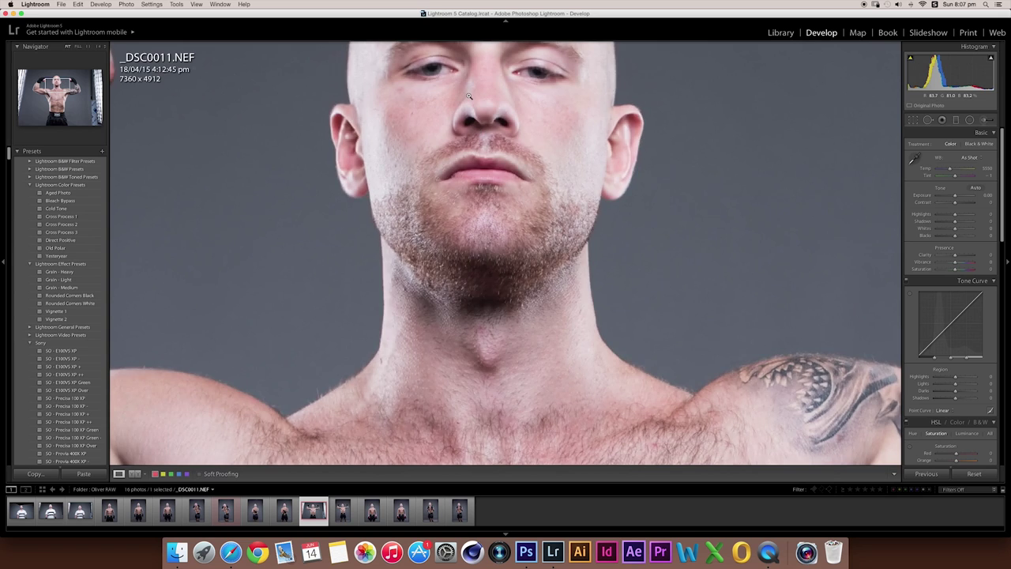
Step: Open the _DSC0008.NEF boxer photo in Lightroom and zoom in on his face
{"action": "left_click", "coordinate": [468, 97]}
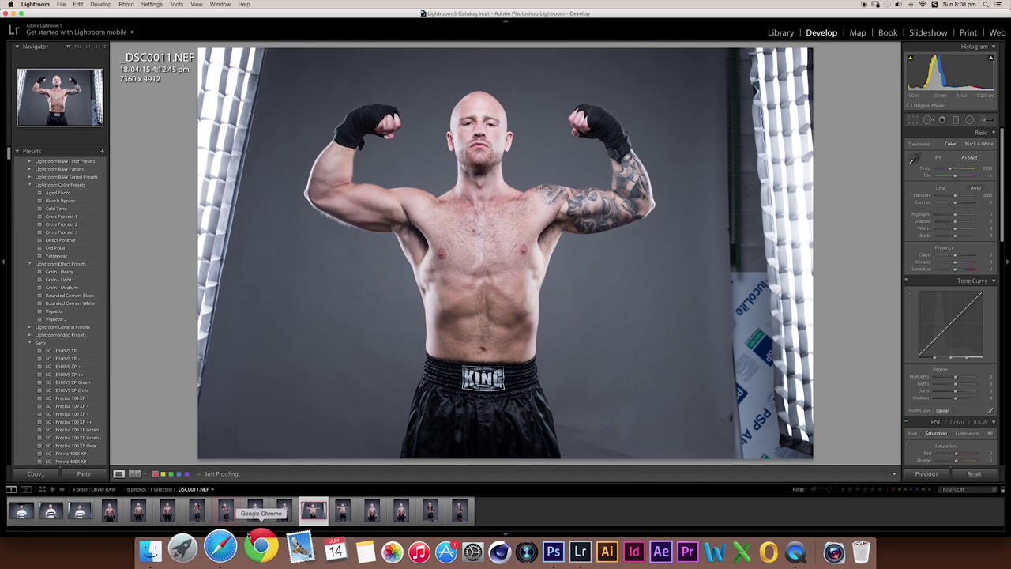
{"action": "left_click", "coordinate": [225, 512]}
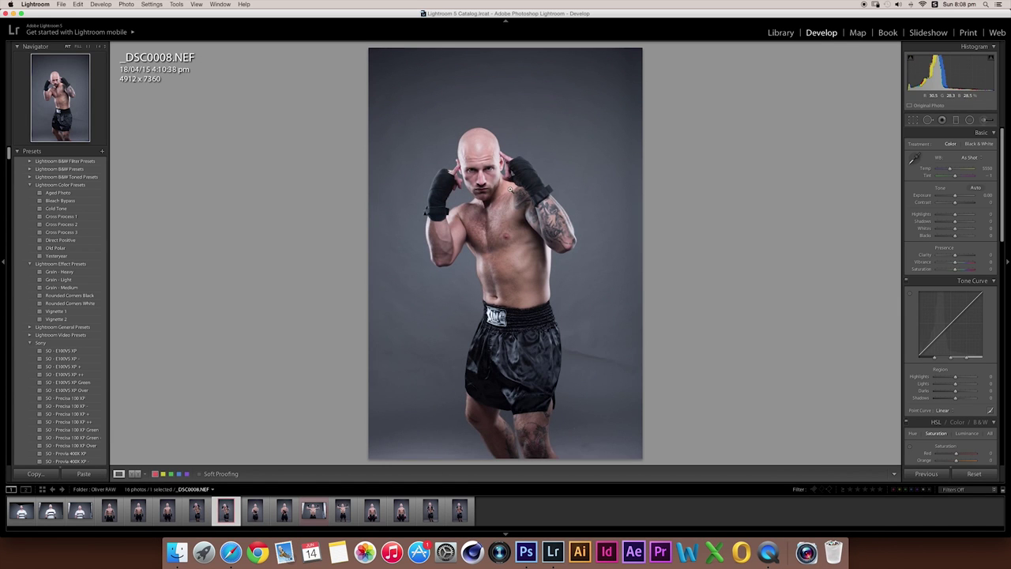
{"action": "left_click", "coordinate": [485, 168]}
Step: Crop the photo tighter from the top-left corner to 4447 x 6663 pixels
{"action": "left_click", "coordinate": [914, 120]}
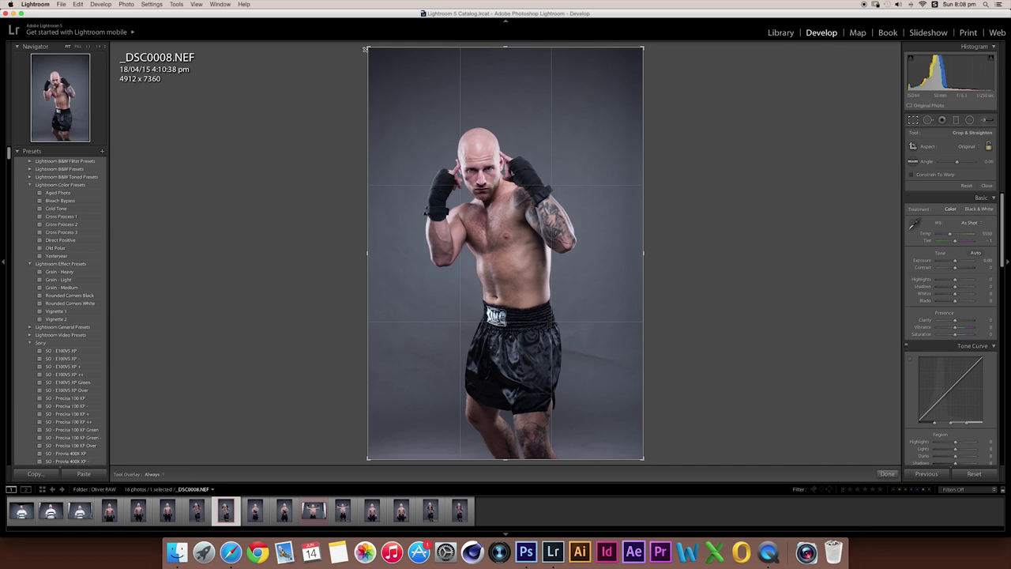
{"action": "left_click_drag", "start_coordinate": [366, 46], "coordinate": [378, 64]}
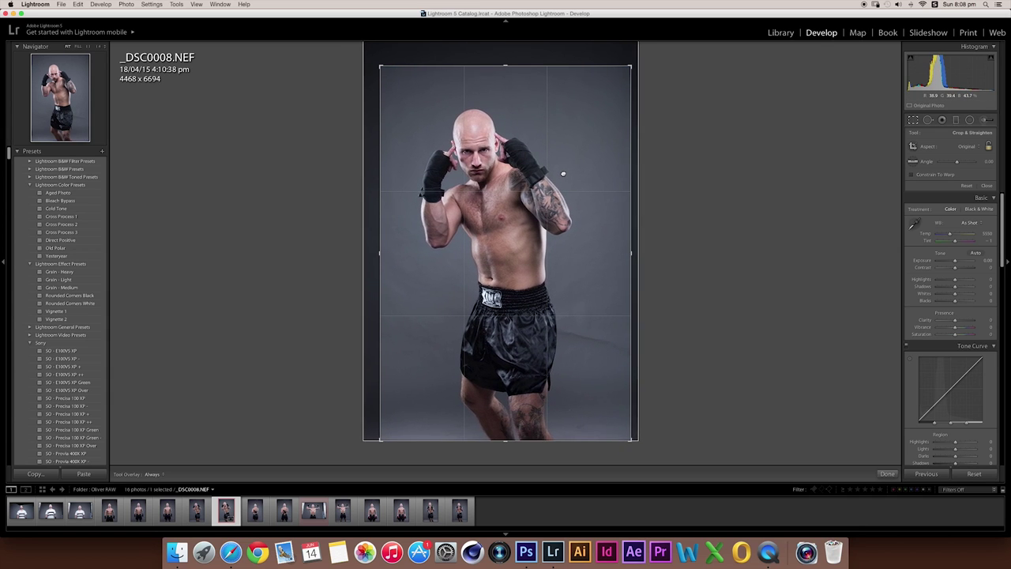
{"action": "key", "text": "shift"}
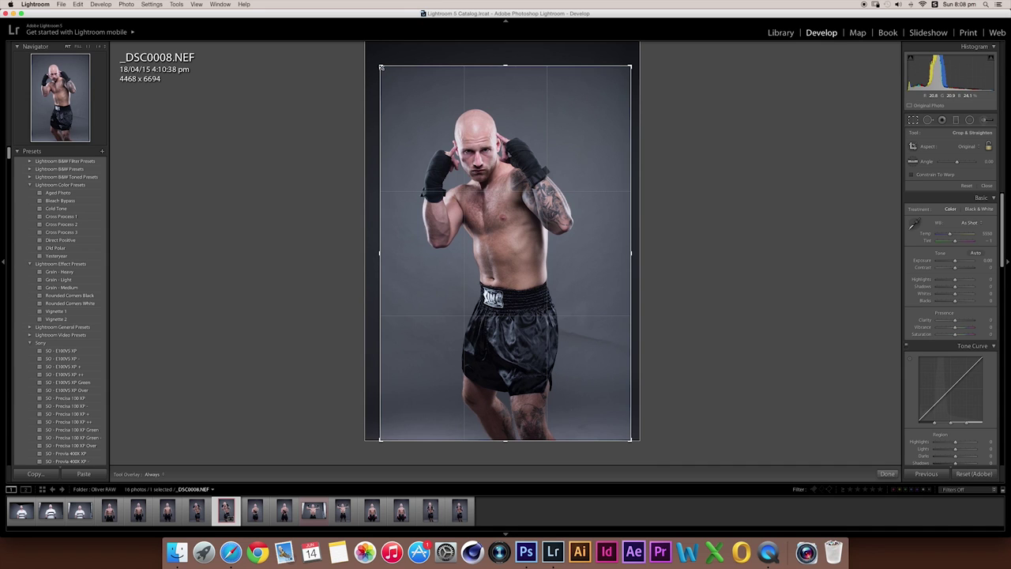
{"action": "left_click_drag", "start_coordinate": [381, 68], "coordinate": [384, 71]}
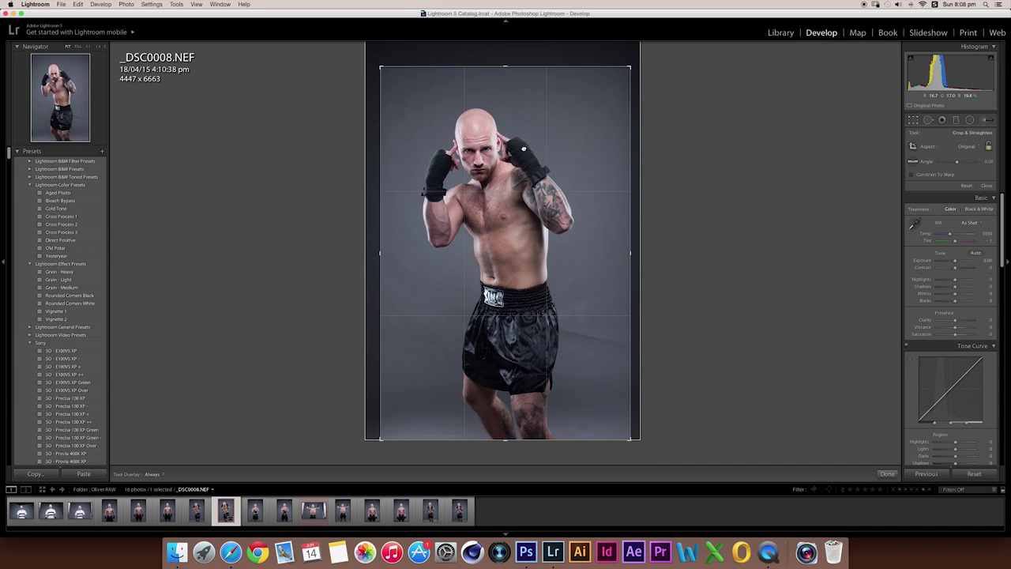
{"action": "key", "text": "Return"}
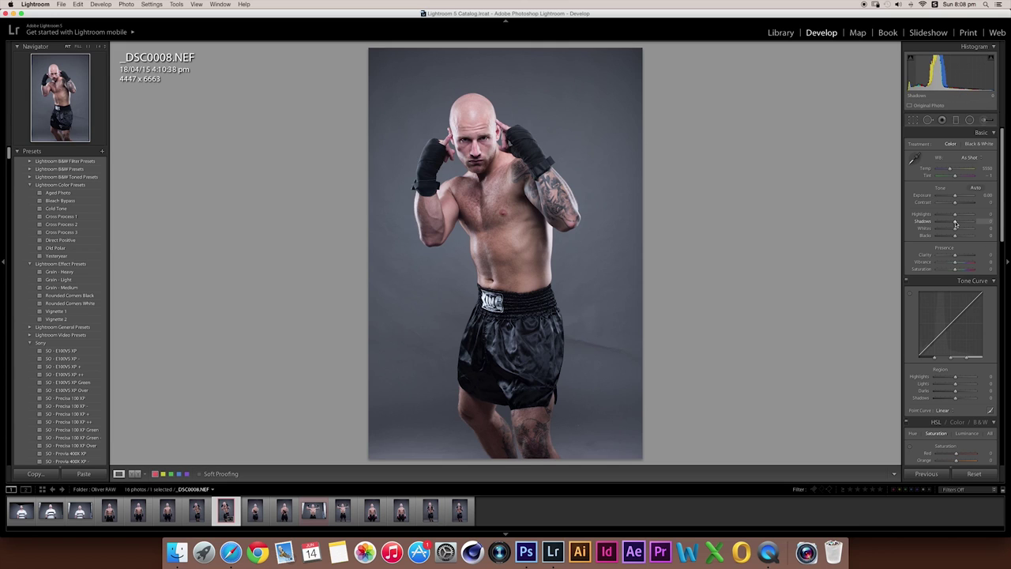
Step: Raise Shadows to +30 and lower Highlights to -51, checking the face up close
{"action": "left_click_drag", "start_coordinate": [955, 224], "coordinate": [961, 223]}
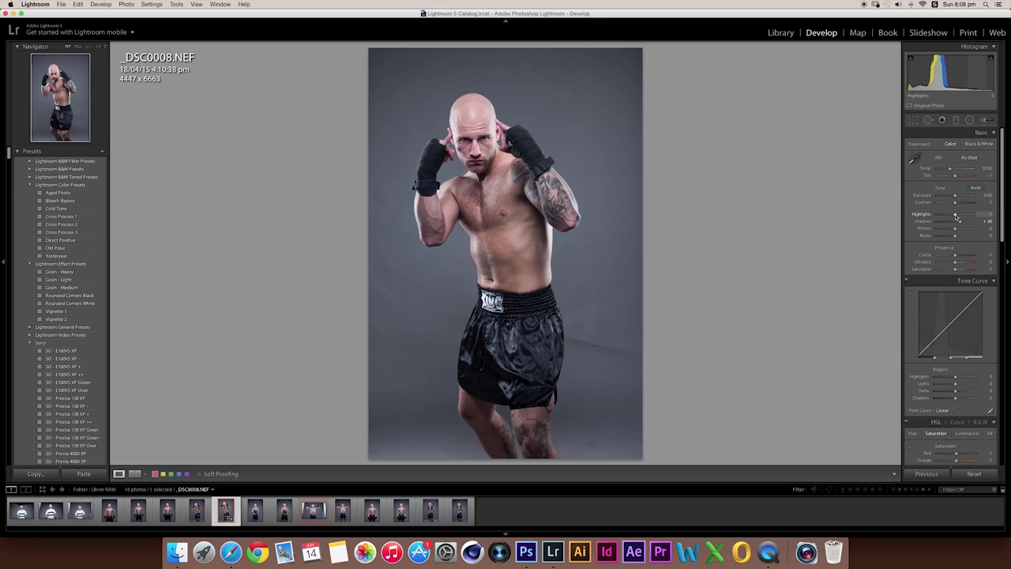
{"action": "left_click_drag", "start_coordinate": [955, 216], "coordinate": [946, 215]}
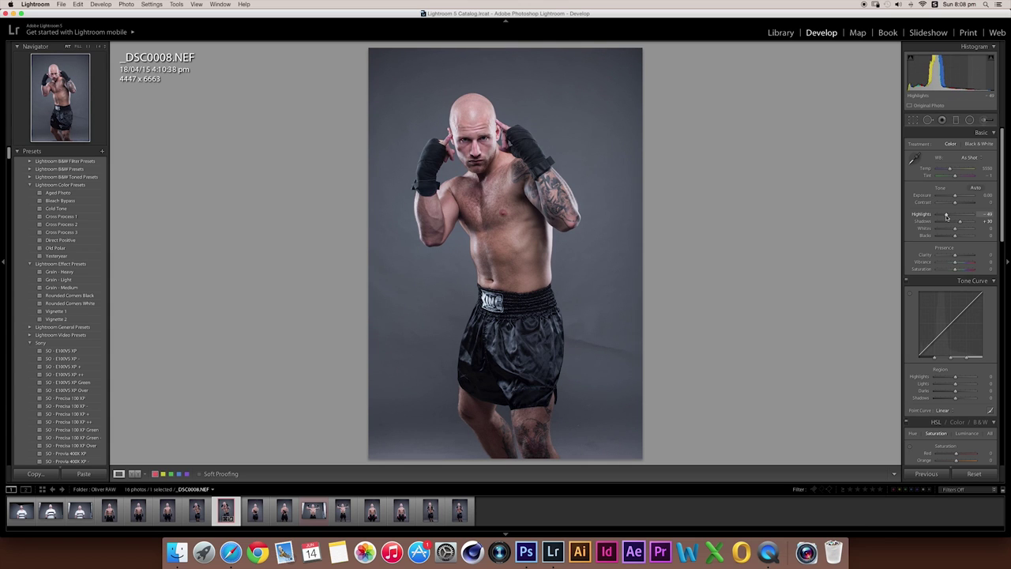
{"action": "left_click_drag", "start_coordinate": [946, 216], "coordinate": [946, 217]}
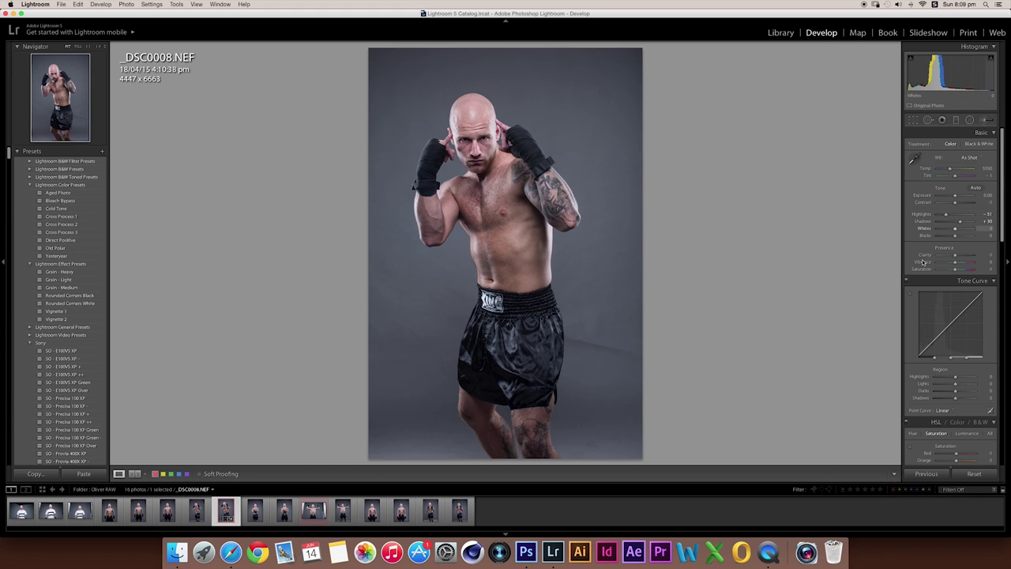
{"action": "left_click", "coordinate": [484, 143]}
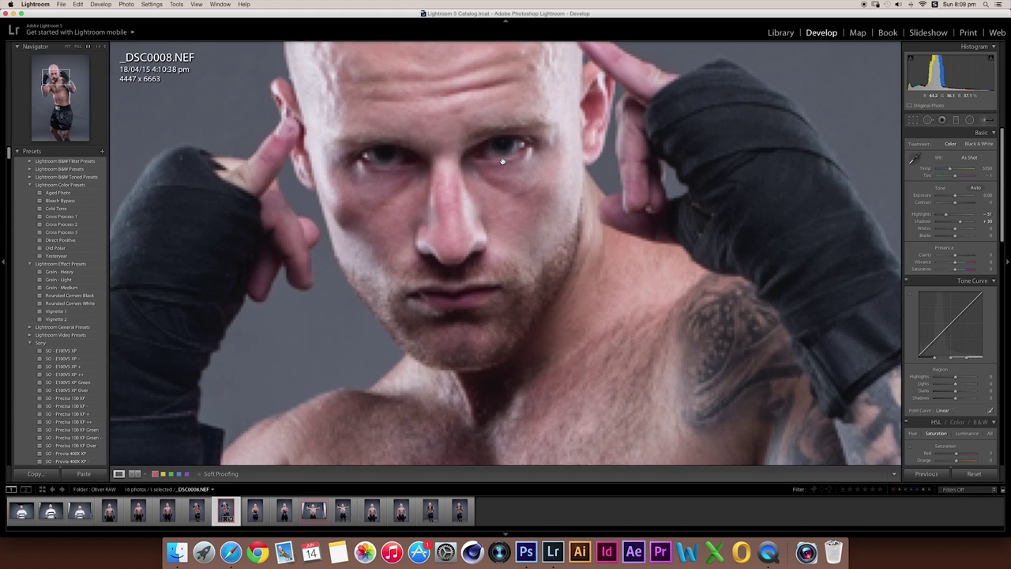
{"action": "left_click", "coordinate": [554, 233]}
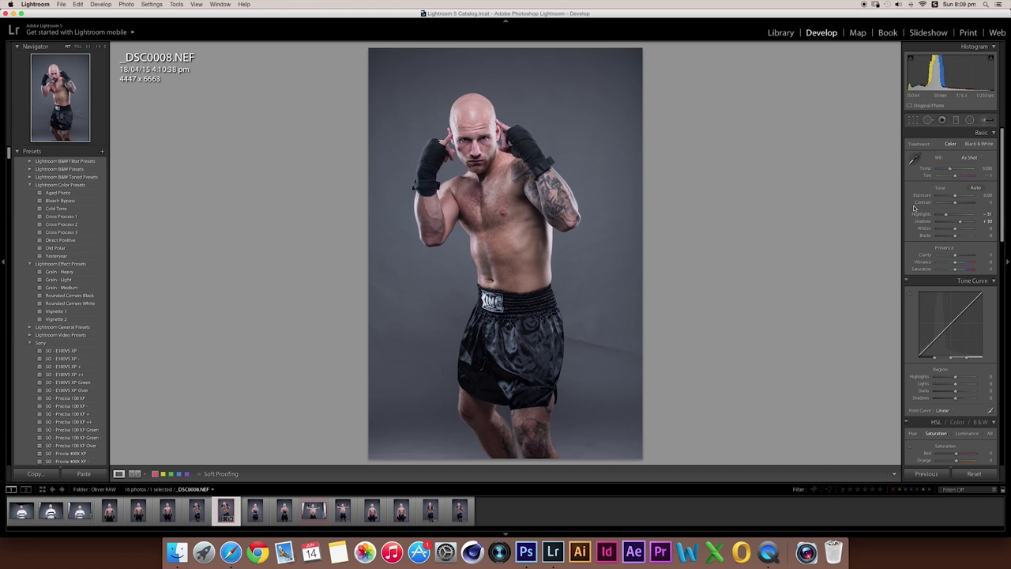
Step: Set Contrast to +10
{"action": "left_click_drag", "start_coordinate": [955, 202], "coordinate": [958, 204]}
{"action": "left_click", "coordinate": [986, 202]}
{"action": "type", "text": "10"}
{"action": "key", "text": "Return"}
Step: Increase Clarity to +80 and check the face detail
{"action": "left_click_drag", "start_coordinate": [954, 256], "coordinate": [967, 256]}
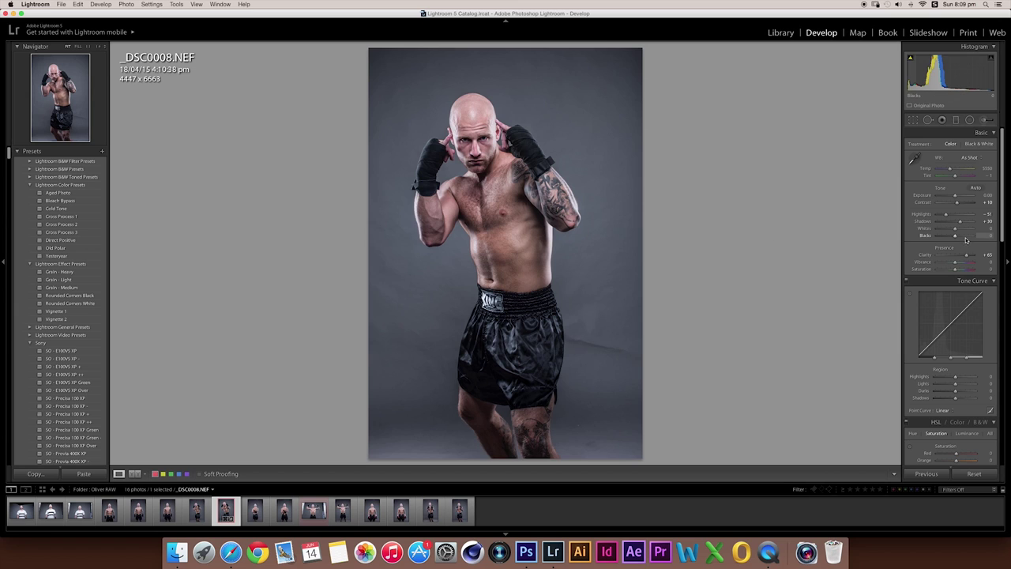
{"action": "left_click_drag", "start_coordinate": [967, 257], "coordinate": [971, 256]}
{"action": "left_click", "coordinate": [476, 143]}
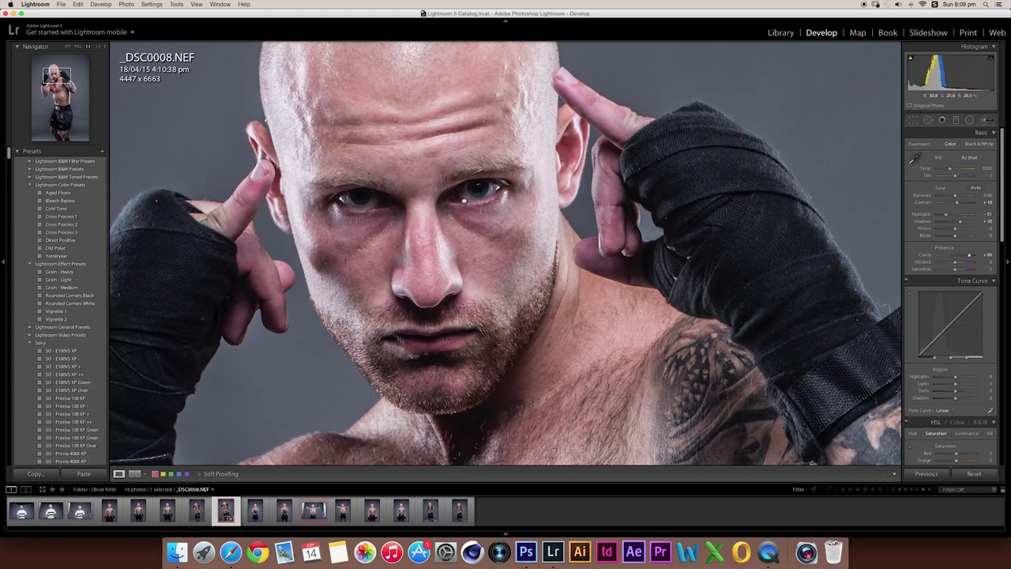
{"action": "left_click", "coordinate": [463, 218]}
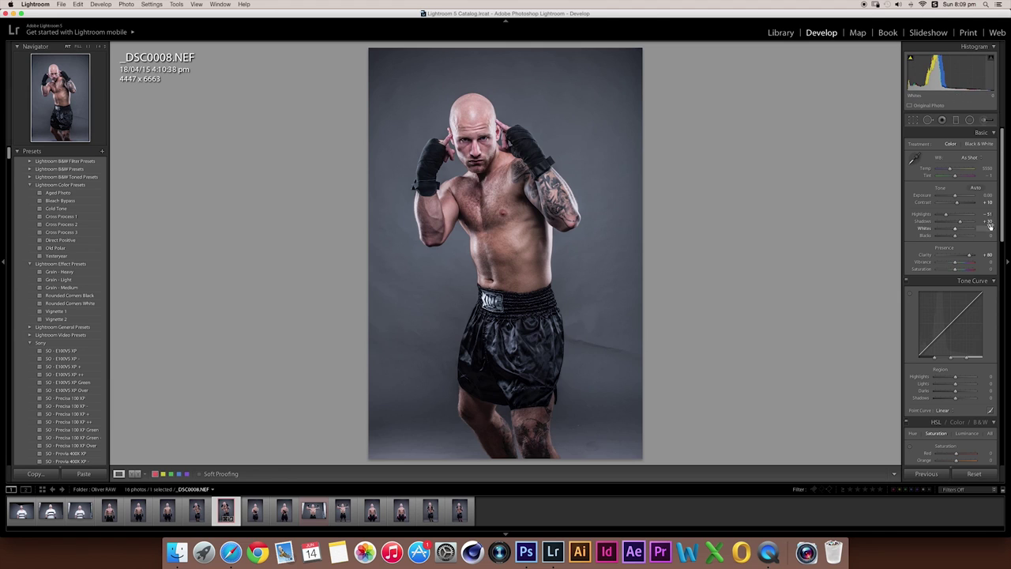
Step: In HSL Saturation, set Red to -10 and Orange to -16
{"action": "scroll", "coordinate": [981, 228], "scroll_direction": "down", "scroll_amount": 3}
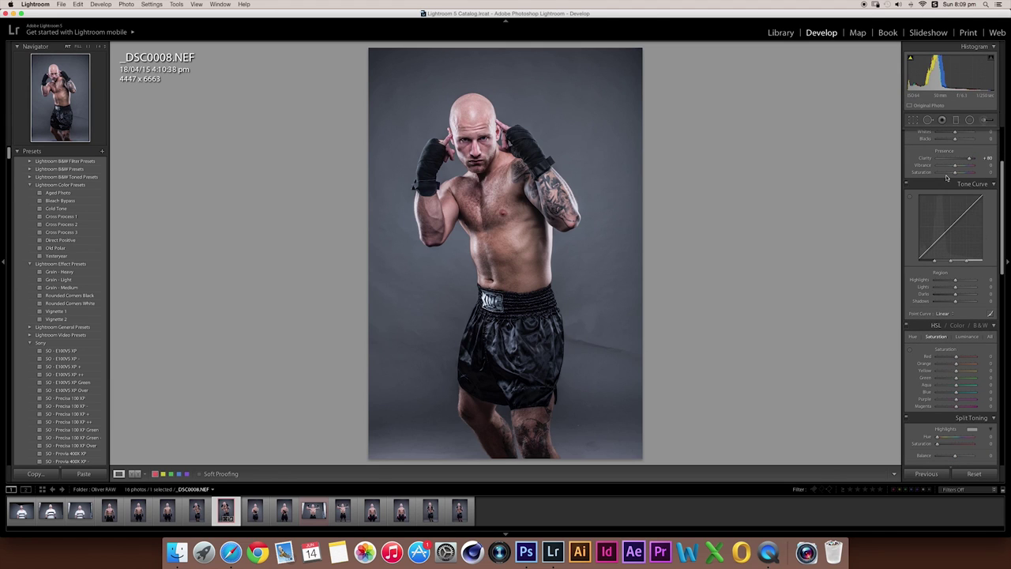
{"action": "scroll", "coordinate": [956, 185], "scroll_direction": "down", "scroll_amount": 2}
{"action": "scroll", "coordinate": [952, 184], "scroll_direction": "down", "scroll_amount": 3}
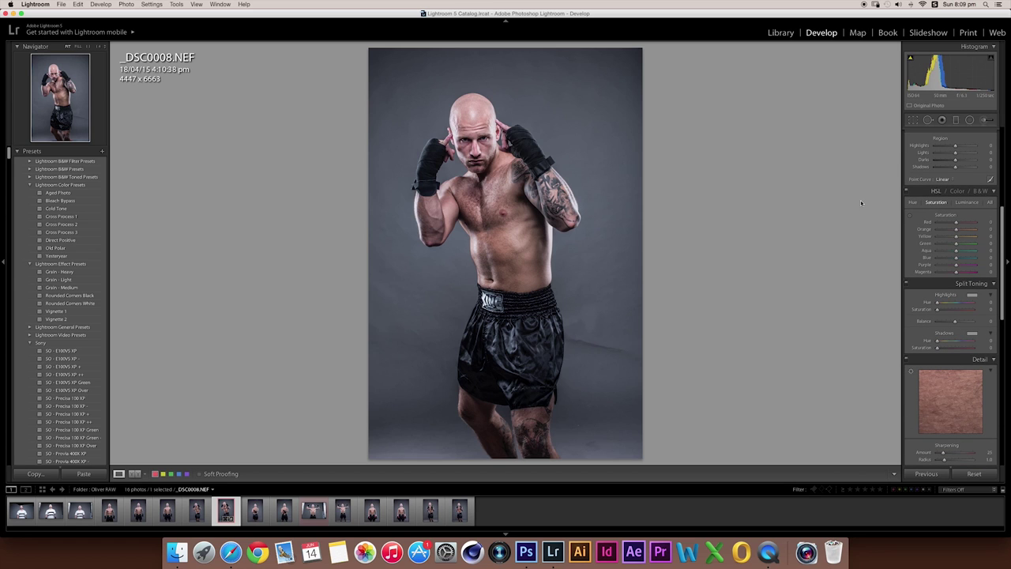
{"action": "scroll", "coordinate": [947, 210], "scroll_direction": "down", "scroll_amount": 3}
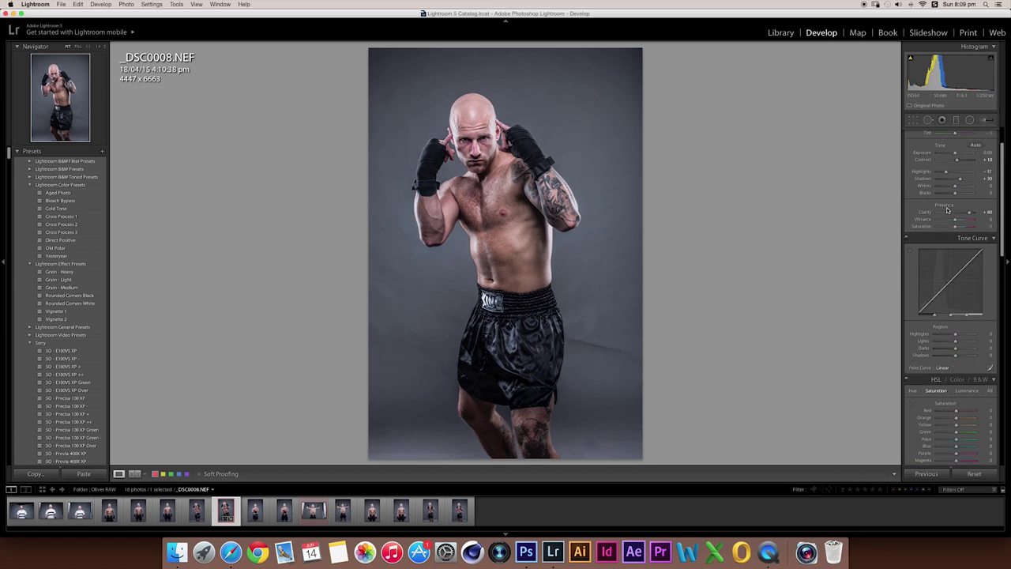
{"action": "scroll", "coordinate": [950, 215], "scroll_direction": "up", "scroll_amount": 2}
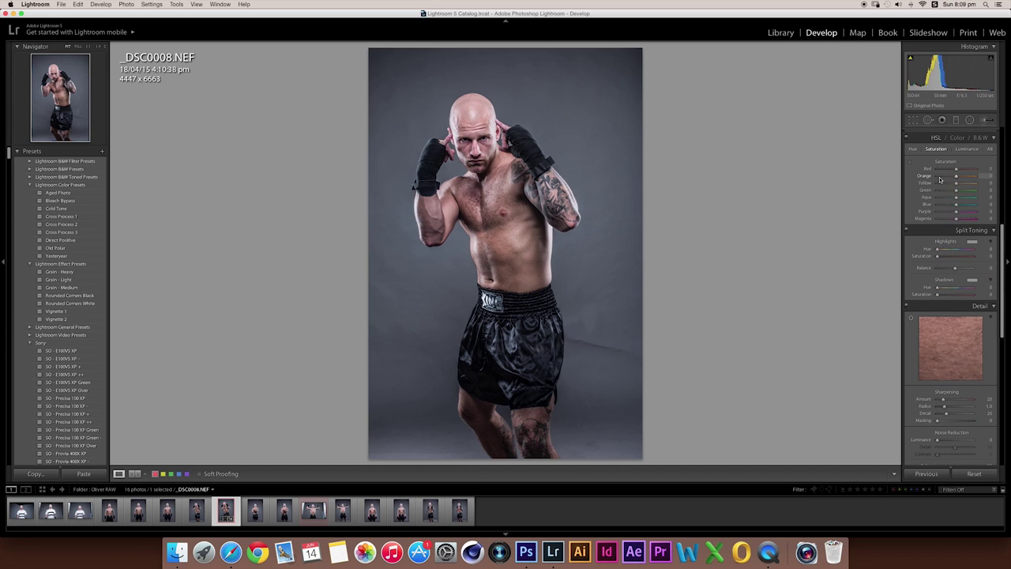
{"action": "scroll", "coordinate": [951, 214], "scroll_direction": "up", "scroll_amount": 2}
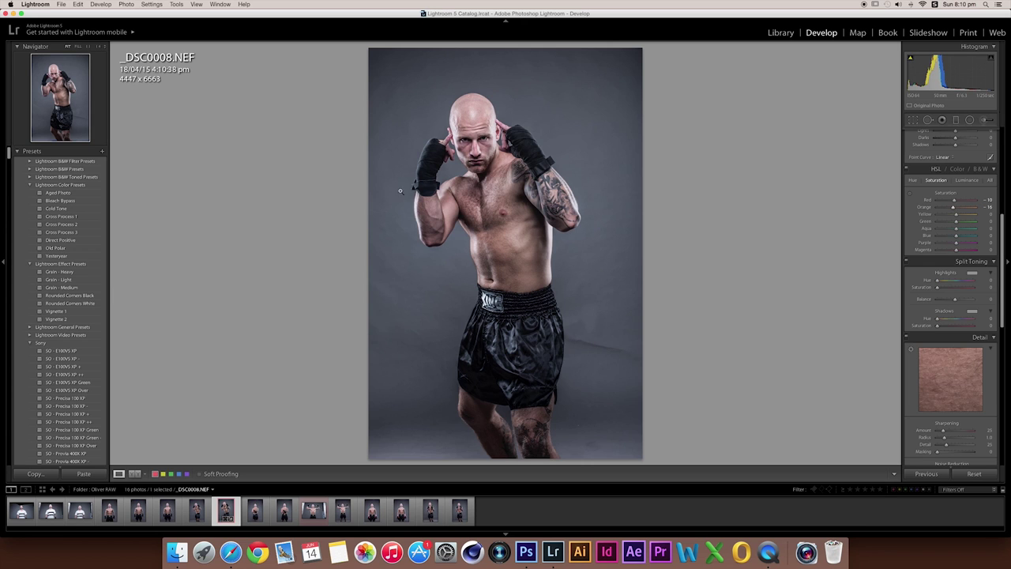
{"action": "scroll", "coordinate": [975, 280], "scroll_direction": "up", "scroll_amount": 3}
{"action": "scroll", "coordinate": [975, 281], "scroll_direction": "up", "scroll_amount": 3}
{"action": "scroll", "coordinate": [975, 280], "scroll_direction": "up", "scroll_amount": 3}
{"action": "scroll", "coordinate": [973, 281], "scroll_direction": "up", "scroll_amount": 3}
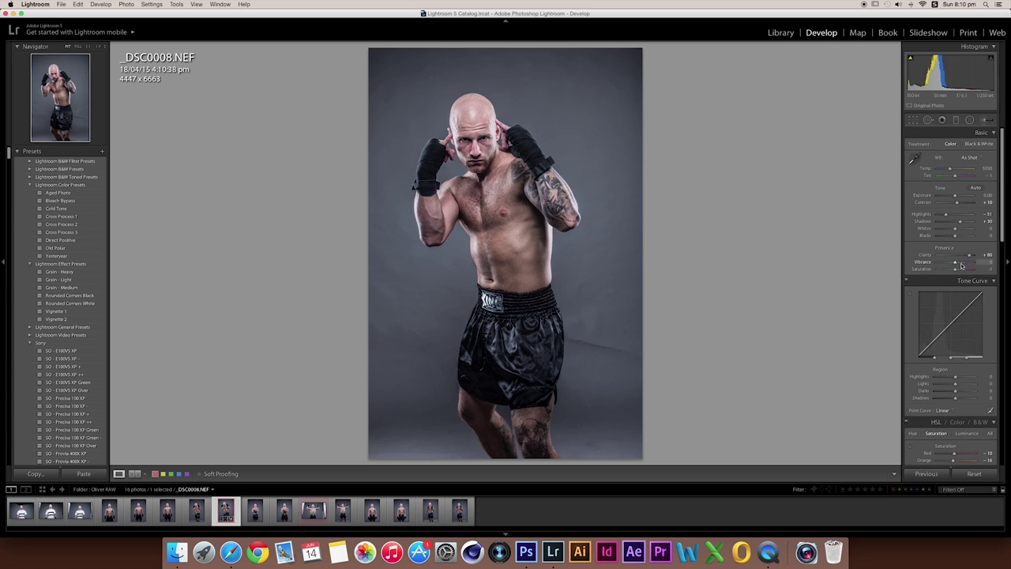
Step: Zoom in on the boxer's face and head to inspect the muted skin tones
{"action": "left_click", "coordinate": [507, 124]}
{"action": "scroll", "coordinate": [524, 297], "scroll_direction": "down", "scroll_amount": 5}
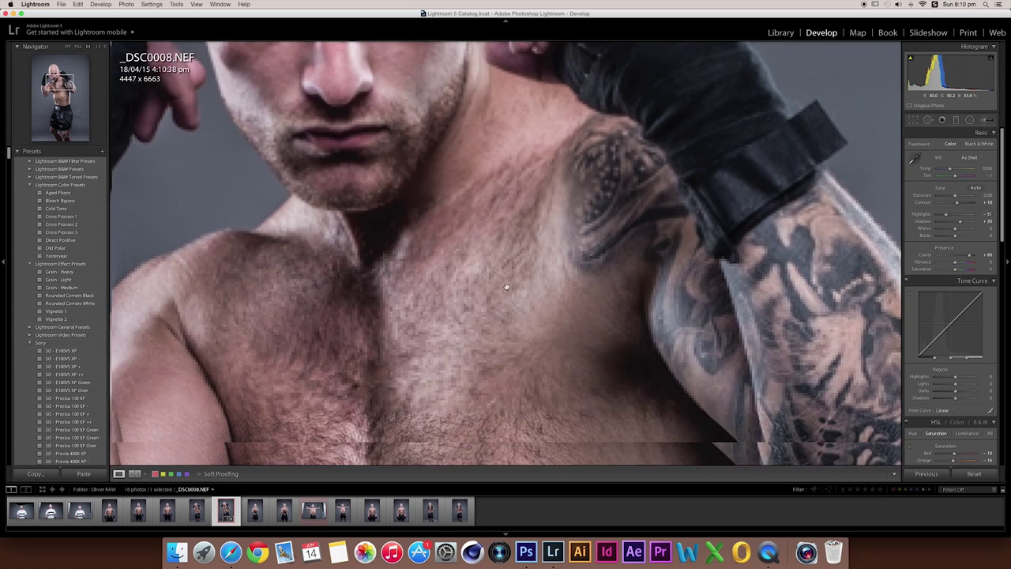
{"action": "scroll", "coordinate": [525, 297], "scroll_direction": "down", "scroll_amount": 2}
{"action": "scroll", "coordinate": [525, 297], "scroll_direction": "down", "scroll_amount": 3}
{"action": "scroll", "coordinate": [530, 300], "scroll_direction": "down", "scroll_amount": 3}
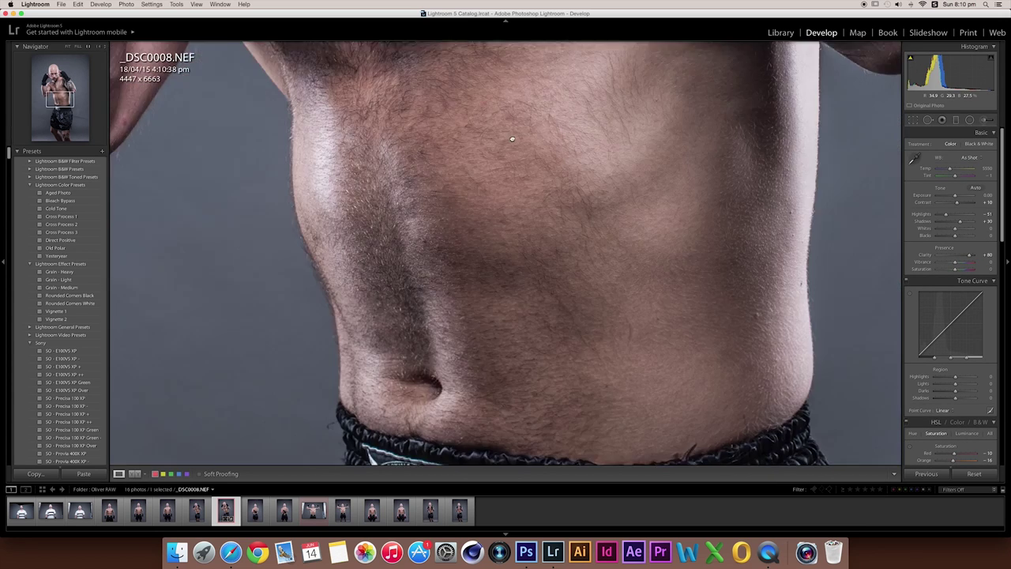
{"action": "scroll", "coordinate": [526, 190], "scroll_direction": "down", "scroll_amount": 2}
{"action": "scroll", "coordinate": [491, 338], "scroll_direction": "down", "scroll_amount": 2}
{"action": "scroll", "coordinate": [464, 153], "scroll_direction": "down", "scroll_amount": 2}
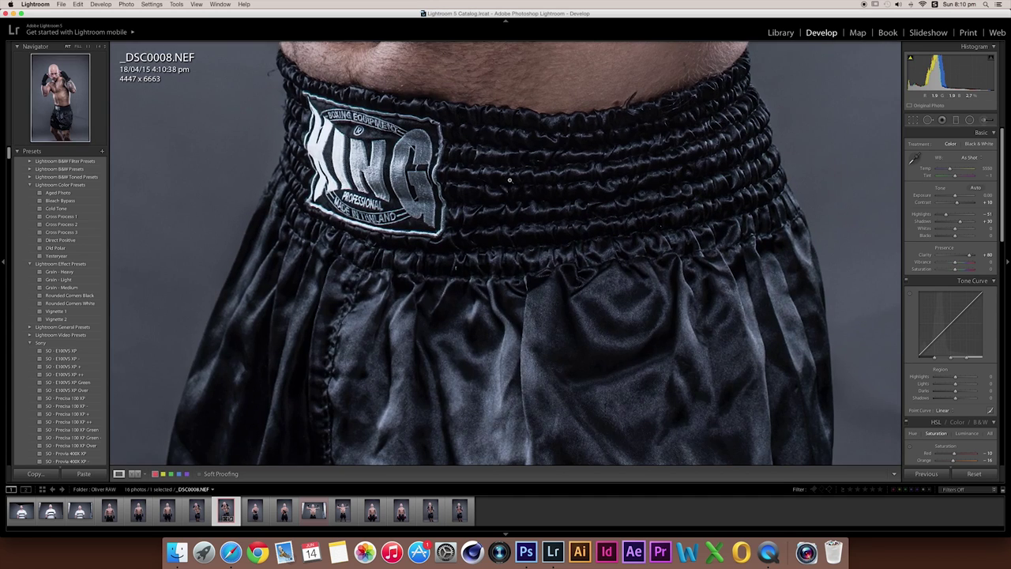
{"action": "left_click", "coordinate": [508, 195]}
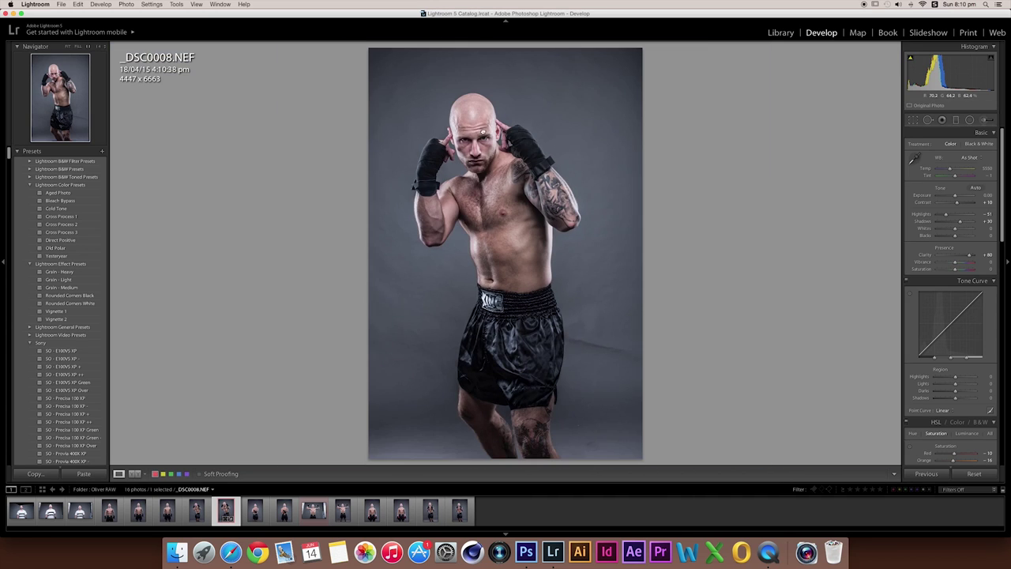
{"action": "left_click", "coordinate": [483, 132]}
{"action": "scroll", "coordinate": [478, 132], "scroll_direction": "down", "scroll_amount": 2}
{"action": "scroll", "coordinate": [457, 189], "scroll_direction": "up", "scroll_amount": 2}
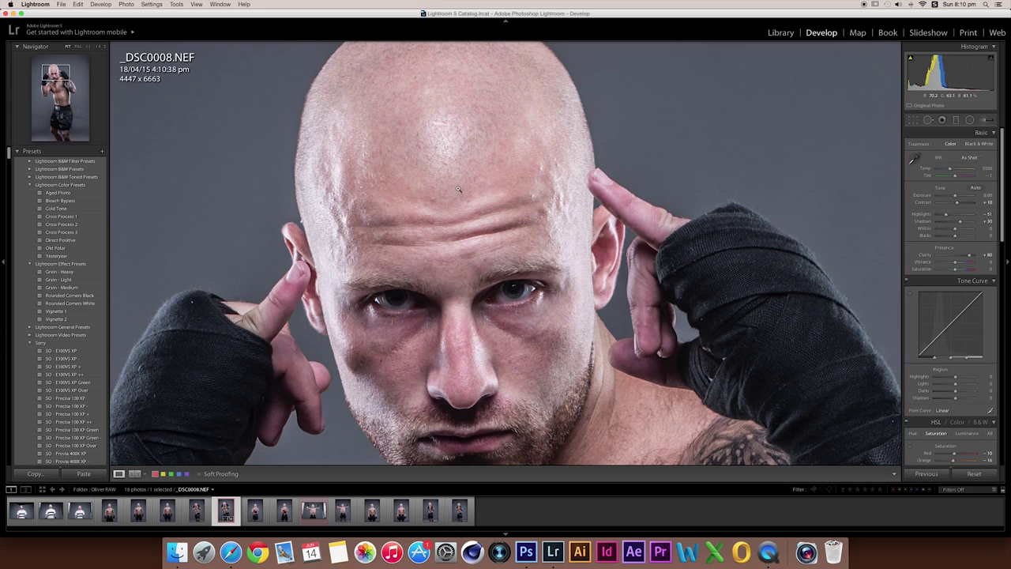
{"action": "left_click", "coordinate": [458, 189]}
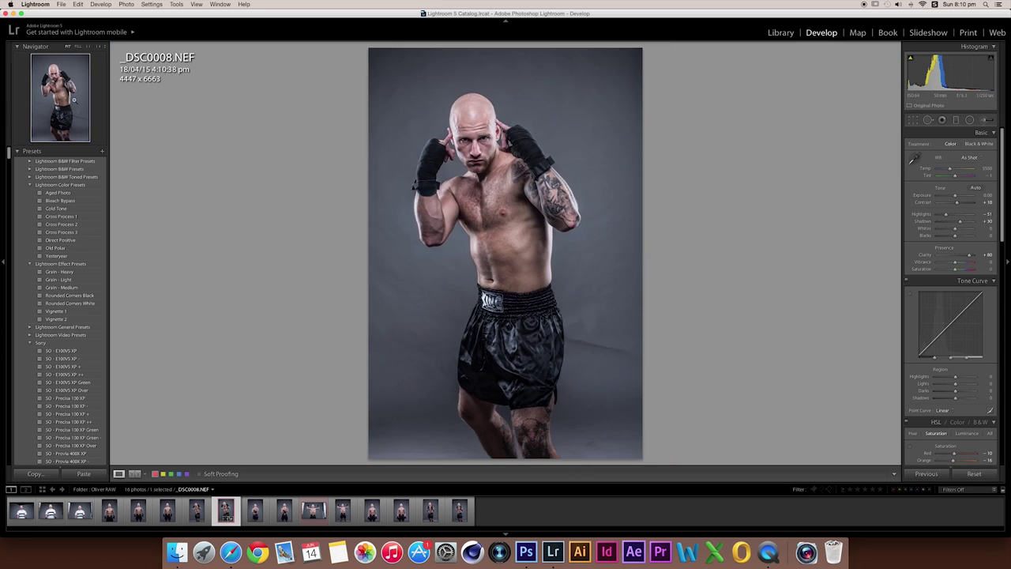
Step: Export the photo as a 16-bit AdobeRGB PSD to Desktop, opening it in Photoshop CS6
{"action": "left_click", "coordinate": [61, 4]}
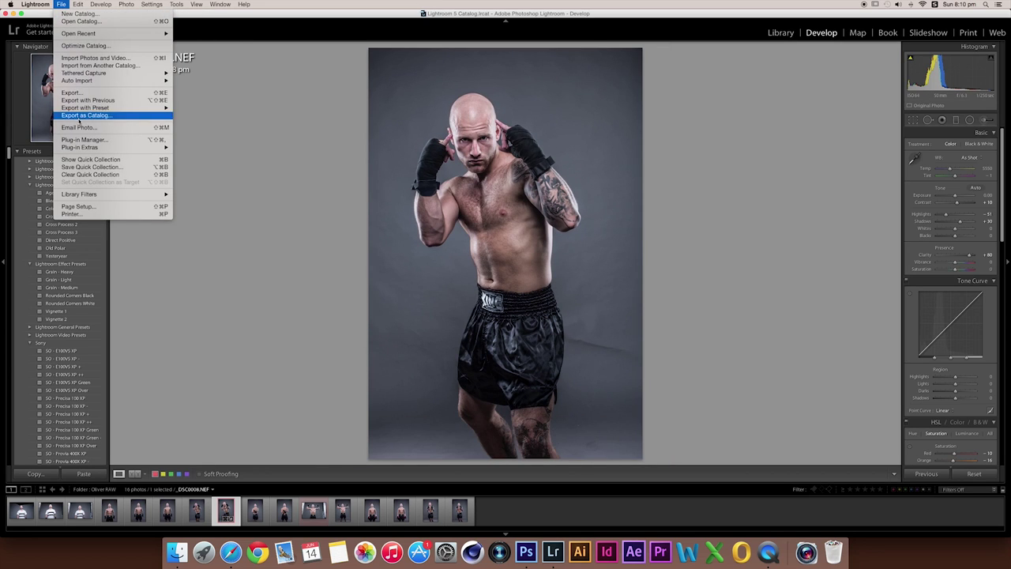
{"action": "left_click", "coordinate": [71, 93]}
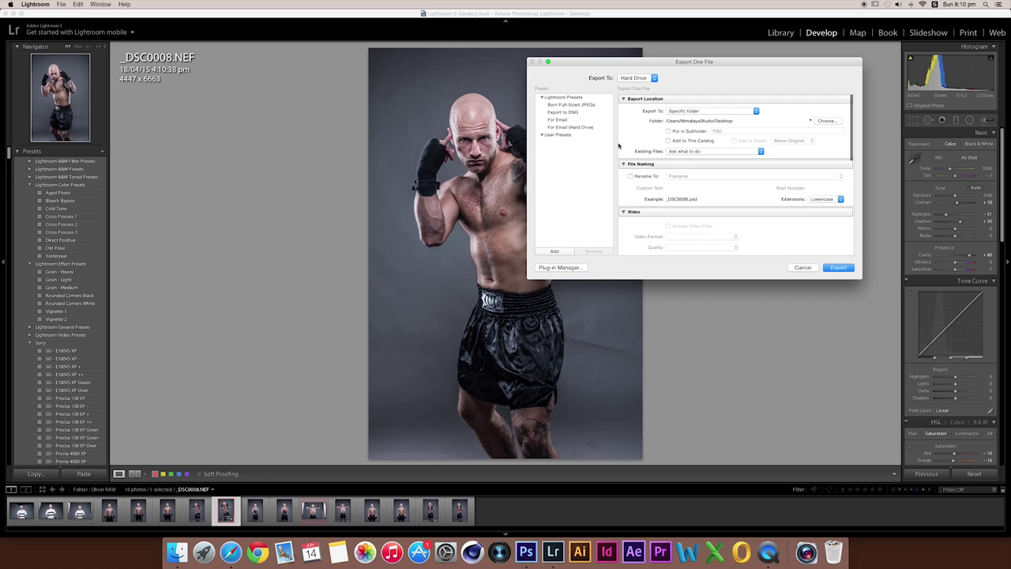
{"action": "scroll", "coordinate": [694, 177], "scroll_direction": "down", "scroll_amount": 3}
{"action": "scroll", "coordinate": [695, 178], "scroll_direction": "down", "scroll_amount": 2}
{"action": "scroll", "coordinate": [695, 179], "scroll_direction": "down", "scroll_amount": 2}
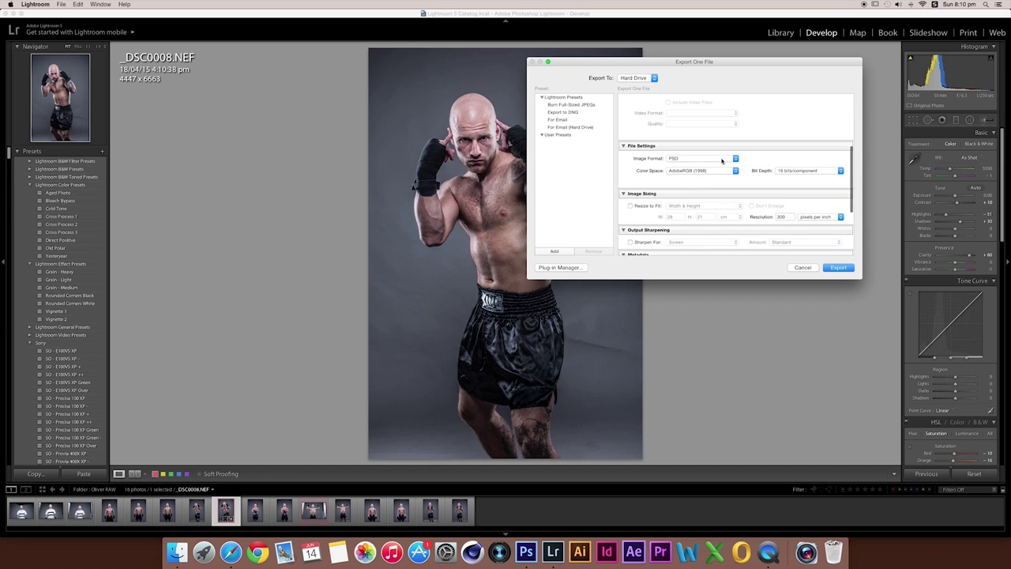
{"action": "scroll", "coordinate": [725, 164], "scroll_direction": "down", "scroll_amount": 3}
{"action": "scroll", "coordinate": [720, 170], "scroll_direction": "down", "scroll_amount": 2}
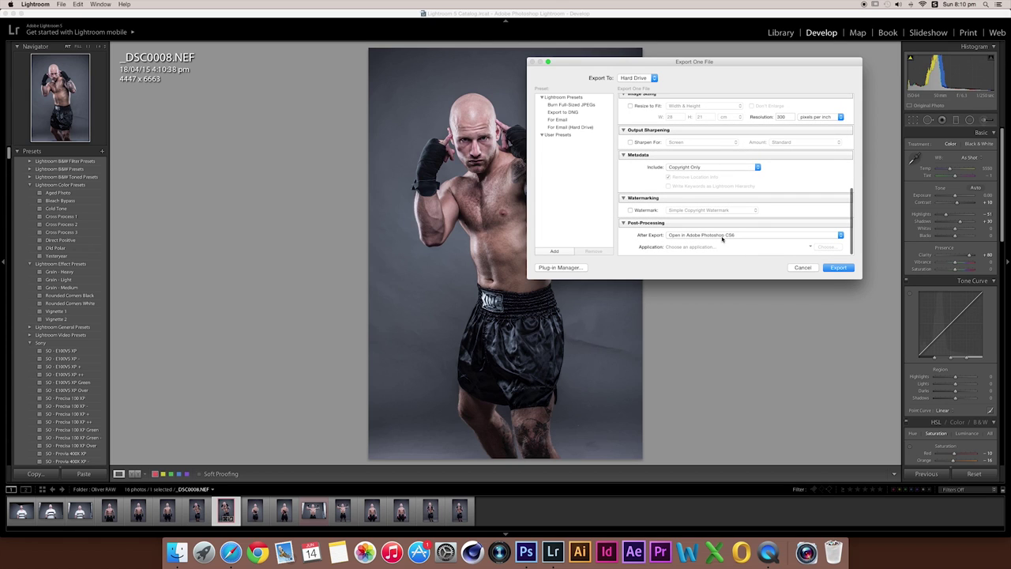
{"action": "left_click", "coordinate": [836, 268]}
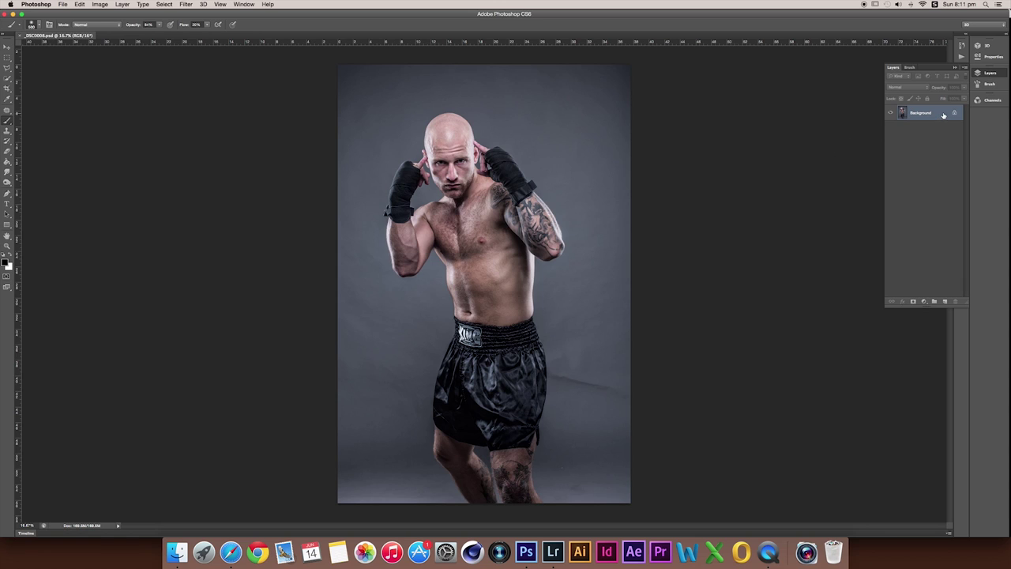
Step: Convert the locked Background into an editable layer named Layer 0
{"action": "double_click", "coordinate": [944, 114]}
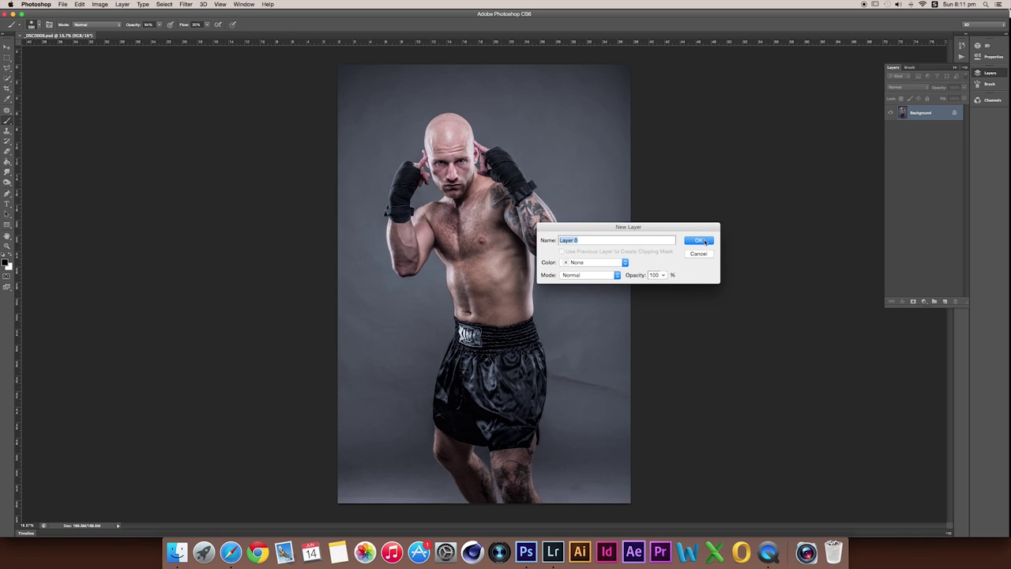
{"action": "left_click", "coordinate": [704, 242]}
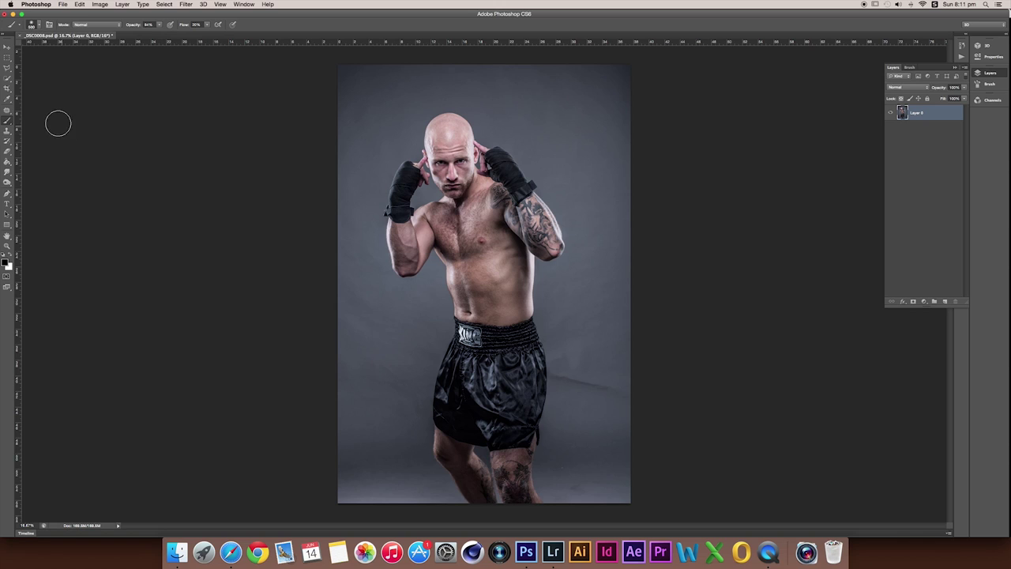
{"action": "left_click", "coordinate": [7, 78]}
Step: Select the boxer's bald head, face, neck and chest with Quick Selection
{"action": "left_click", "coordinate": [30, 76]}
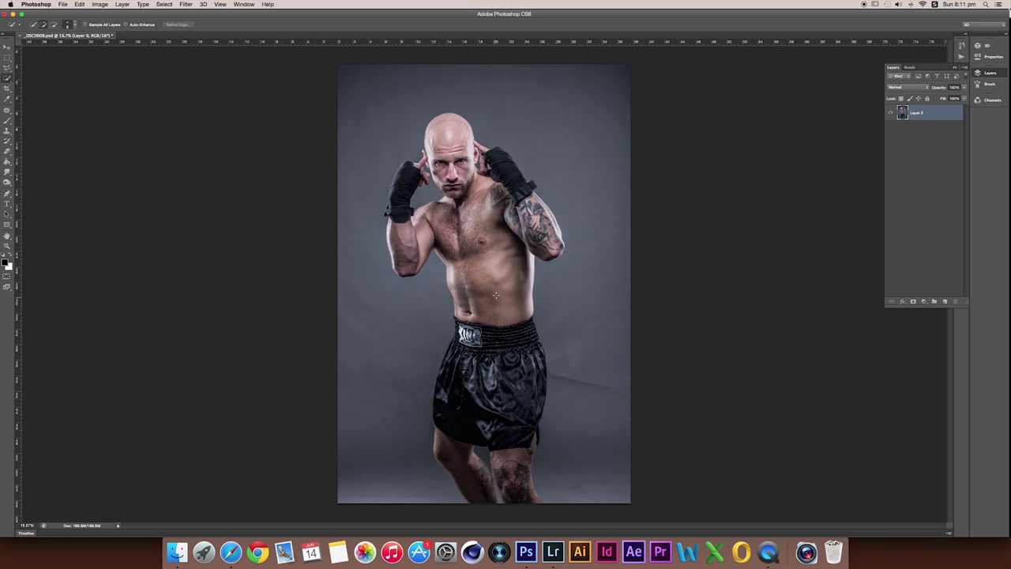
{"action": "key", "text": "ctrl+plus"}
{"action": "key", "text": "ctrl+plus"}
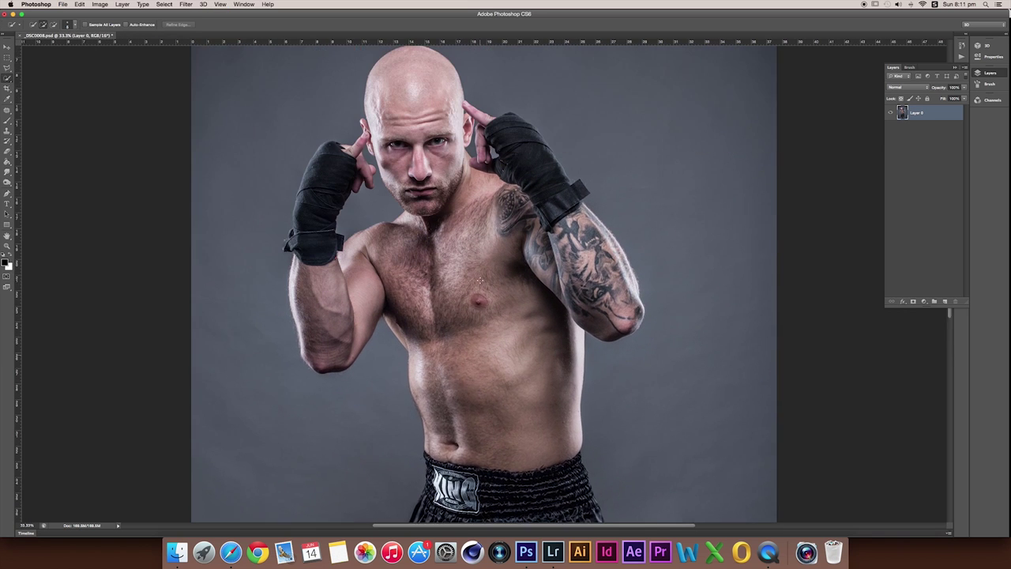
{"action": "scroll", "coordinate": [480, 280], "scroll_direction": "up", "scroll_amount": 3}
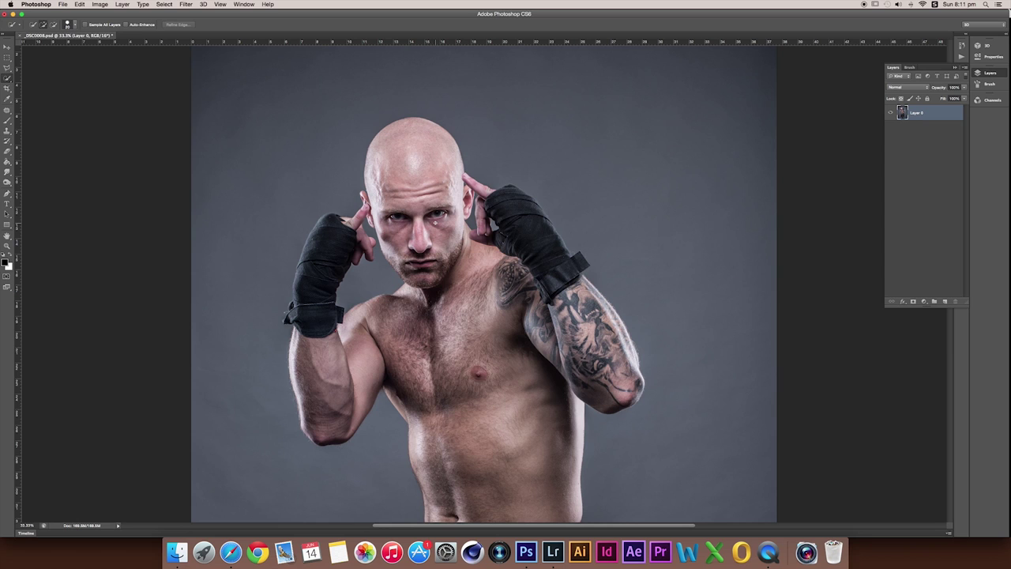
{"action": "left_click_drag", "start_coordinate": [405, 150], "coordinate": [431, 261]}
{"action": "left_click_drag", "start_coordinate": [430, 263], "coordinate": [474, 307]}
{"action": "scroll", "coordinate": [474, 306], "scroll_direction": "down", "scroll_amount": 1}
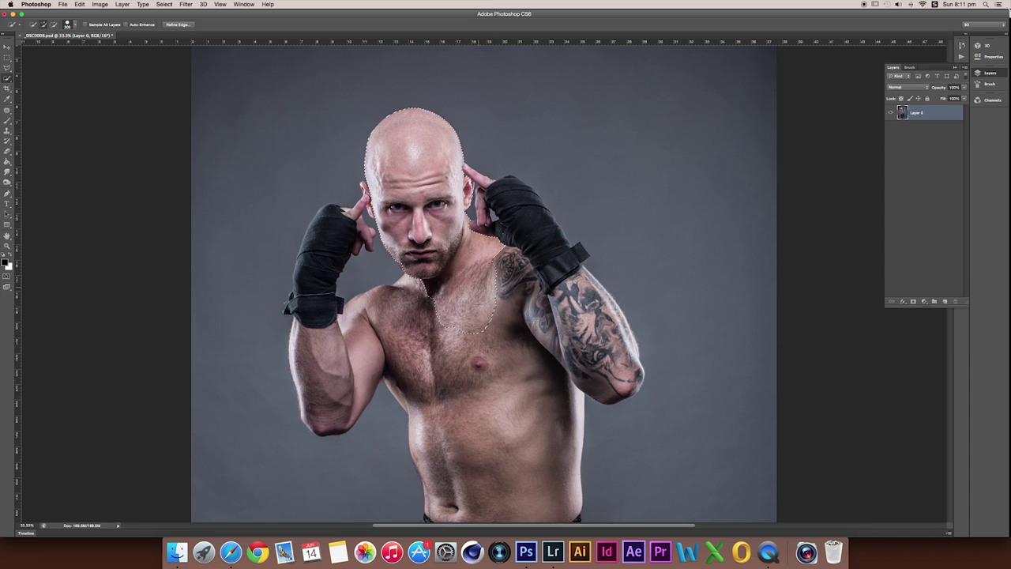
{"action": "scroll", "coordinate": [486, 274], "scroll_direction": "down", "scroll_amount": 4}
{"action": "mouse_move", "coordinate": [490, 214]}
{"action": "left_mouse_down"}
{"action": "mouse_move", "coordinate": [529, 255]}
{"action": "mouse_move", "coordinate": [501, 373]}
{"action": "left_mouse_up"}
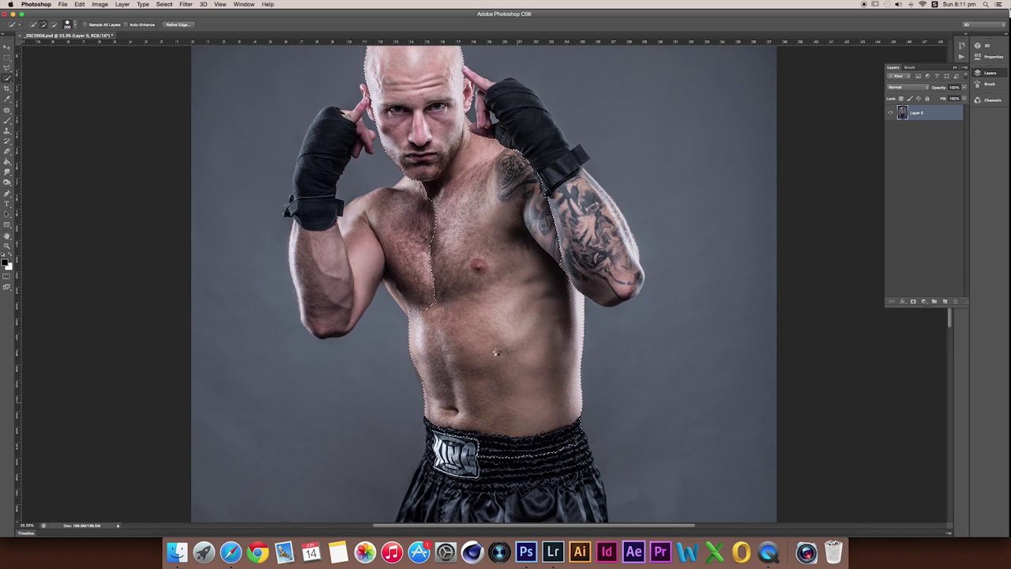
Step: Add both halves of the shorts to the selection, filling the notch in the edge
{"action": "scroll", "coordinate": [497, 353], "scroll_direction": "down", "scroll_amount": 5}
{"action": "scroll", "coordinate": [492, 327], "scroll_direction": "down", "scroll_amount": 3}
{"action": "scroll", "coordinate": [498, 304], "scroll_direction": "down", "scroll_amount": 1}
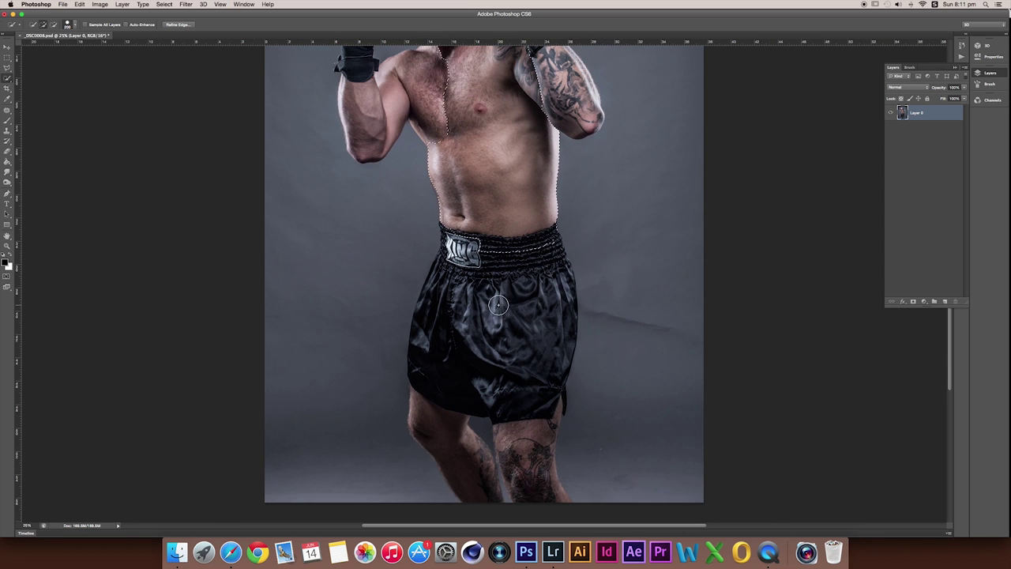
{"action": "mouse_move", "coordinate": [498, 260]}
{"action": "left_mouse_down"}
{"action": "mouse_move", "coordinate": [530, 466]}
{"action": "mouse_move", "coordinate": [566, 502]}
{"action": "left_mouse_up"}
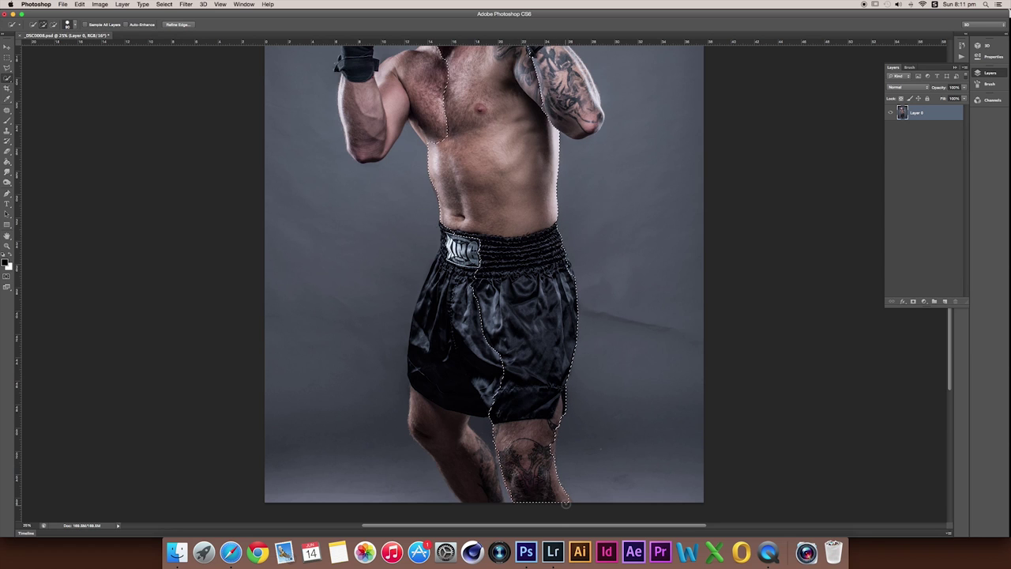
{"action": "mouse_move", "coordinate": [454, 331]}
{"action": "left_mouse_down"}
{"action": "mouse_move", "coordinate": [439, 401]}
{"action": "mouse_move", "coordinate": [455, 460]}
{"action": "mouse_move", "coordinate": [443, 455]}
{"action": "left_mouse_up"}
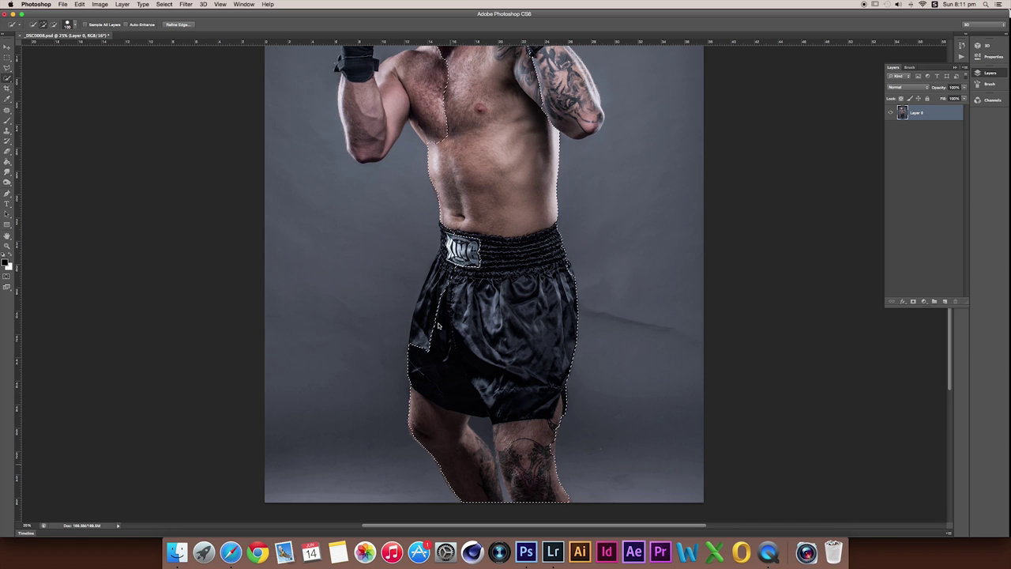
{"action": "left_click_drag", "start_coordinate": [438, 325], "coordinate": [445, 270]}
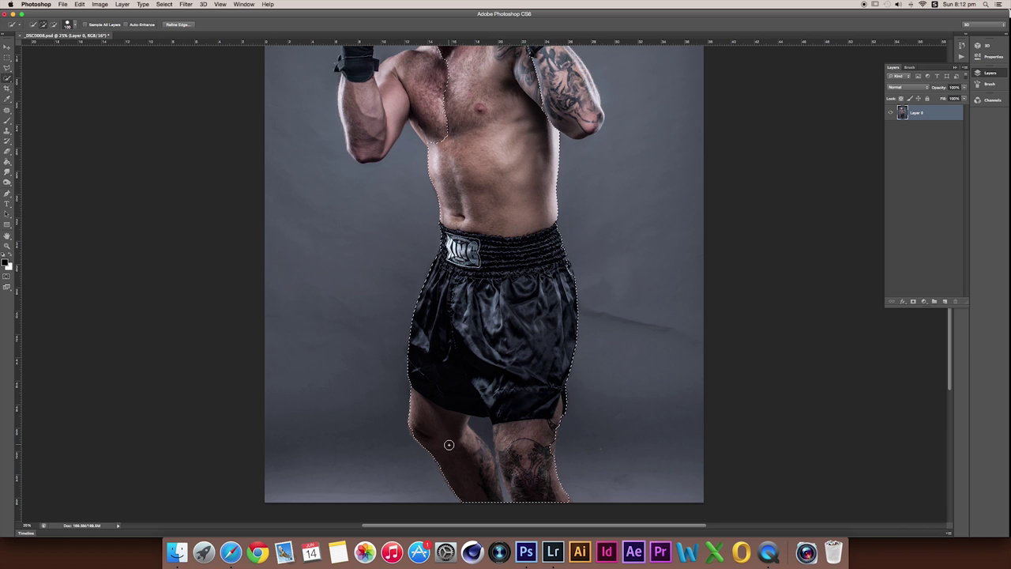
{"action": "scroll", "coordinate": [459, 443], "scroll_direction": "down", "scroll_amount": 2}
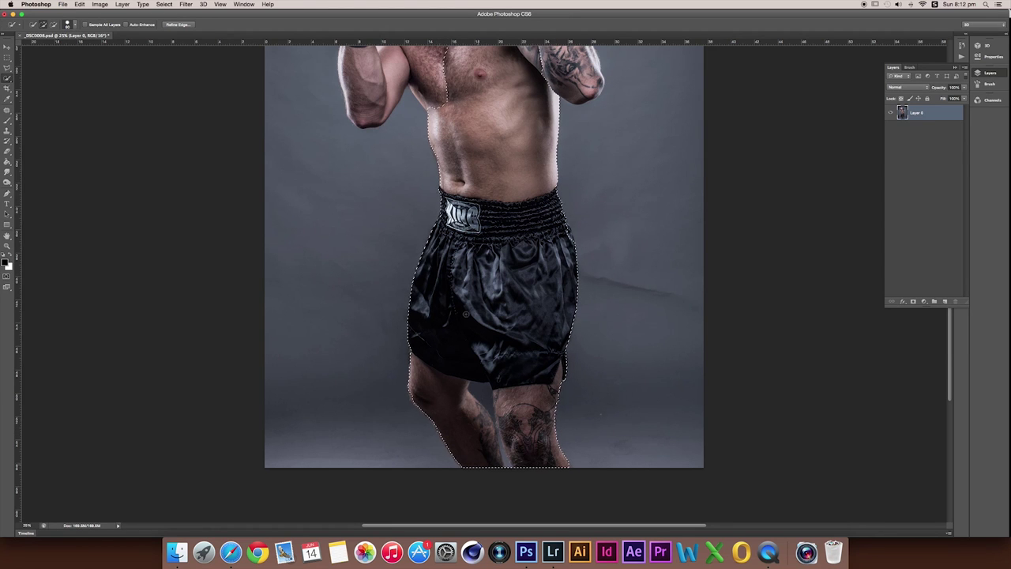
{"action": "scroll", "coordinate": [491, 288], "scroll_direction": "up", "scroll_amount": 10}
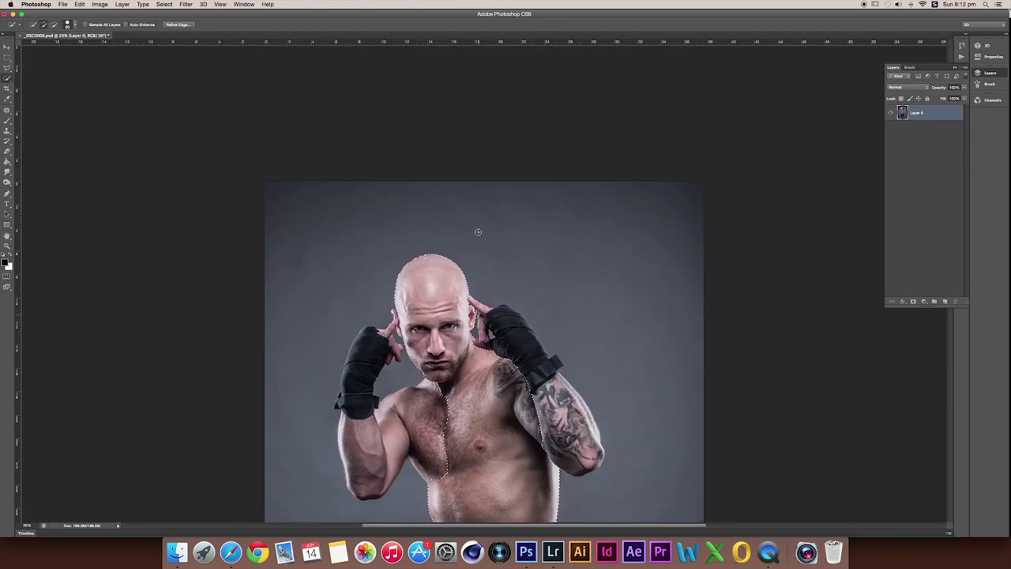
Step: Add the tattooed forearm, shoulders and both hand wraps to the selection at 50% zoom
{"action": "key", "text": "super+plus"}
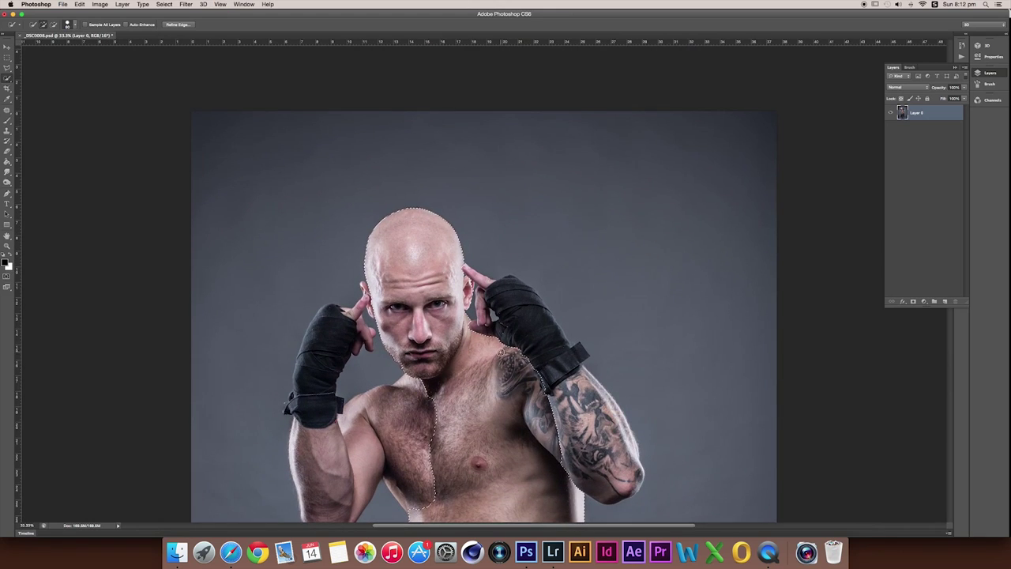
{"action": "key", "text": "super+plus"}
{"action": "scroll", "coordinate": [454, 212], "scroll_direction": "down", "scroll_amount": 5}
{"action": "scroll", "coordinate": [454, 212], "scroll_direction": "right", "scroll_amount": 3}
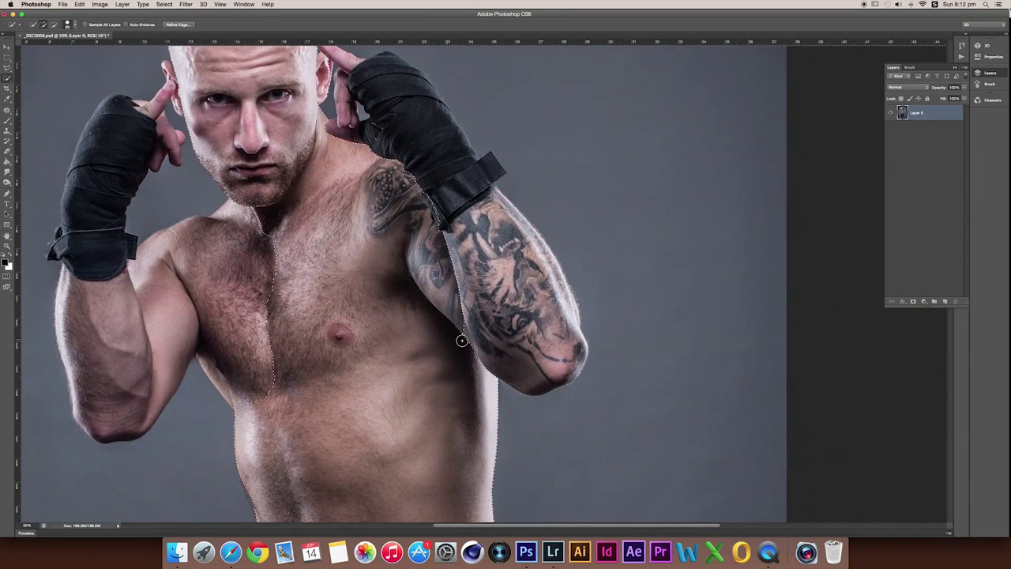
{"action": "left_click", "coordinate": [494, 295]}
{"action": "left_click_drag", "start_coordinate": [467, 182], "coordinate": [392, 86]}
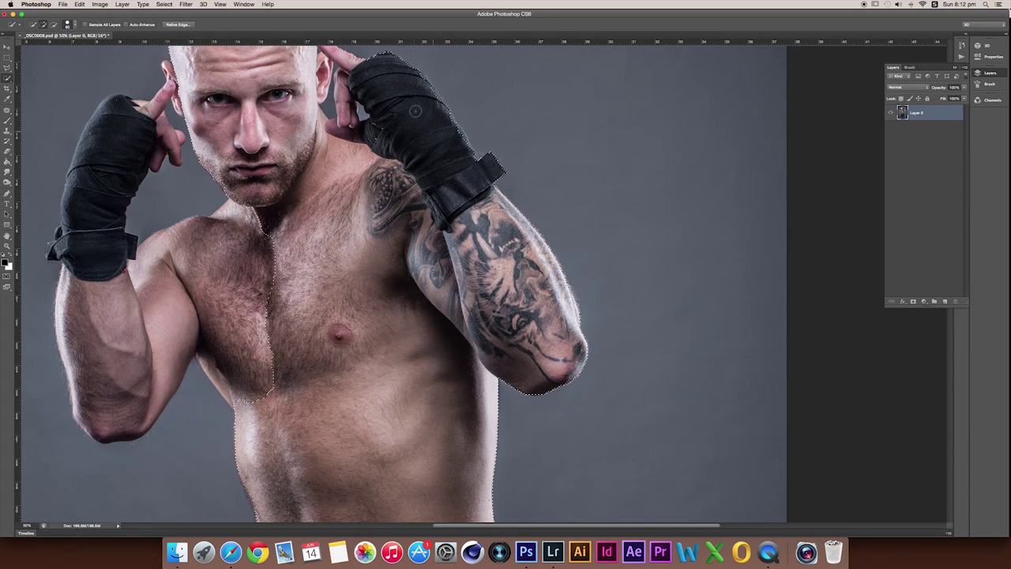
{"action": "scroll", "coordinate": [298, 194], "scroll_direction": "left", "scroll_amount": 1}
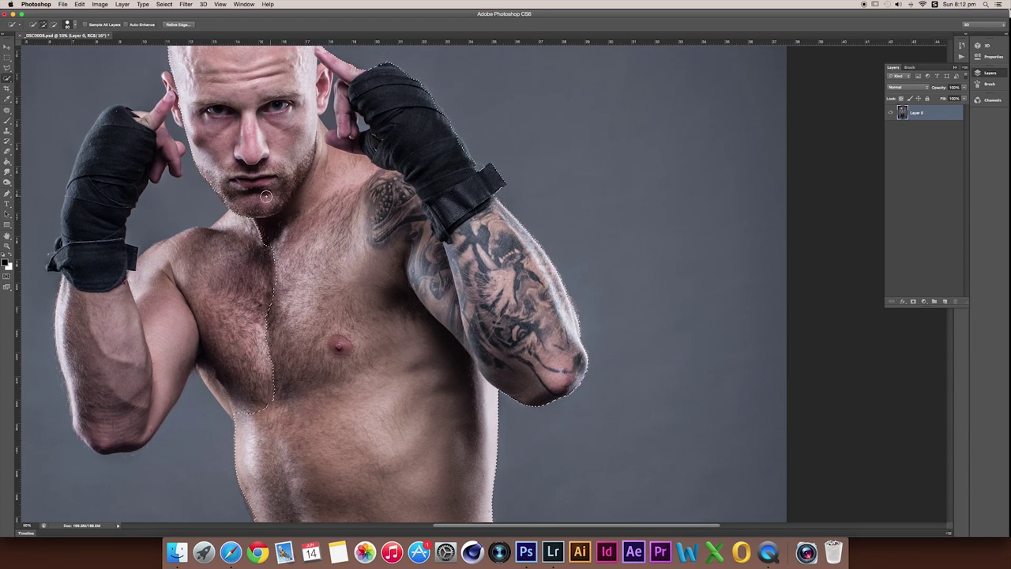
{"action": "scroll", "coordinate": [299, 194], "scroll_direction": "left", "scroll_amount": 2}
{"action": "scroll", "coordinate": [470, 192], "scroll_direction": "left", "scroll_amount": 3}
{"action": "left_click_drag", "start_coordinate": [470, 192], "coordinate": [320, 330]}
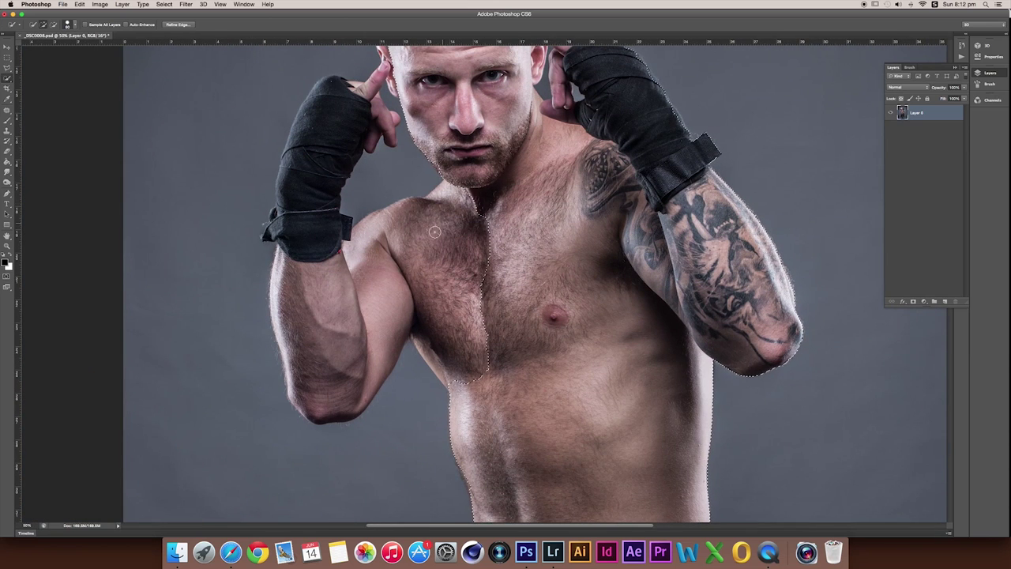
{"action": "left_click_drag", "start_coordinate": [303, 219], "coordinate": [337, 124]}
{"action": "scroll", "coordinate": [514, 230], "scroll_direction": "up", "scroll_amount": 2}
{"action": "scroll", "coordinate": [474, 225], "scroll_direction": "up", "scroll_amount": 3}
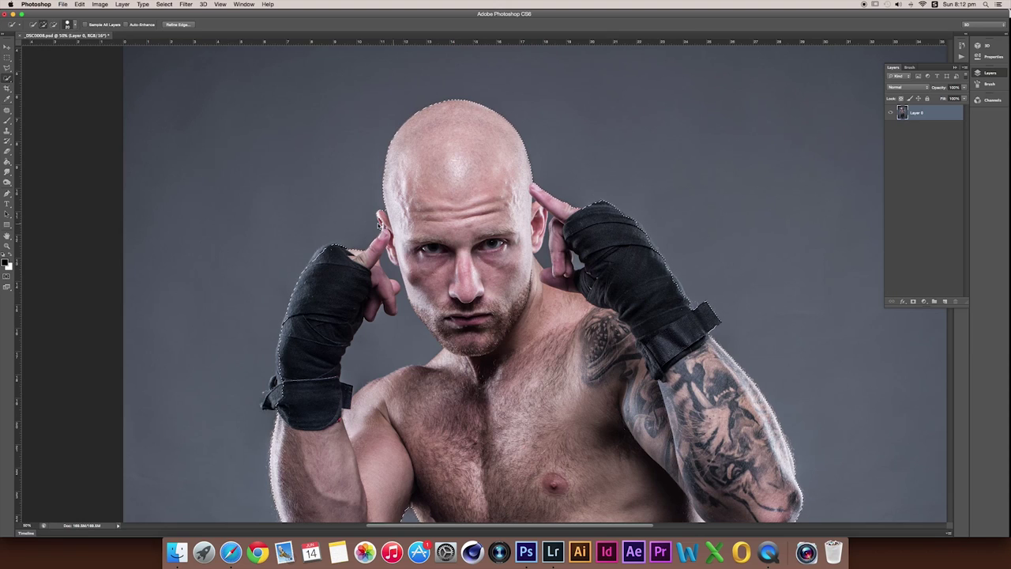
{"action": "key", "text": "super+plus"}
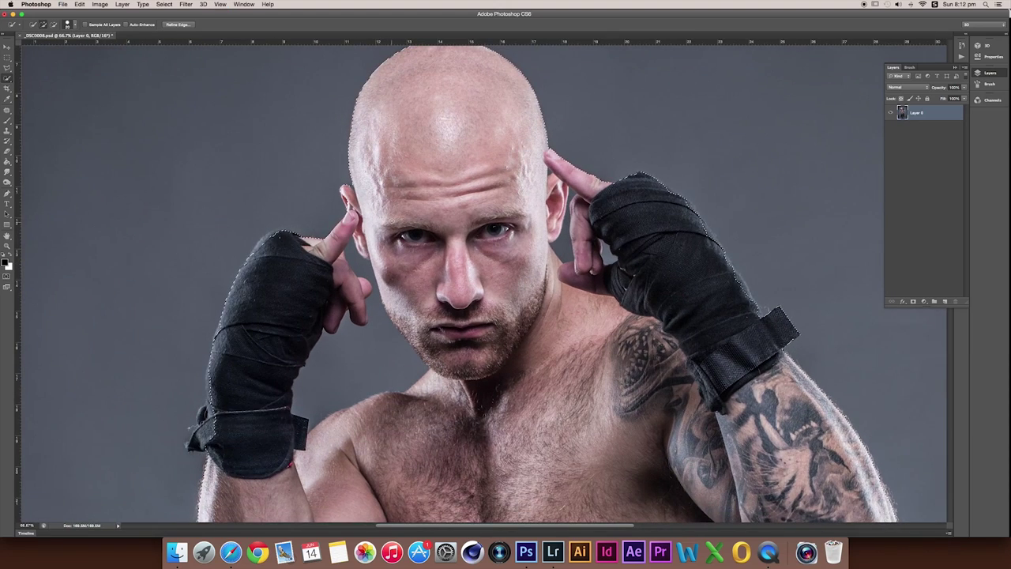
{"action": "key", "text": "super+plus"}
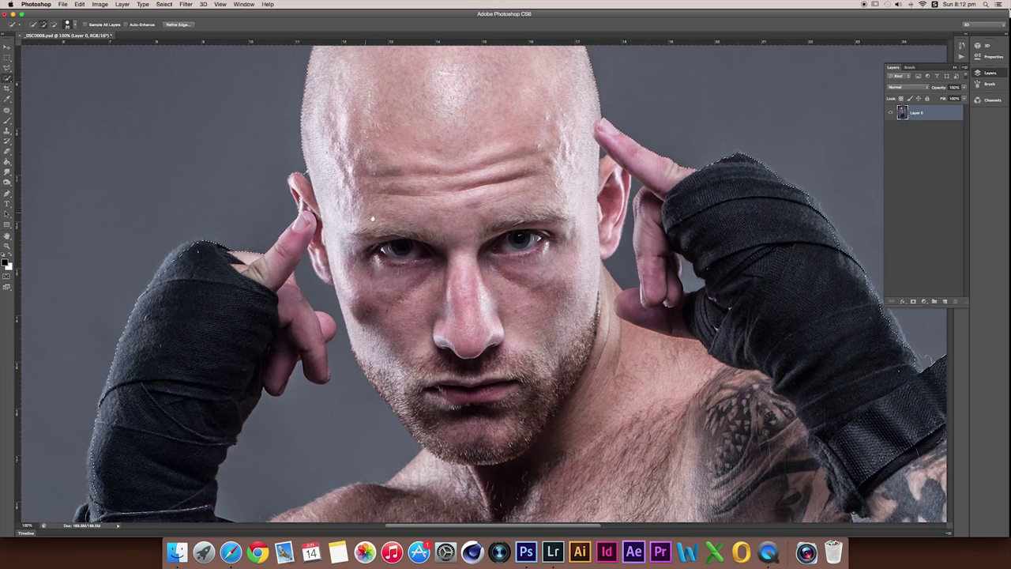
{"action": "scroll", "coordinate": [482, 283], "scroll_direction": "left", "scroll_amount": 5}
{"action": "scroll", "coordinate": [481, 284], "scroll_direction": "up", "scroll_amount": 2}
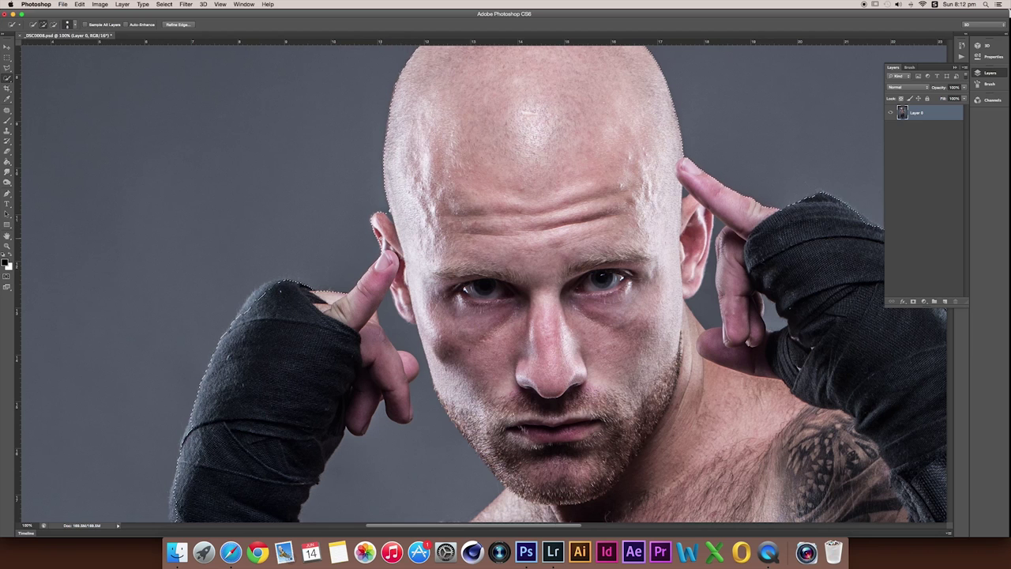
{"action": "scroll", "coordinate": [558, 284], "scroll_direction": "left", "scroll_amount": 4}
{"action": "scroll", "coordinate": [558, 283], "scroll_direction": "down", "scroll_amount": 2}
{"action": "scroll", "coordinate": [368, 242], "scroll_direction": "up", "scroll_amount": 2}
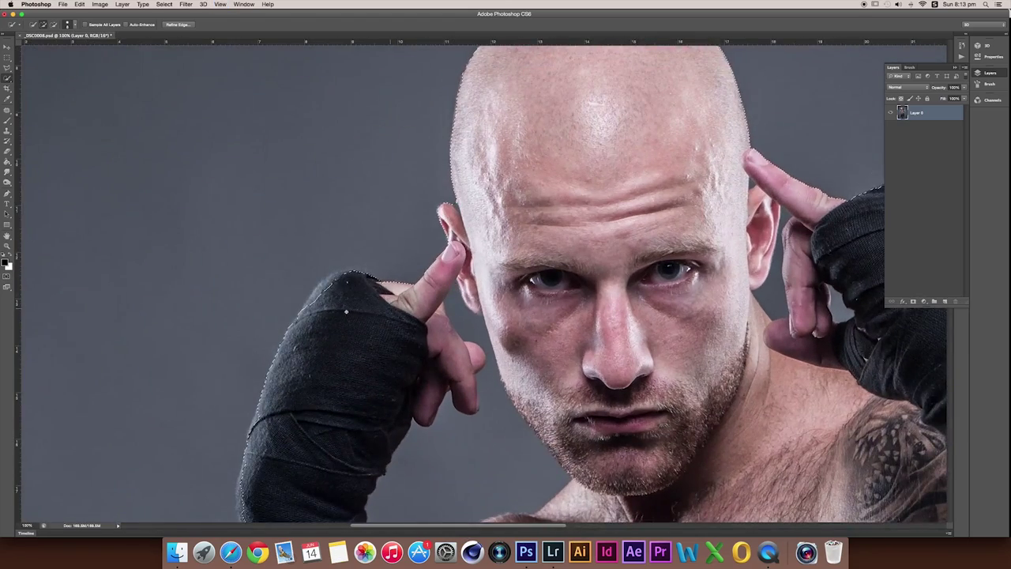
{"action": "key", "text": "ctrl+plus"}
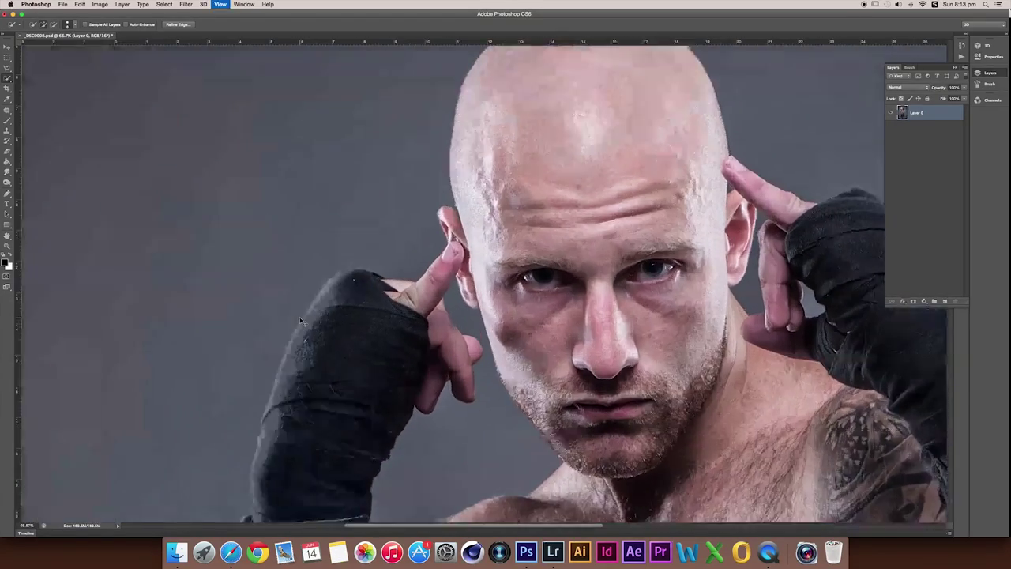
{"action": "key", "text": "ctrl+0"}
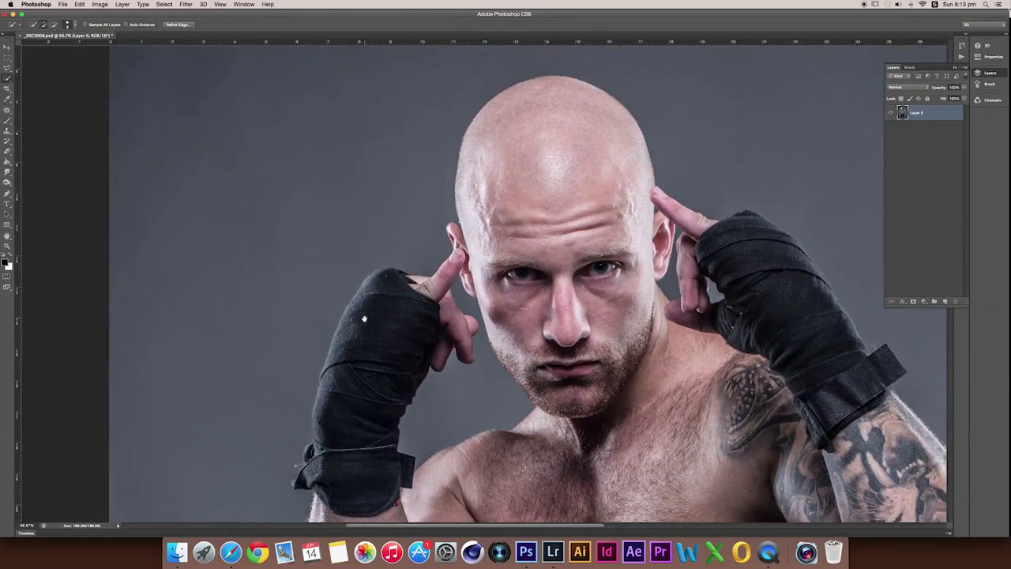
{"action": "left_click_drag", "start_coordinate": [365, 300], "coordinate": [408, 204]}
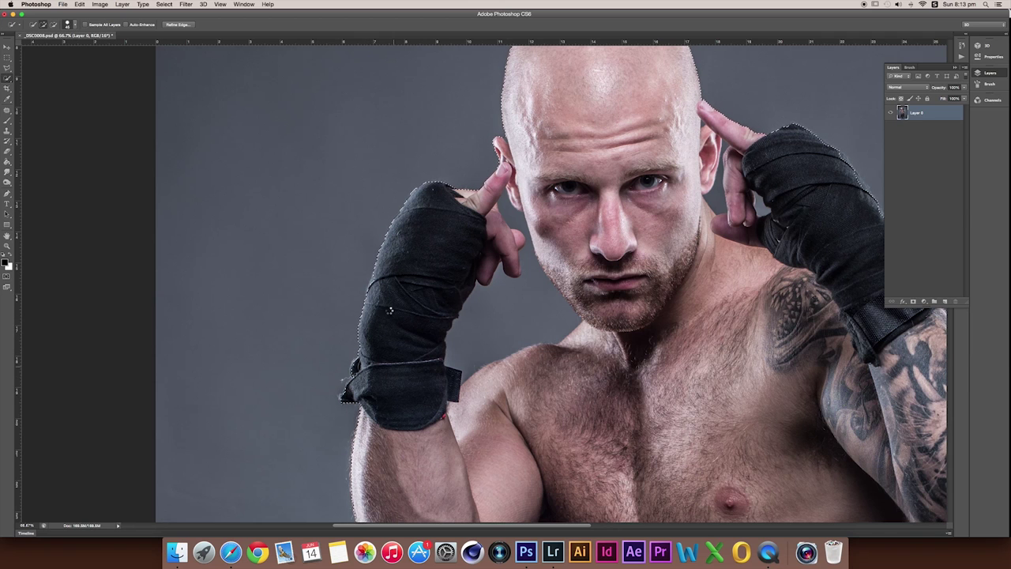
{"action": "scroll", "coordinate": [395, 310], "scroll_direction": "down", "scroll_amount": 3}
{"action": "scroll", "coordinate": [395, 304], "scroll_direction": "down", "scroll_amount": 2}
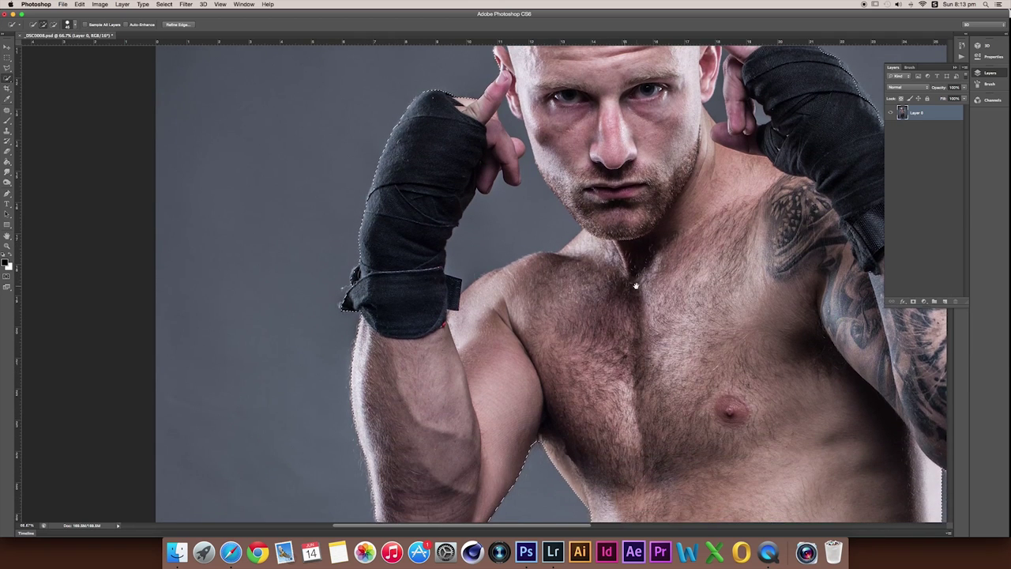
{"action": "scroll", "coordinate": [427, 296], "scroll_direction": "right", "scroll_amount": 6}
{"action": "scroll", "coordinate": [411, 296], "scroll_direction": "up", "scroll_amount": 1}
{"action": "scroll", "coordinate": [443, 269], "scroll_direction": "up", "scroll_amount": 3}
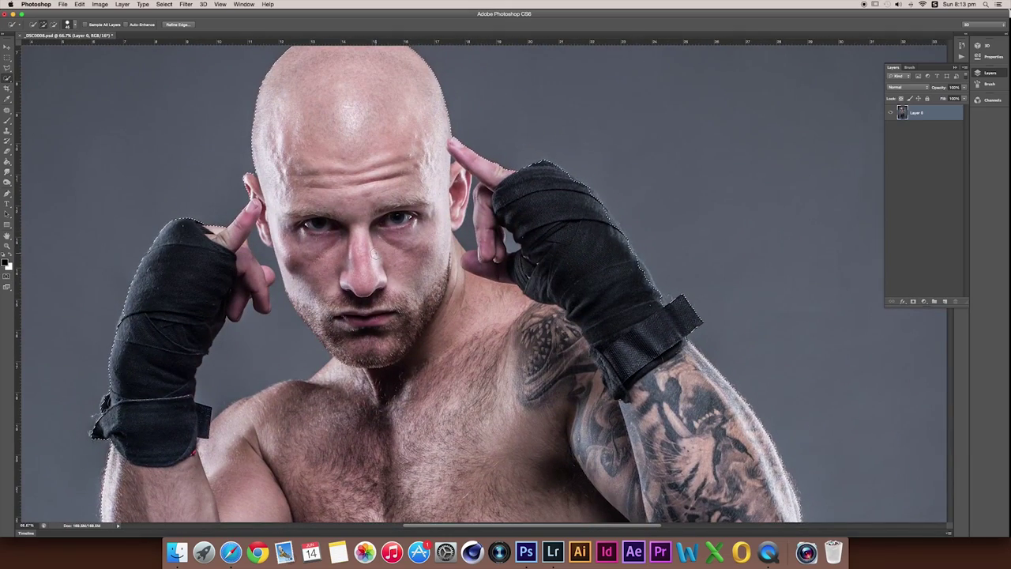
{"action": "key", "text": "super+minus"}
{"action": "key", "text": "super+plus"}
{"action": "key", "text": "super+plus"}
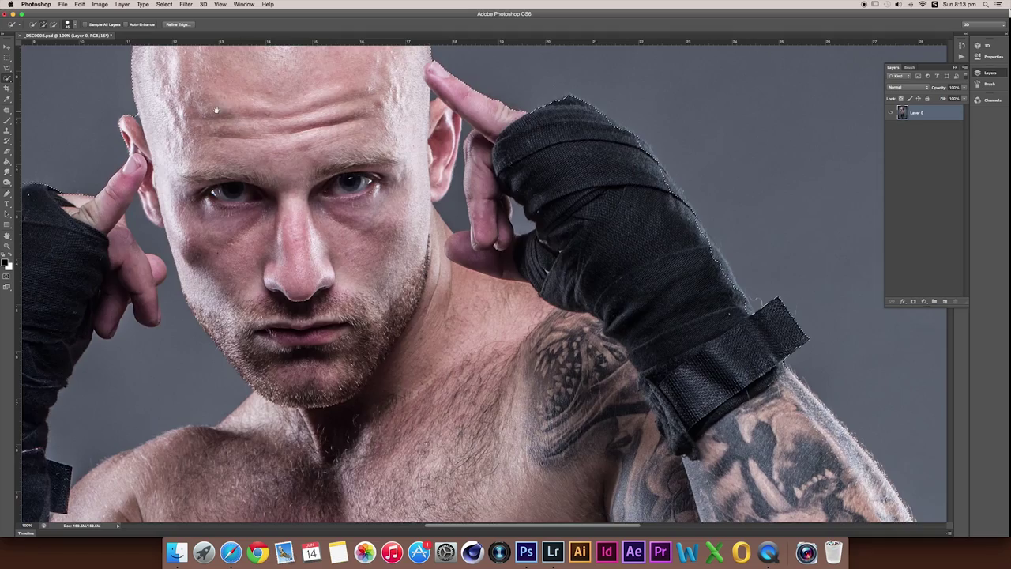
{"action": "scroll", "coordinate": [216, 111], "scroll_direction": "up", "scroll_amount": 5}
{"action": "scroll", "coordinate": [345, 319], "scroll_direction": "up", "scroll_amount": 2}
{"action": "key", "text": "super+plus"}
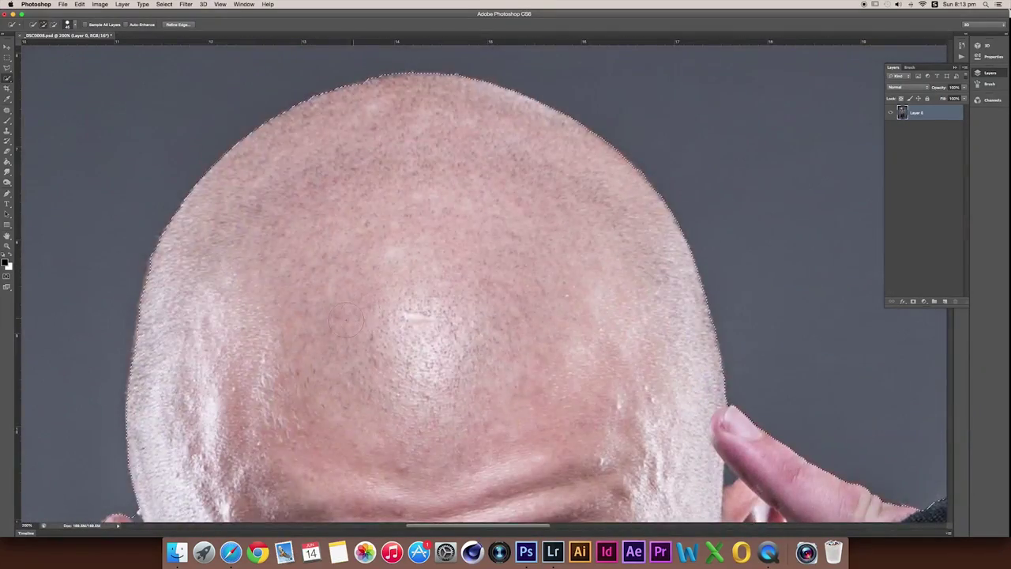
{"action": "scroll", "coordinate": [345, 320], "scroll_direction": "down", "scroll_amount": 2}
{"action": "key", "text": "super+minus"}
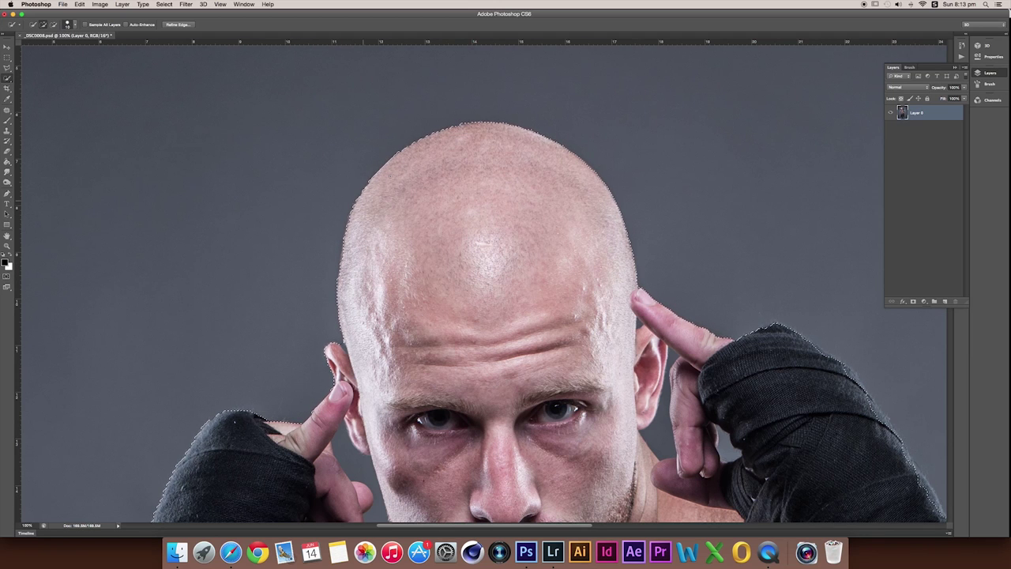
{"action": "scroll", "coordinate": [592, 229], "scroll_direction": "down", "scroll_amount": 8}
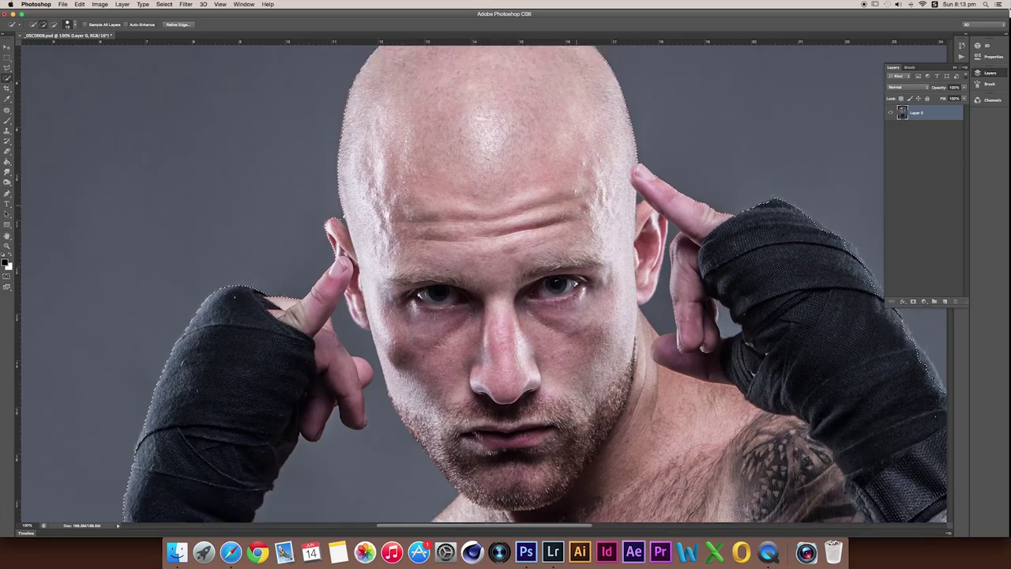
{"action": "scroll", "coordinate": [601, 237], "scroll_direction": "down", "scroll_amount": 2}
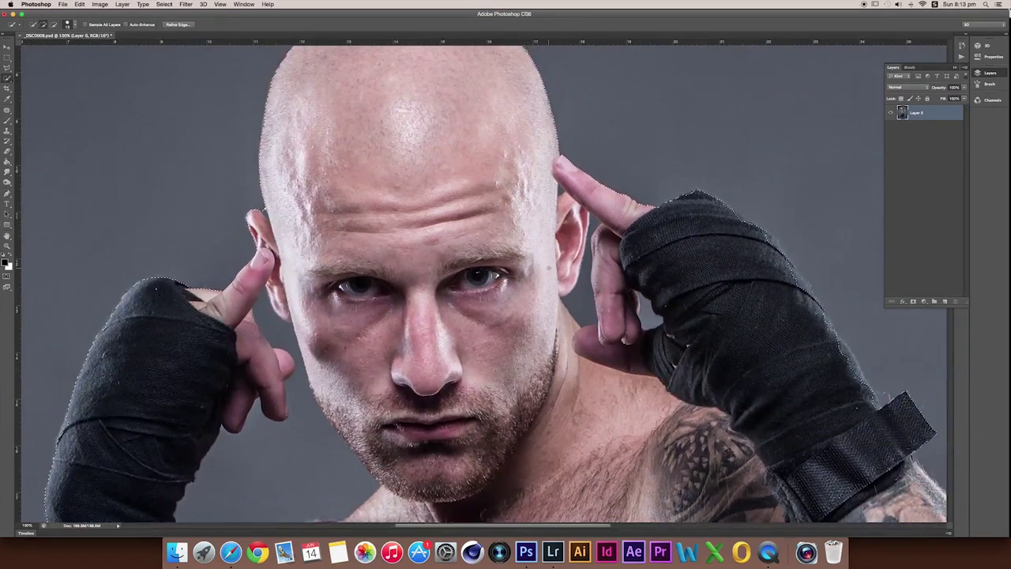
{"action": "scroll", "coordinate": [605, 242], "scroll_direction": "up", "scroll_amount": 2}
{"action": "scroll", "coordinate": [456, 258], "scroll_direction": "right", "scroll_amount": 5}
{"action": "scroll", "coordinate": [456, 258], "scroll_direction": "right", "scroll_amount": 1}
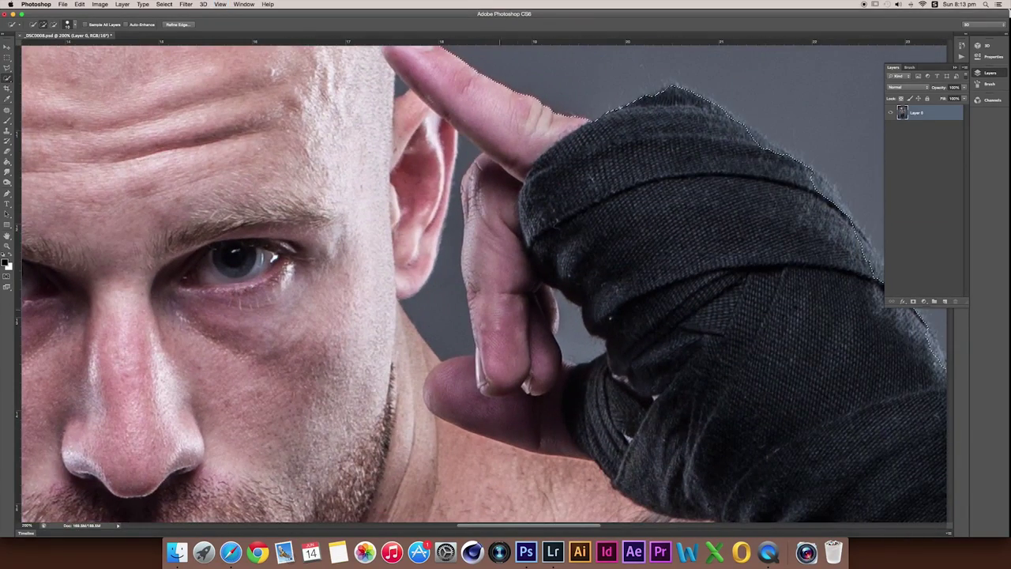
Step: Fit the selection between the ear and raised finger, excluding the grey gap
{"action": "left_click_drag", "start_coordinate": [561, 305], "coordinate": [527, 294]}
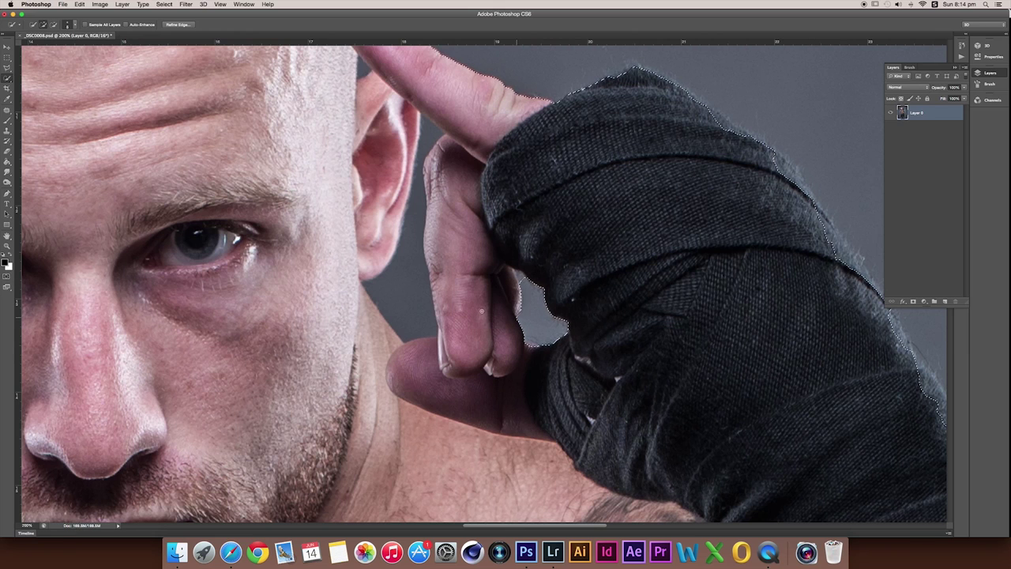
{"action": "scroll", "coordinate": [423, 252], "scroll_direction": "up", "scroll_amount": 2}
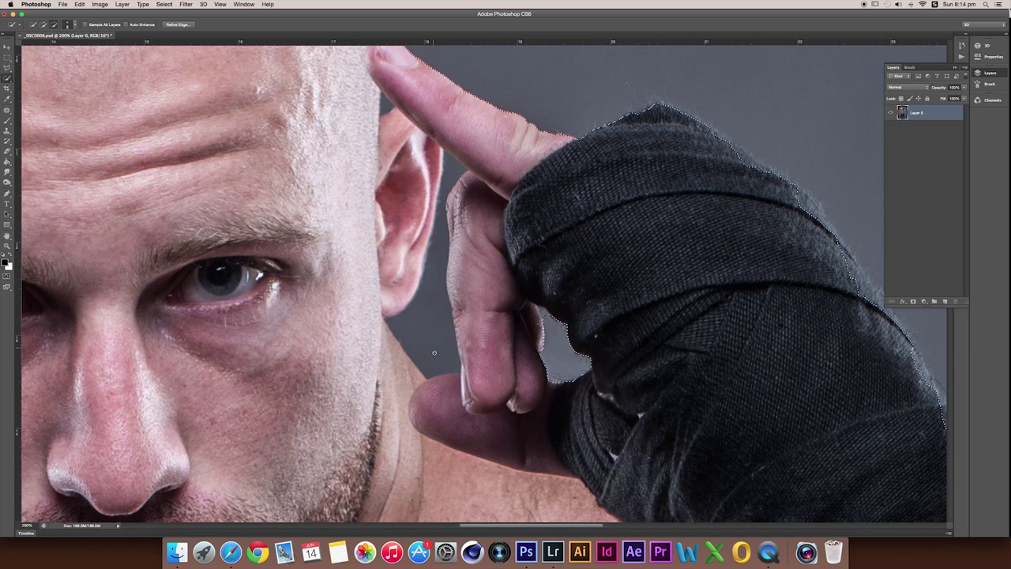
{"action": "left_click_drag", "start_coordinate": [432, 318], "coordinate": [437, 229]}
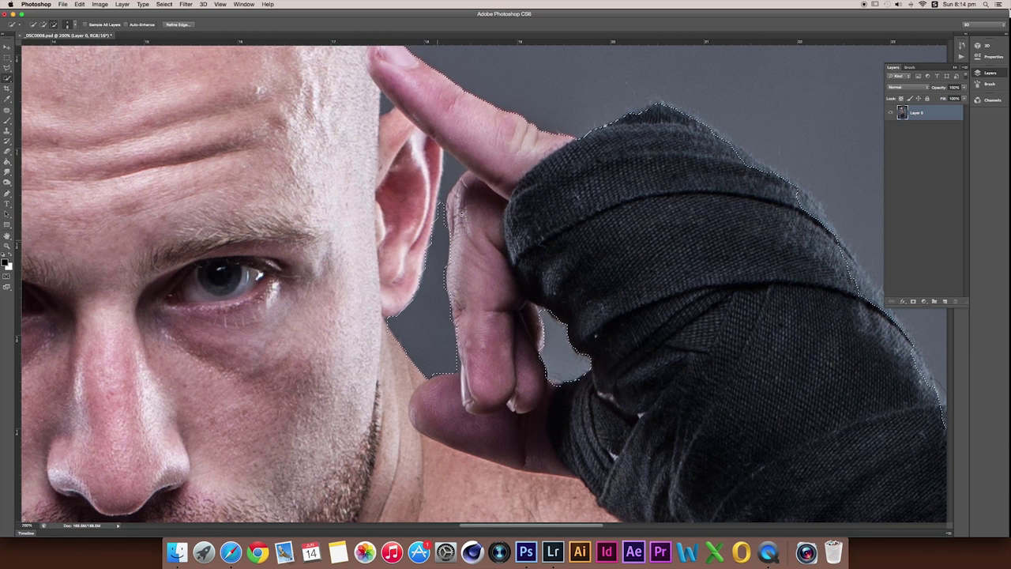
{"action": "scroll", "coordinate": [462, 222], "scroll_direction": "up", "scroll_amount": 2}
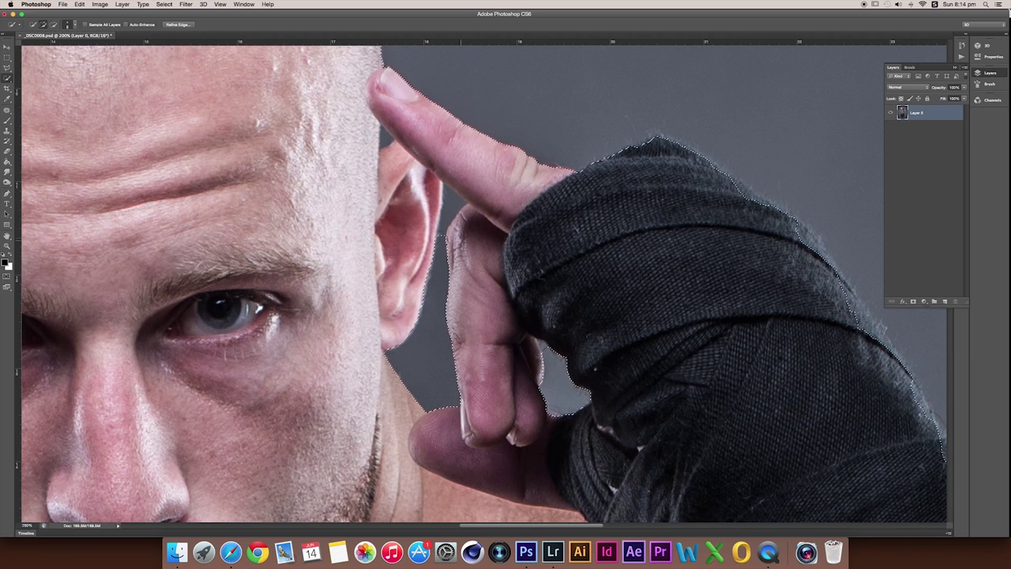
{"action": "left_click_drag", "start_coordinate": [448, 193], "coordinate": [447, 261]}
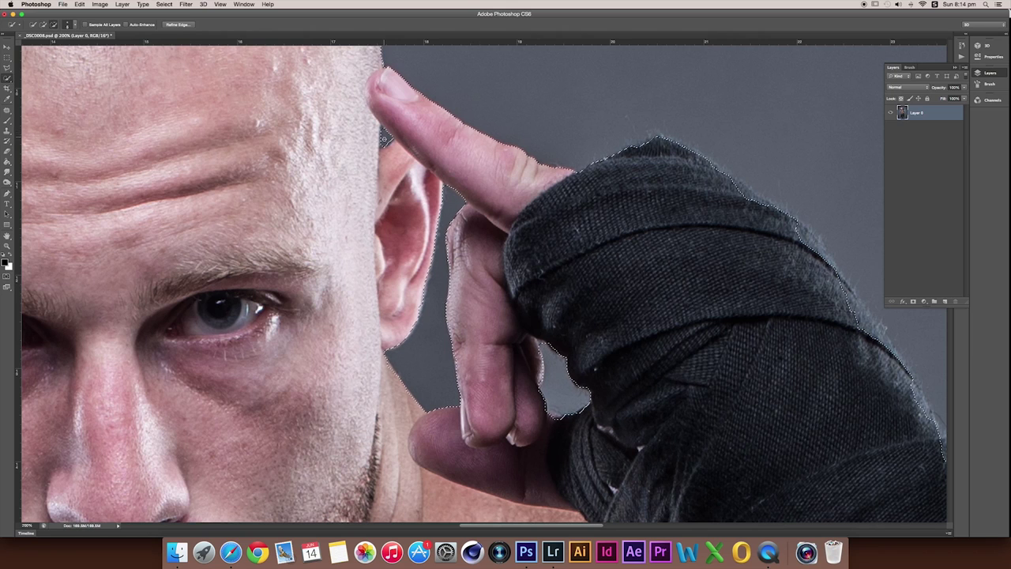
Step: Trim the selection edge beside the glove strap by subtracting with Alt
{"action": "key", "text": "alt"}
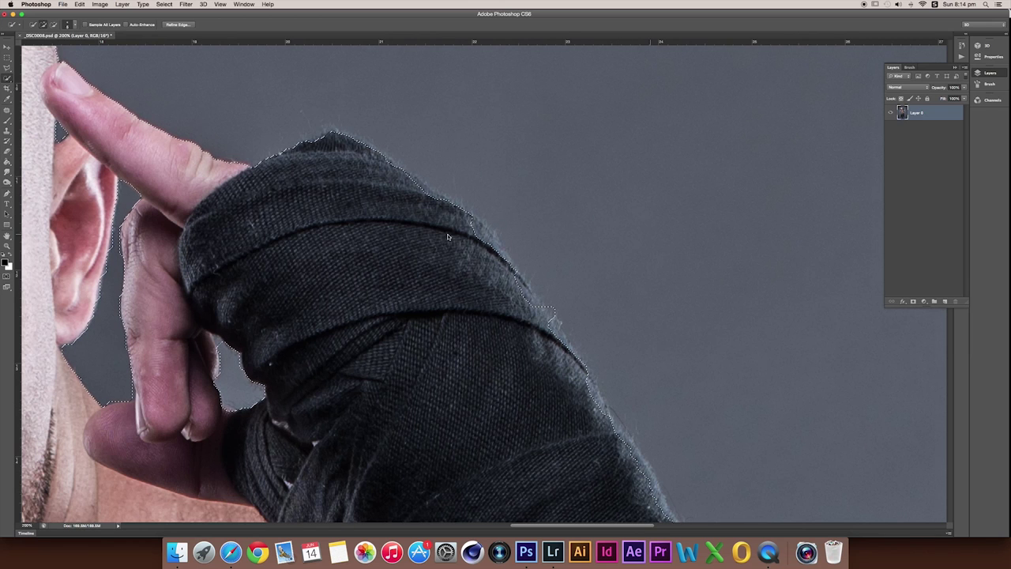
{"action": "scroll", "coordinate": [447, 237], "scroll_direction": "down", "scroll_amount": 5}
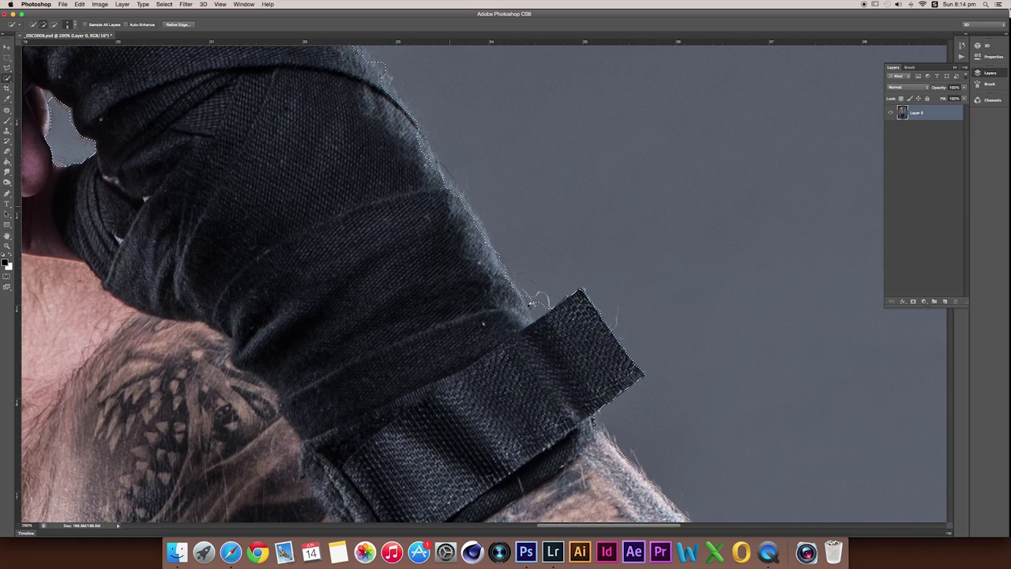
{"action": "left_click_drag", "start_coordinate": [541, 309], "coordinate": [521, 289]}
{"action": "key", "text": "ctrl+minus"}
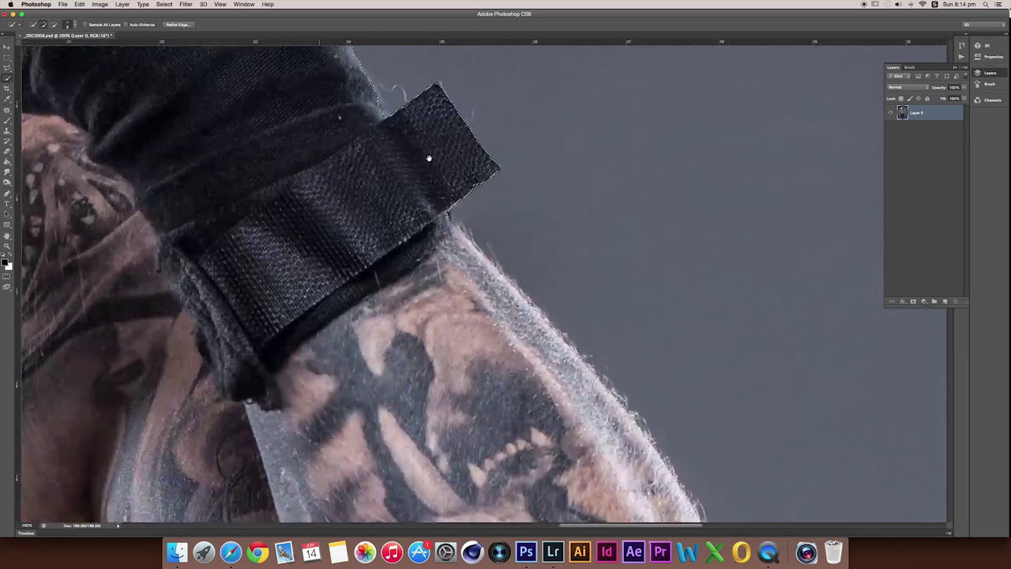
{"action": "scroll", "coordinate": [578, 372], "scroll_direction": "up", "scroll_amount": 3}
{"action": "scroll", "coordinate": [579, 371], "scroll_direction": "up", "scroll_amount": 2}
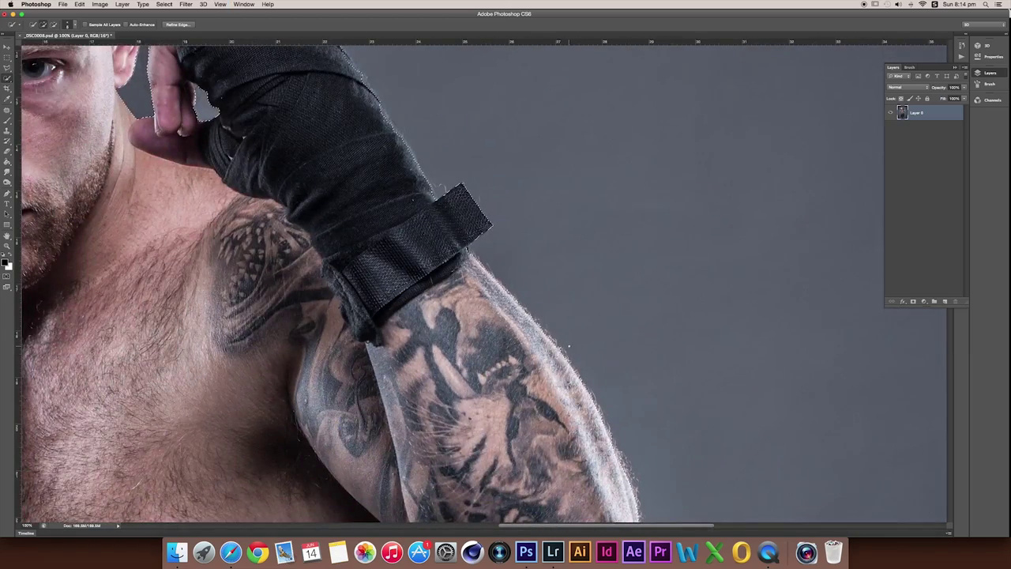
{"action": "key", "text": "ctrl+minus"}
{"action": "scroll", "coordinate": [308, 284], "scroll_direction": "down", "scroll_amount": 2}
{"action": "scroll", "coordinate": [308, 285], "scroll_direction": "down", "scroll_amount": 3}
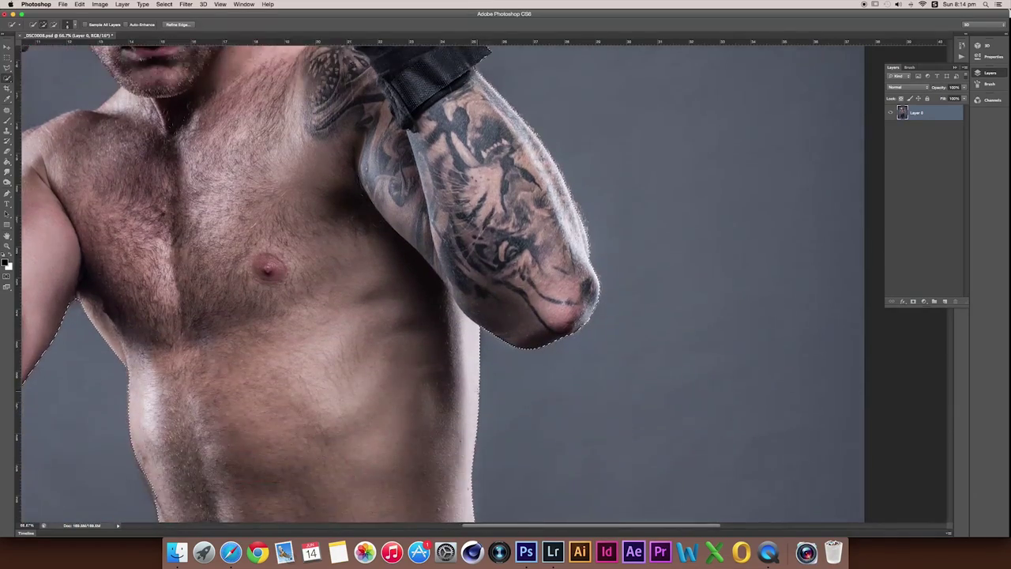
{"action": "scroll", "coordinate": [308, 285], "scroll_direction": "down", "scroll_amount": 3}
{"action": "scroll", "coordinate": [308, 284], "scroll_direction": "down", "scroll_amount": 1}
{"action": "scroll", "coordinate": [308, 284], "scroll_direction": "down", "scroll_amount": 2}
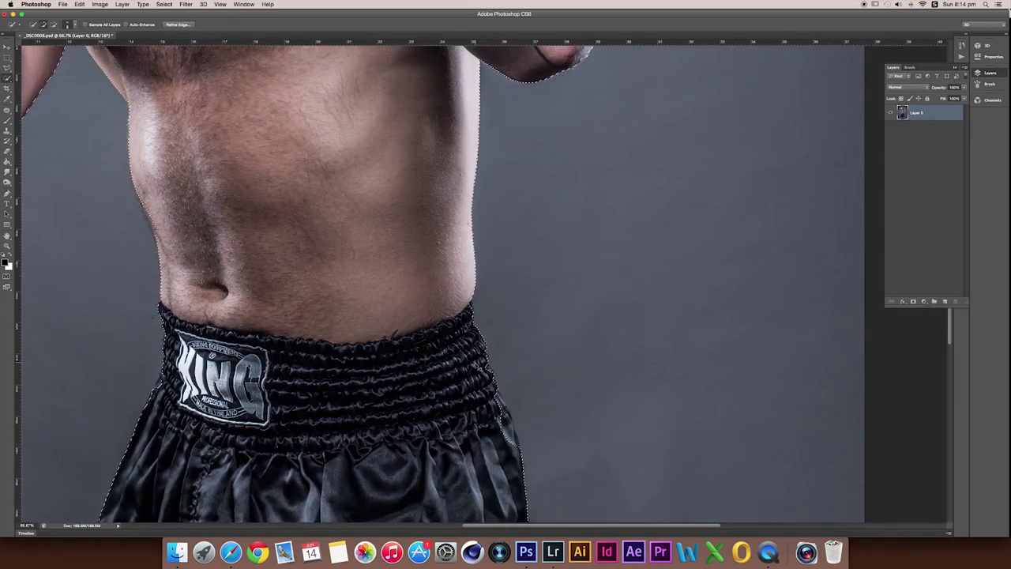
{"action": "key", "text": "ctrl+plus"}
{"action": "scroll", "coordinate": [308, 284], "scroll_direction": "down", "scroll_amount": 1}
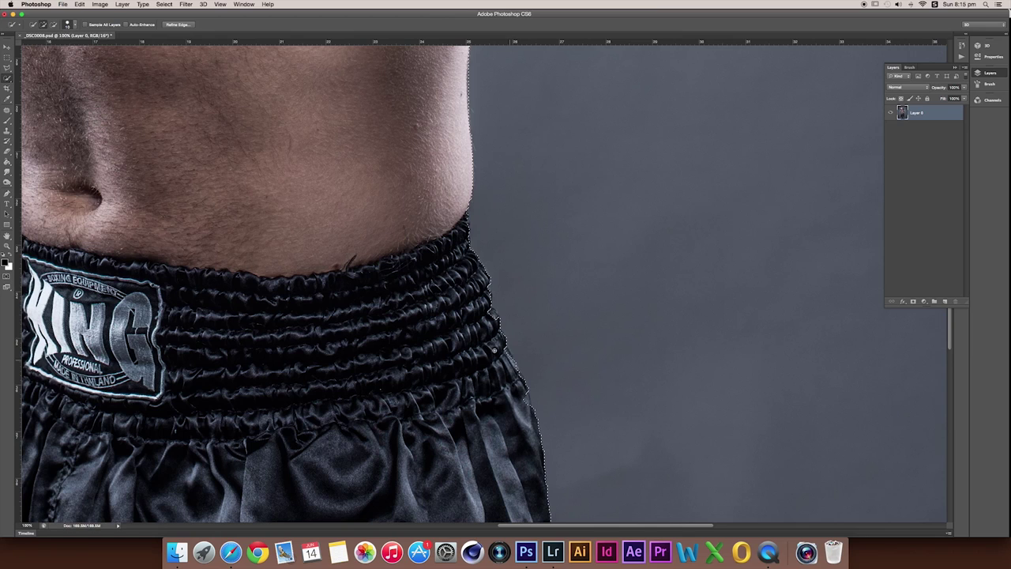
{"action": "scroll", "coordinate": [497, 424], "scroll_direction": "down", "scroll_amount": 5}
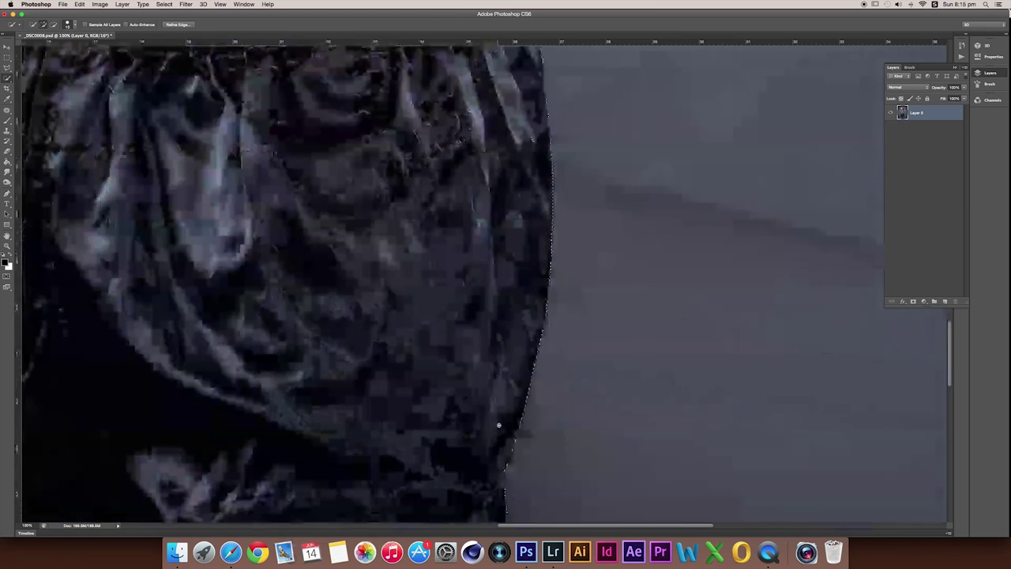
{"action": "scroll", "coordinate": [497, 424], "scroll_direction": "down", "scroll_amount": 5}
{"action": "scroll", "coordinate": [497, 424], "scroll_direction": "down", "scroll_amount": 3}
{"action": "scroll", "coordinate": [474, 407], "scroll_direction": "down", "scroll_amount": 3}
{"action": "scroll", "coordinate": [470, 402], "scroll_direction": "down", "scroll_amount": 3}
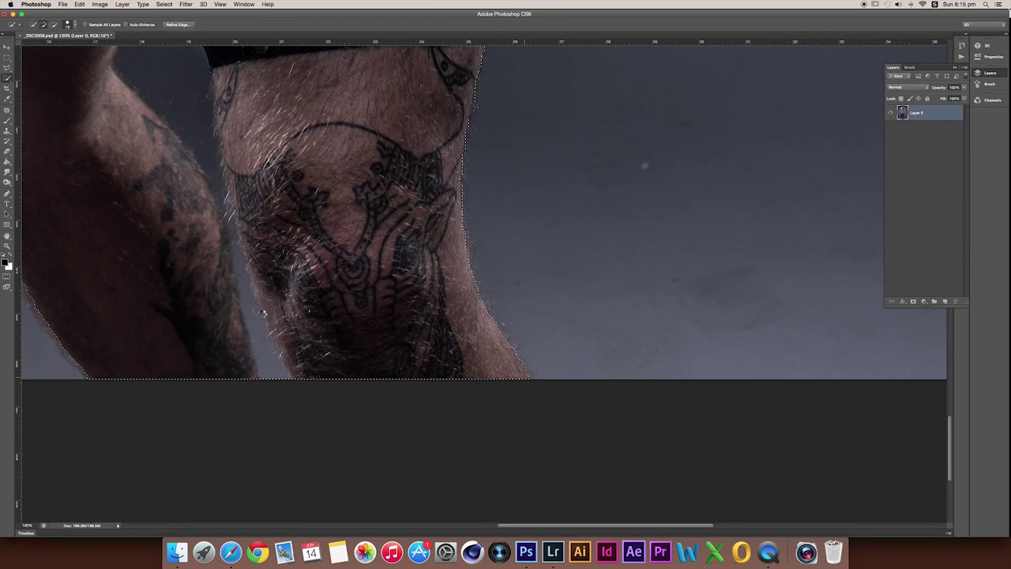
{"action": "scroll", "coordinate": [151, 276], "scroll_direction": "left", "scroll_amount": 3}
{"action": "scroll", "coordinate": [151, 276], "scroll_direction": "up", "scroll_amount": 1}
{"action": "scroll", "coordinate": [463, 334], "scroll_direction": "left", "scroll_amount": 5}
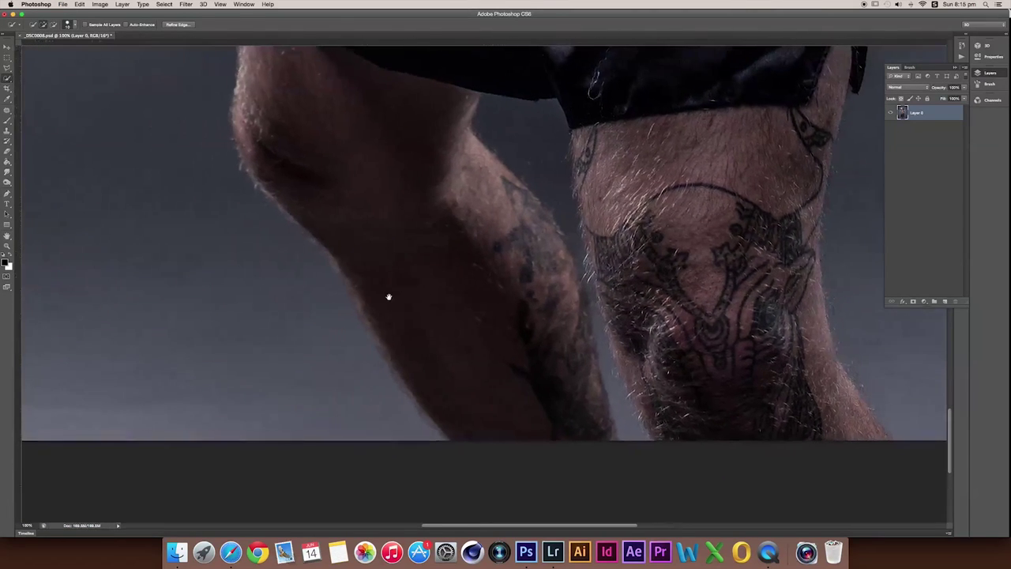
{"action": "scroll", "coordinate": [388, 295], "scroll_direction": "left", "scroll_amount": 3}
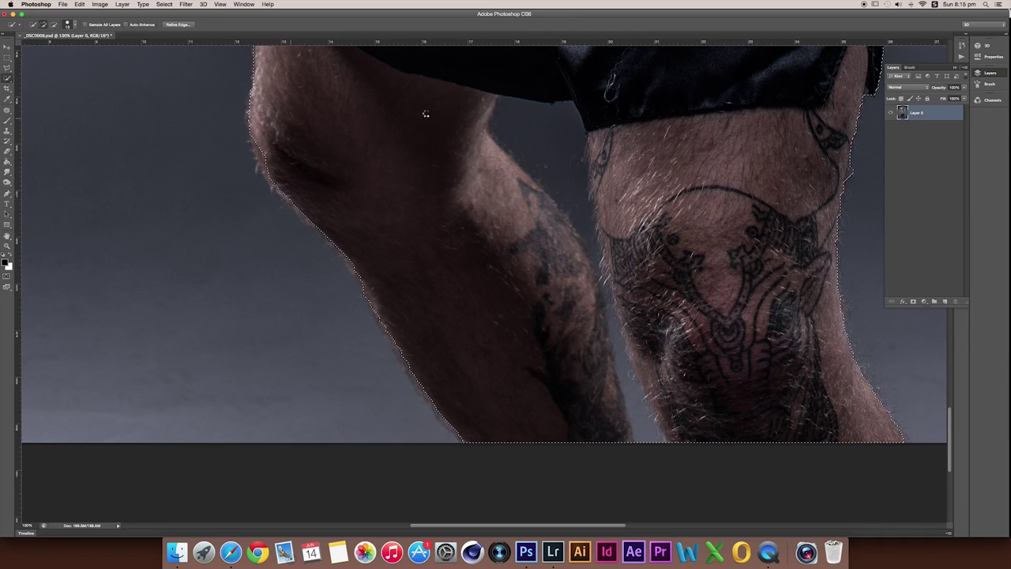
{"action": "scroll", "coordinate": [422, 258], "scroll_direction": "up", "scroll_amount": 2}
{"action": "scroll", "coordinate": [372, 142], "scroll_direction": "up", "scroll_amount": 3}
{"action": "scroll", "coordinate": [370, 127], "scroll_direction": "up", "scroll_amount": 1}
{"action": "scroll", "coordinate": [370, 126], "scroll_direction": "up", "scroll_amount": 1}
{"action": "scroll", "coordinate": [384, 109], "scroll_direction": "up", "scroll_amount": 4}
{"action": "scroll", "coordinate": [361, 323], "scroll_direction": "up", "scroll_amount": 1}
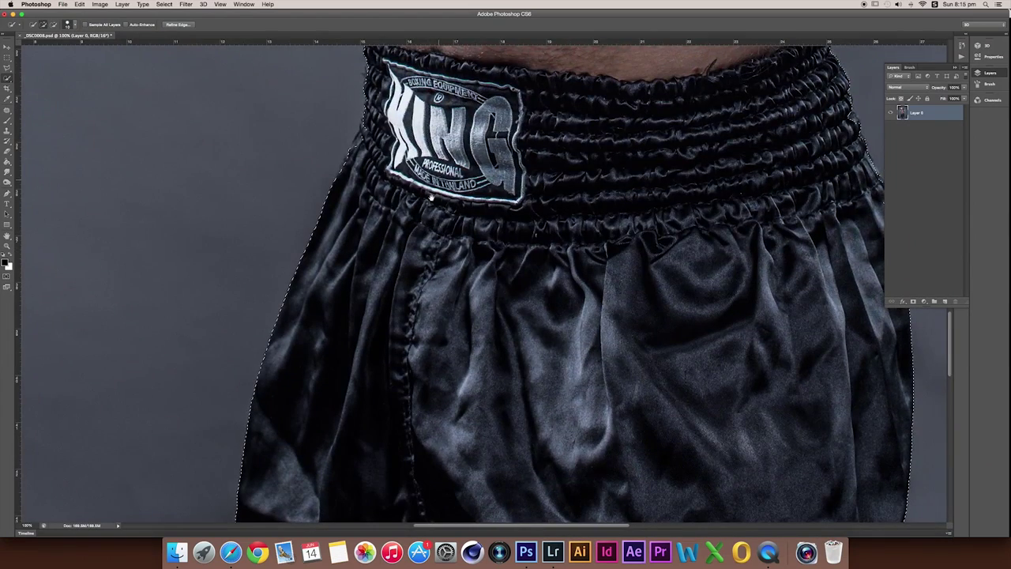
{"action": "scroll", "coordinate": [430, 196], "scroll_direction": "up", "scroll_amount": 3}
{"action": "scroll", "coordinate": [430, 196], "scroll_direction": "right", "scroll_amount": 1}
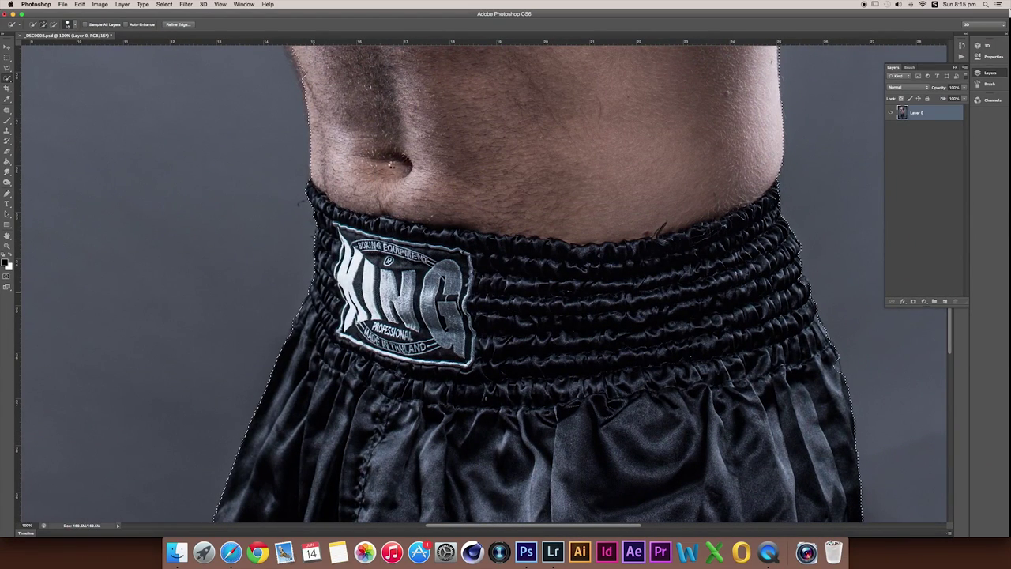
{"action": "scroll", "coordinate": [391, 164], "scroll_direction": "up", "scroll_amount": 2}
{"action": "scroll", "coordinate": [332, 178], "scroll_direction": "up", "scroll_amount": 4}
{"action": "scroll", "coordinate": [271, 188], "scroll_direction": "up", "scroll_amount": 3}
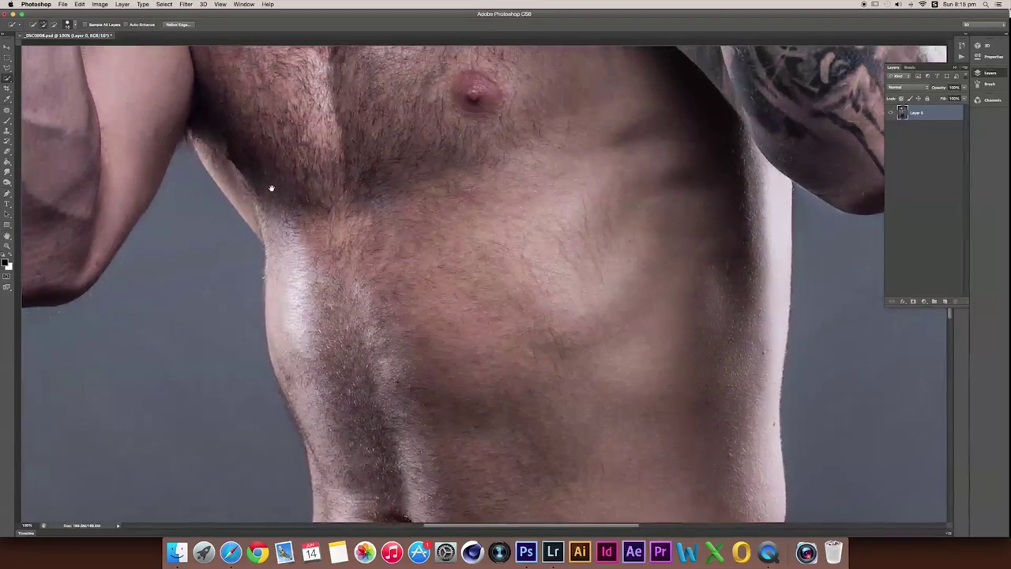
{"action": "scroll", "coordinate": [264, 180], "scroll_direction": "up", "scroll_amount": 3}
{"action": "scroll", "coordinate": [367, 233], "scroll_direction": "up", "scroll_amount": 3}
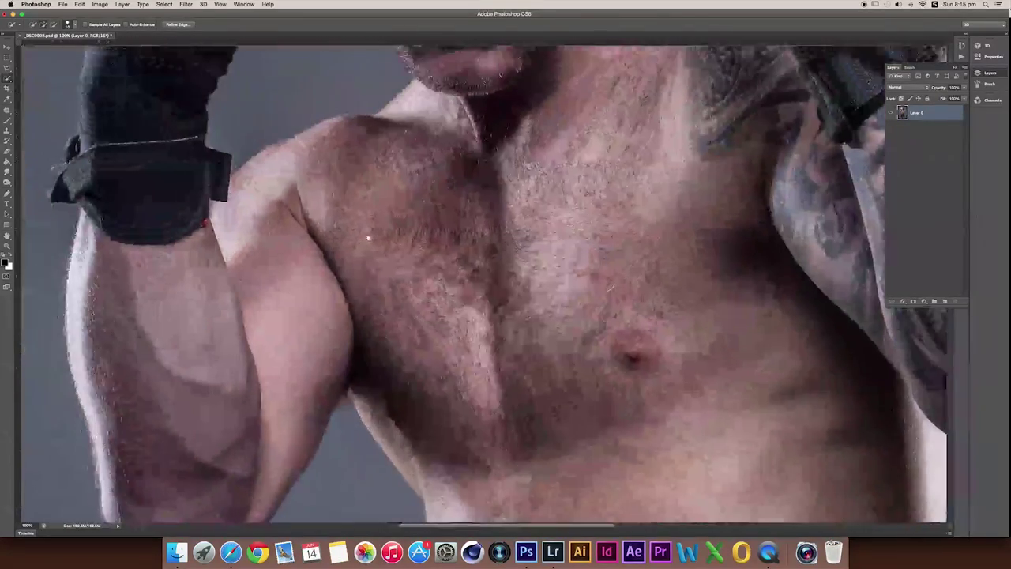
{"action": "scroll", "coordinate": [429, 276], "scroll_direction": "up", "scroll_amount": 2}
{"action": "scroll", "coordinate": [393, 379], "scroll_direction": "up", "scroll_amount": 2}
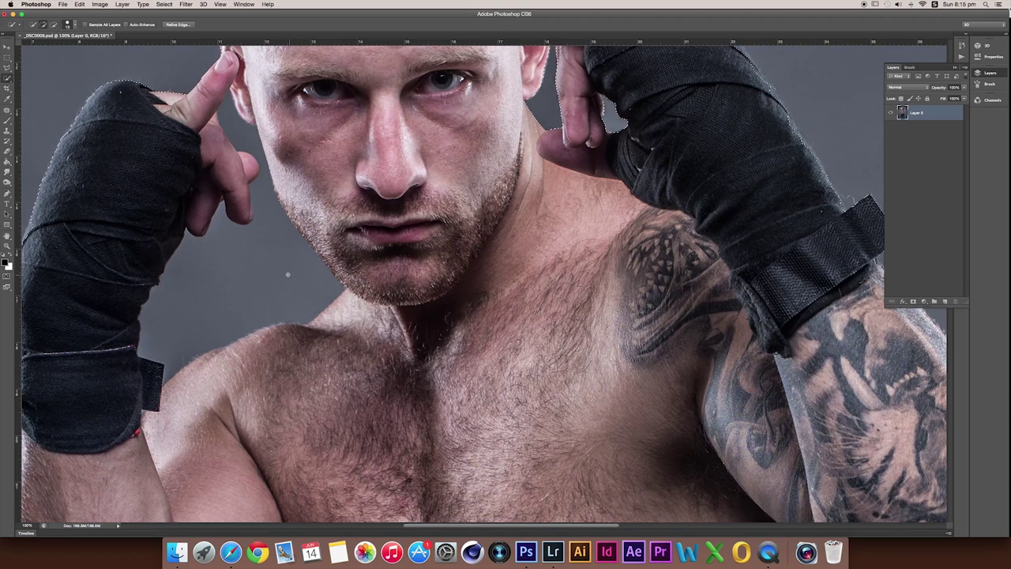
{"action": "scroll", "coordinate": [286, 276], "scroll_direction": "up", "scroll_amount": 2}
{"action": "scroll", "coordinate": [286, 277], "scroll_direction": "left", "scroll_amount": 2}
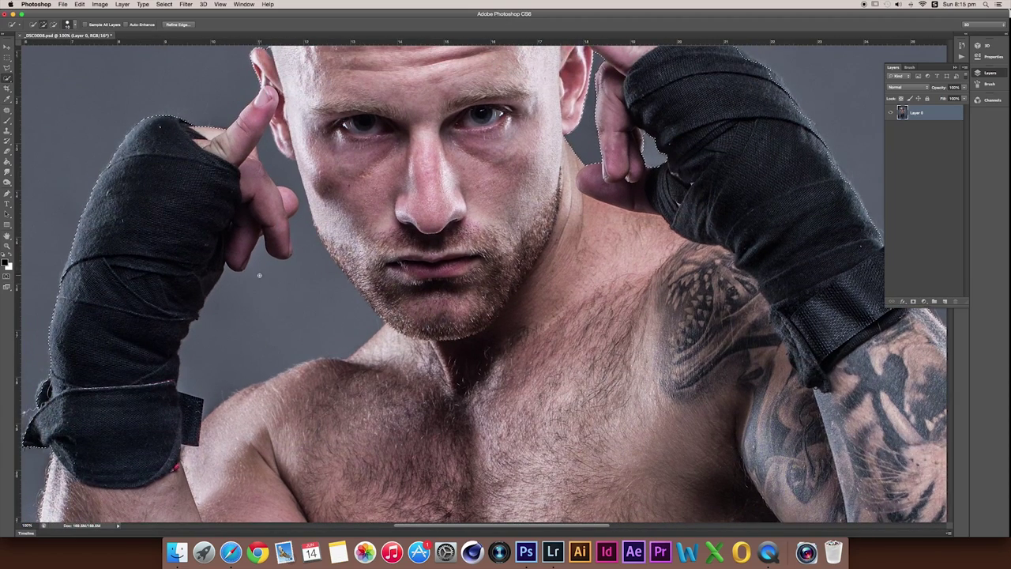
{"action": "scroll", "coordinate": [315, 291], "scroll_direction": "down", "scroll_amount": 2}
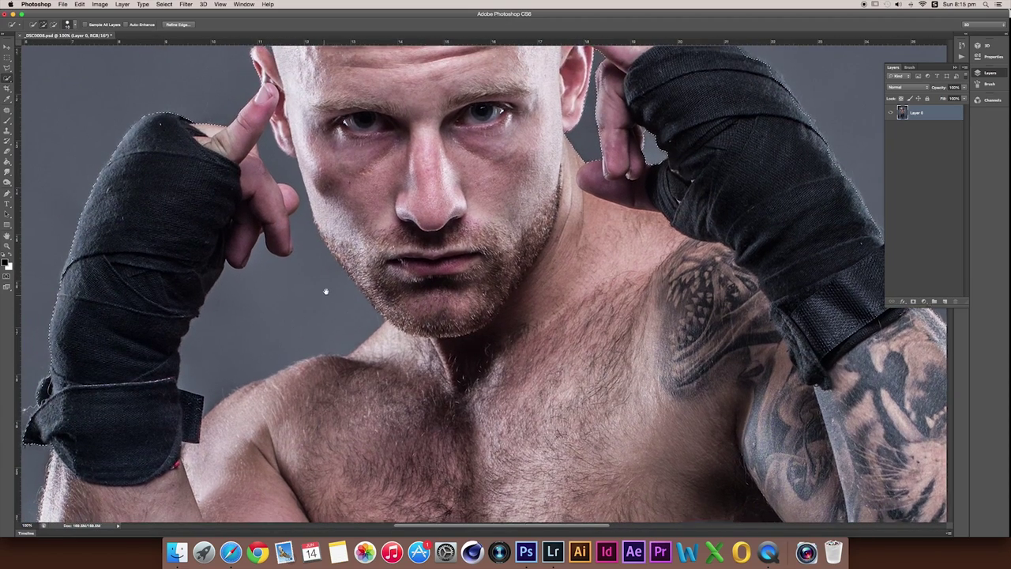
{"action": "scroll", "coordinate": [324, 290], "scroll_direction": "left", "scroll_amount": 1}
Step: Subtract the raised fingers from the boxer's selection
{"action": "left_click_drag", "start_coordinate": [275, 306], "coordinate": [290, 295]}
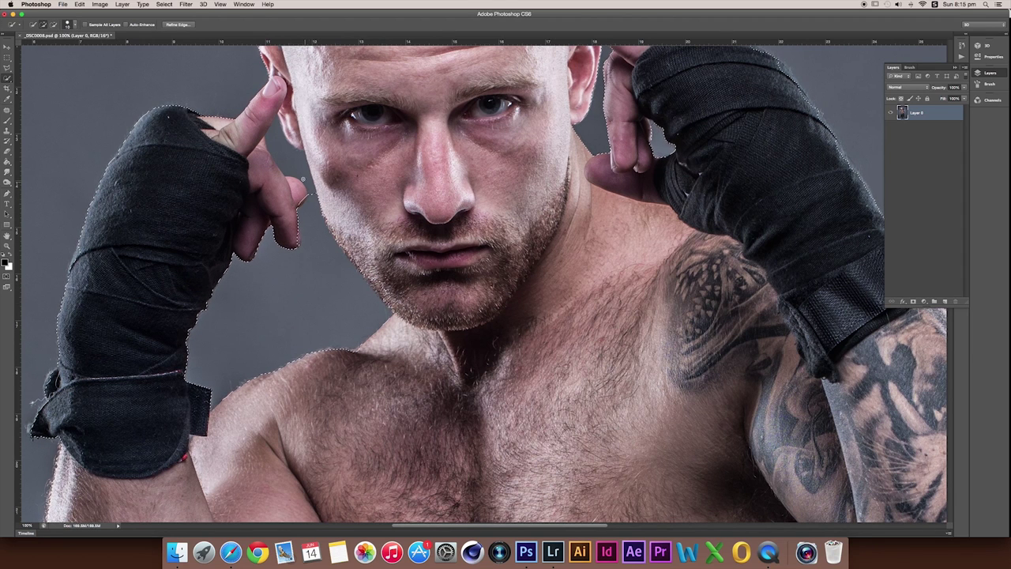
{"action": "left_click_drag", "start_coordinate": [303, 179], "coordinate": [279, 144]}
{"action": "left_click", "coordinate": [283, 149], "text": "alt"}
{"action": "key", "text": "super+plus"}
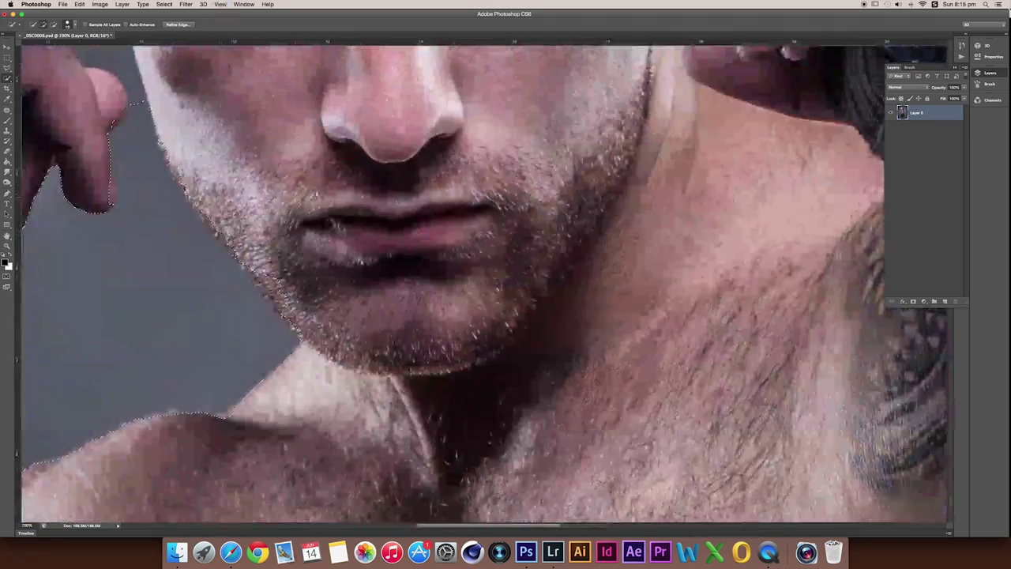
{"action": "left_click_drag", "start_coordinate": [140, 158], "coordinate": [401, 149]}
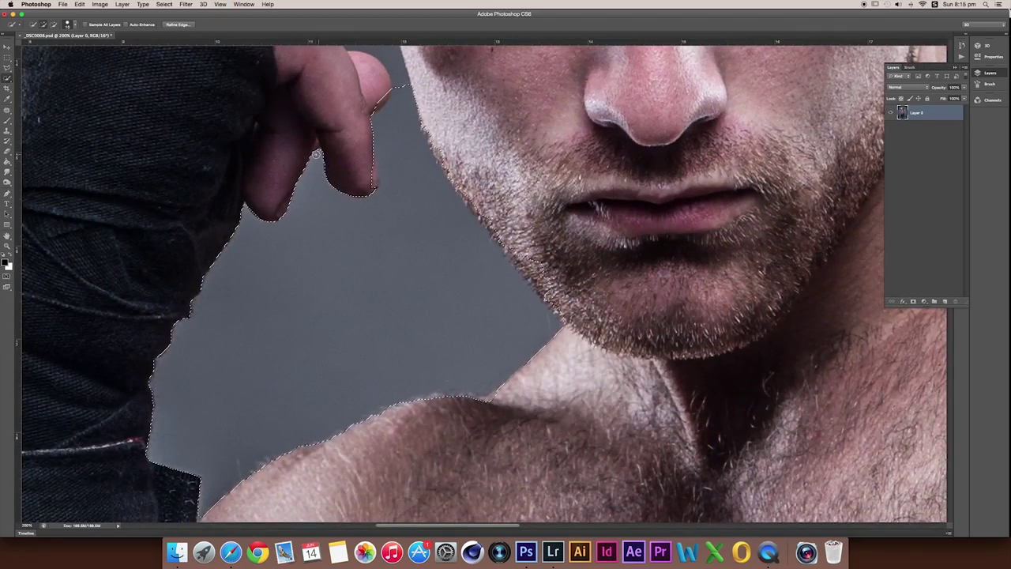
Step: Make the selection hug the fingertip, running straight across to the bearded jawline
{"action": "scroll", "coordinate": [403, 182], "scroll_direction": "up", "scroll_amount": 10}
{"action": "scroll", "coordinate": [403, 182], "scroll_direction": "left", "scroll_amount": 4}
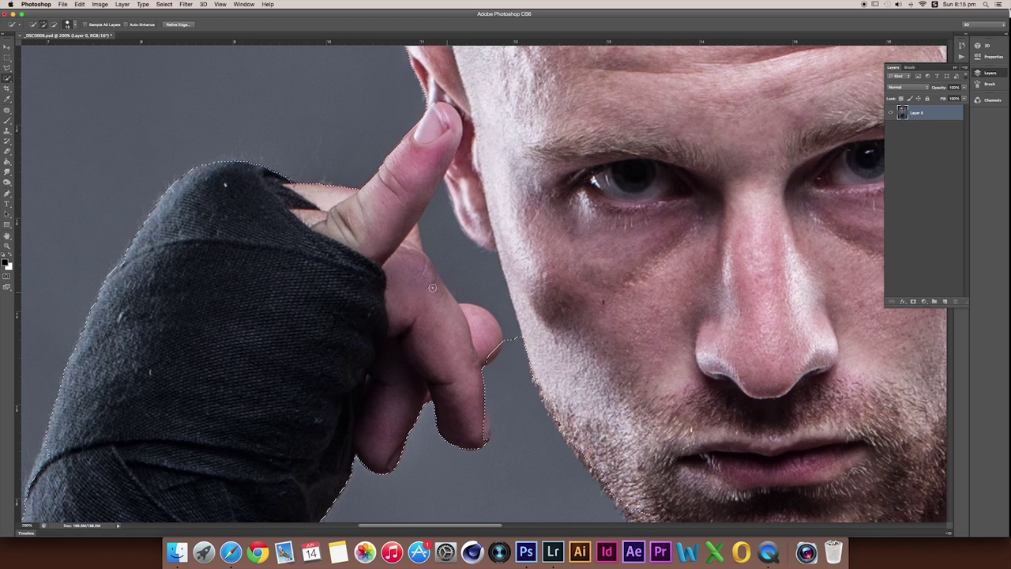
{"action": "scroll", "coordinate": [451, 293], "scroll_direction": "down", "scroll_amount": 2}
{"action": "scroll", "coordinate": [452, 293], "scroll_direction": "right", "scroll_amount": 2}
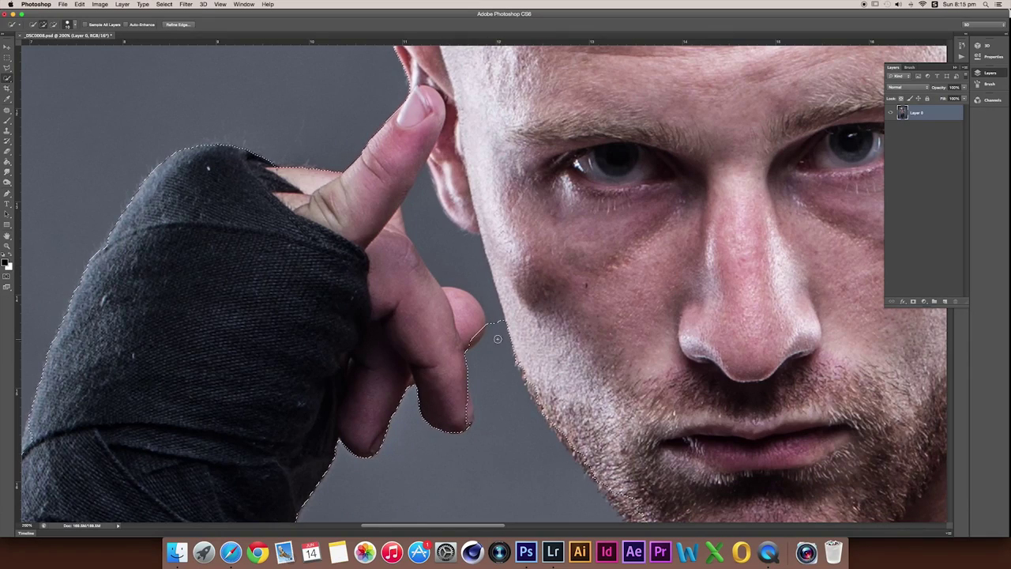
{"action": "scroll", "coordinate": [443, 284], "scroll_direction": "down", "scroll_amount": 5}
{"action": "scroll", "coordinate": [443, 284], "scroll_direction": "right", "scroll_amount": 3}
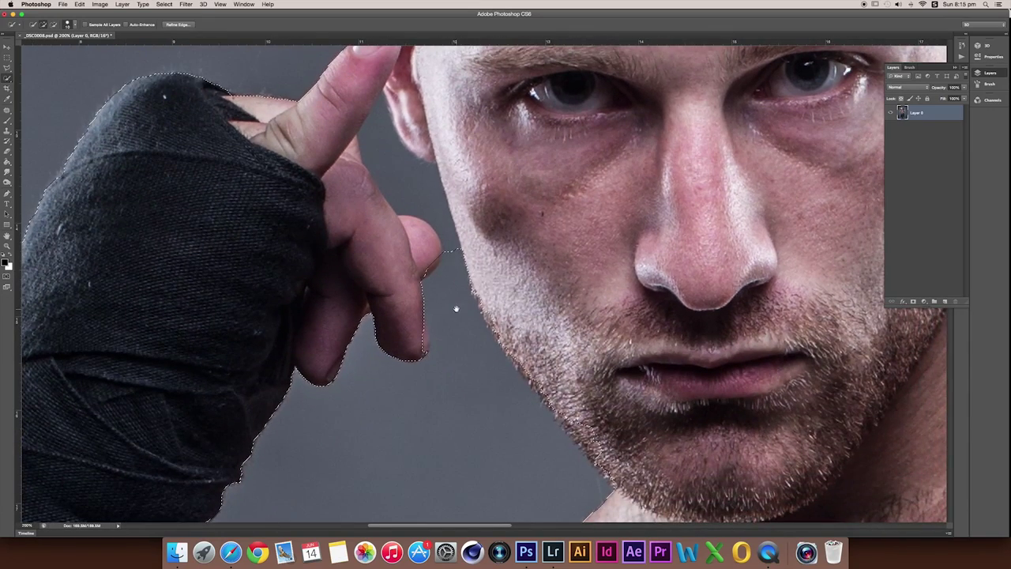
{"action": "scroll", "coordinate": [444, 286], "scroll_direction": "down", "scroll_amount": 2}
{"action": "scroll", "coordinate": [444, 286], "scroll_direction": "right", "scroll_amount": 1}
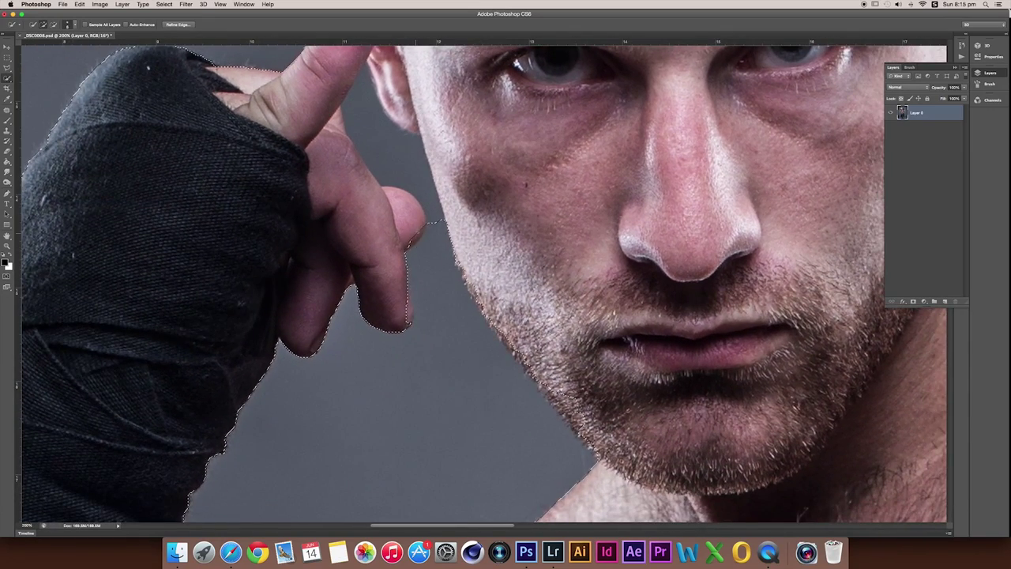
{"action": "left_click", "coordinate": [409, 242]}
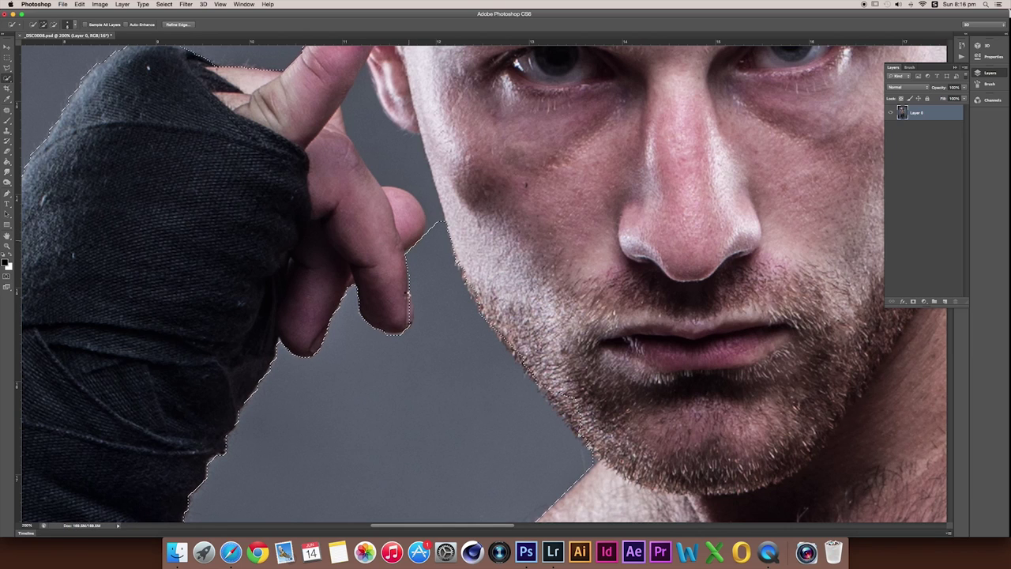
{"action": "left_click_drag", "start_coordinate": [406, 291], "coordinate": [410, 311]}
{"action": "left_click", "coordinate": [410, 315]}
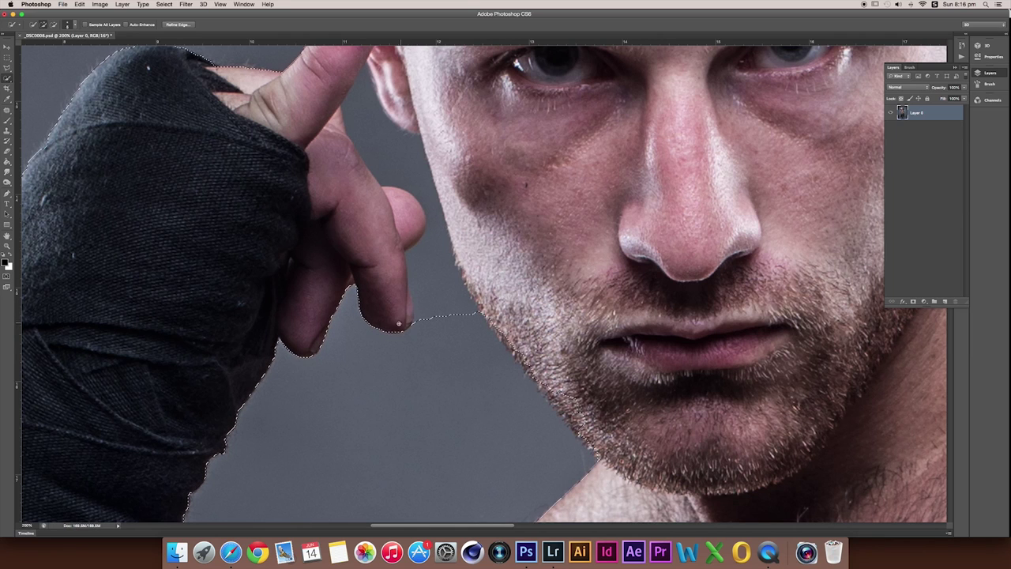
{"action": "scroll", "coordinate": [356, 229], "scroll_direction": "down", "scroll_amount": 3}
{"action": "scroll", "coordinate": [355, 229], "scroll_direction": "down", "scroll_amount": 2}
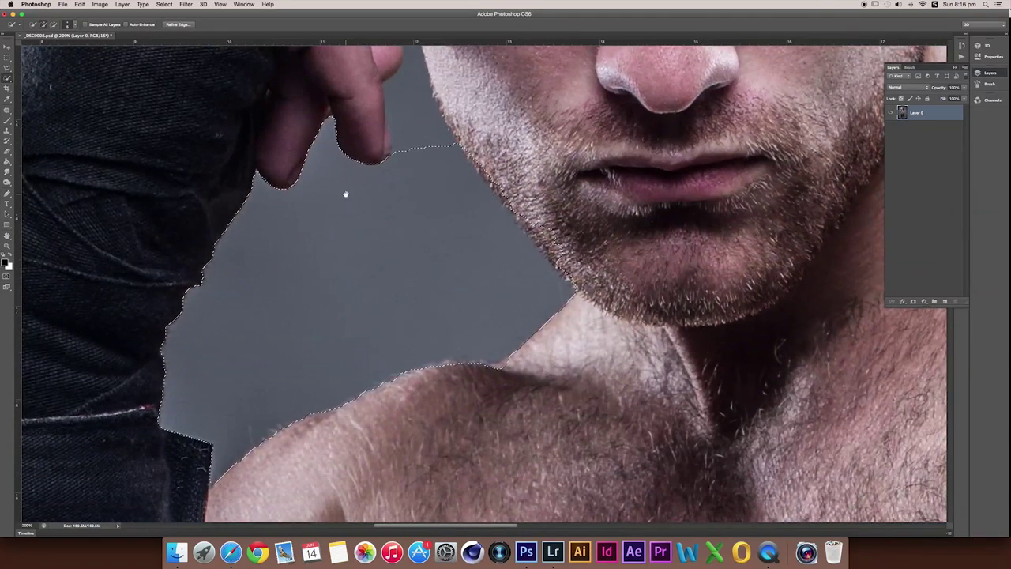
{"action": "key", "text": "ctrl+minus"}
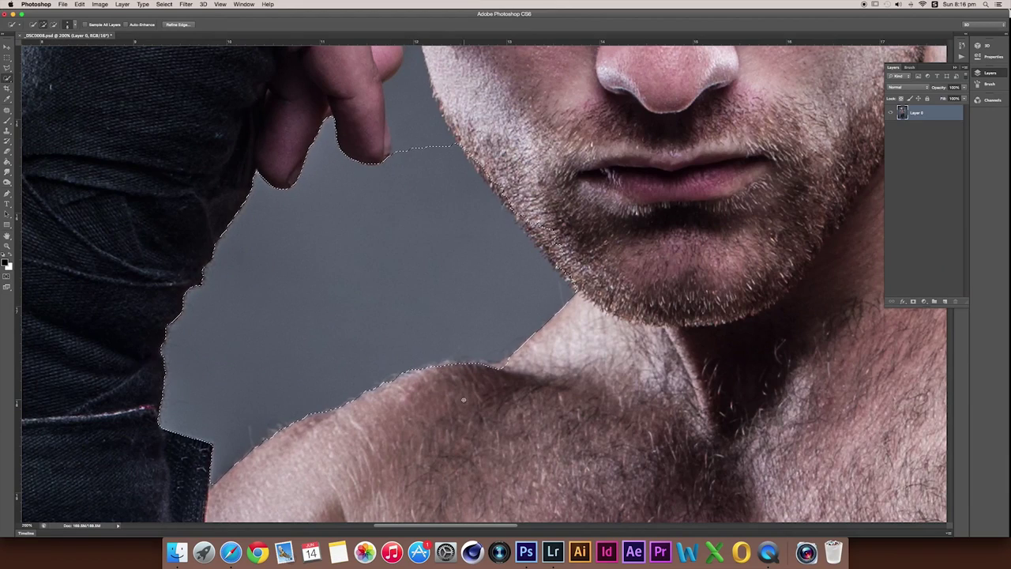
{"action": "key", "text": "ctrl+minus"}
{"action": "key", "text": "ctrl+minus"}
{"action": "key", "text": "ctrl+minus"}
{"action": "key", "text": "ctrl+minus"}
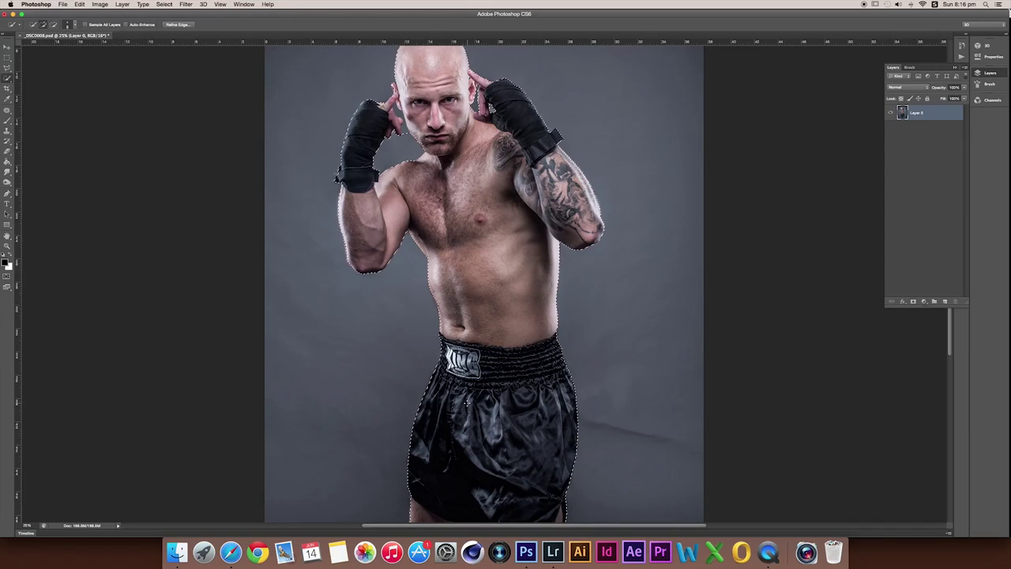
{"action": "key", "text": "ctrl+plus"}
{"action": "key", "text": "ctrl+plus"}
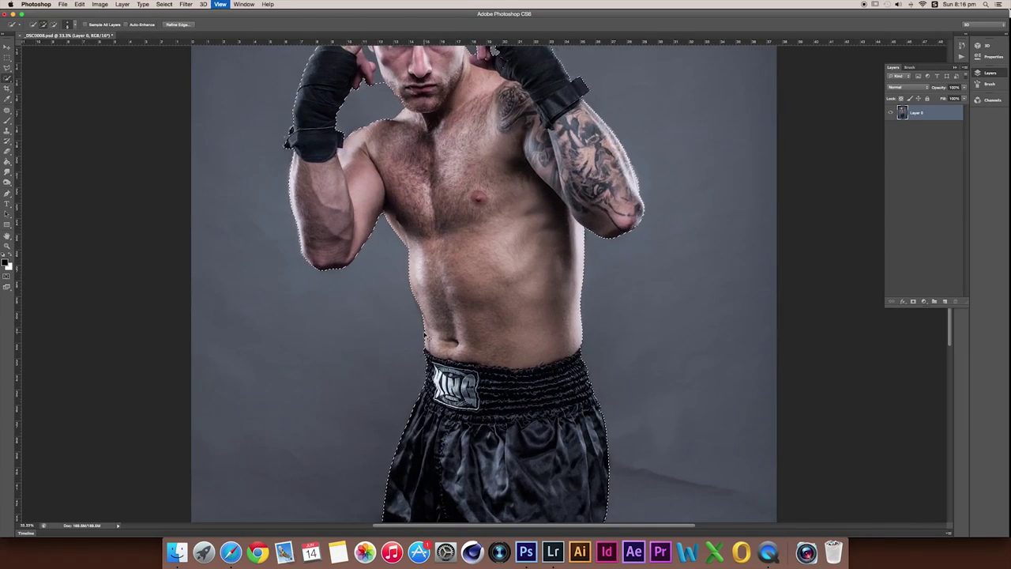
{"action": "key", "text": "ctrl+plus"}
{"action": "key", "text": "ctrl+plus"}
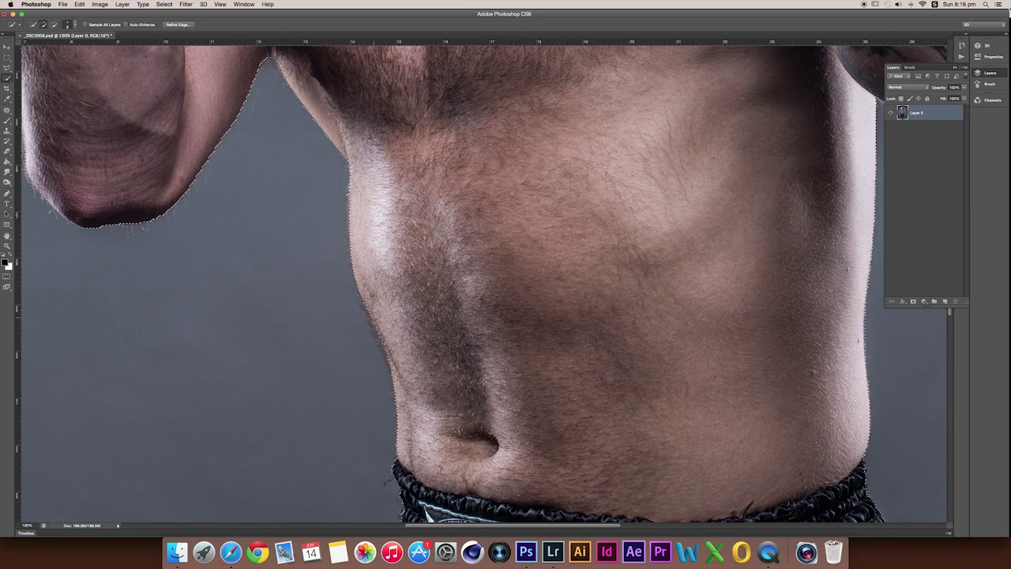
{"action": "scroll", "coordinate": [487, 350], "scroll_direction": "down", "scroll_amount": 2}
{"action": "scroll", "coordinate": [487, 348], "scroll_direction": "down", "scroll_amount": 1}
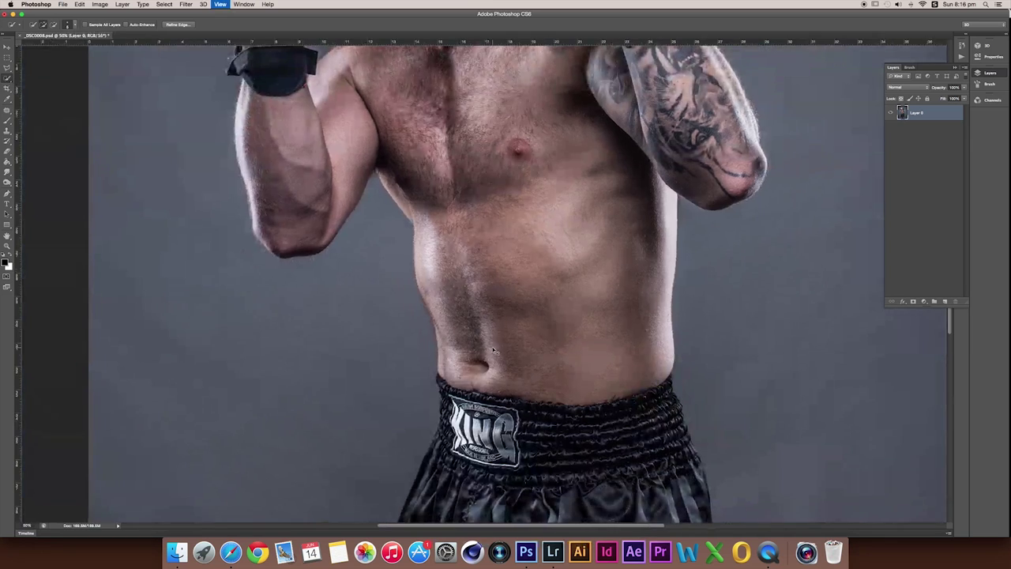
{"action": "scroll", "coordinate": [487, 344], "scroll_direction": "down", "scroll_amount": 2}
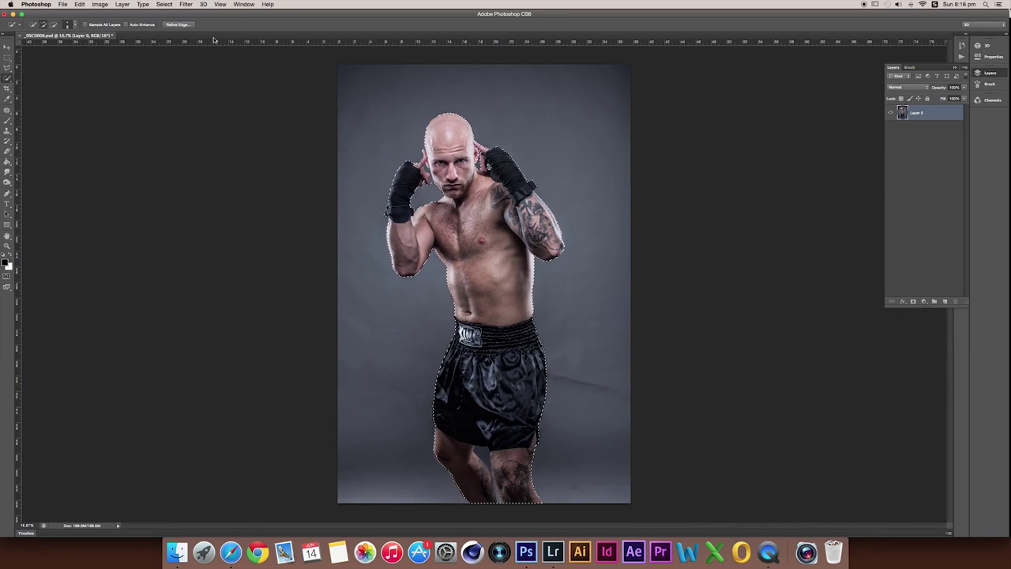
Step: In Refine Edge, brush the Refine Radius along the raised forearm to clear the grey edge
{"action": "left_click", "coordinate": [180, 26]}
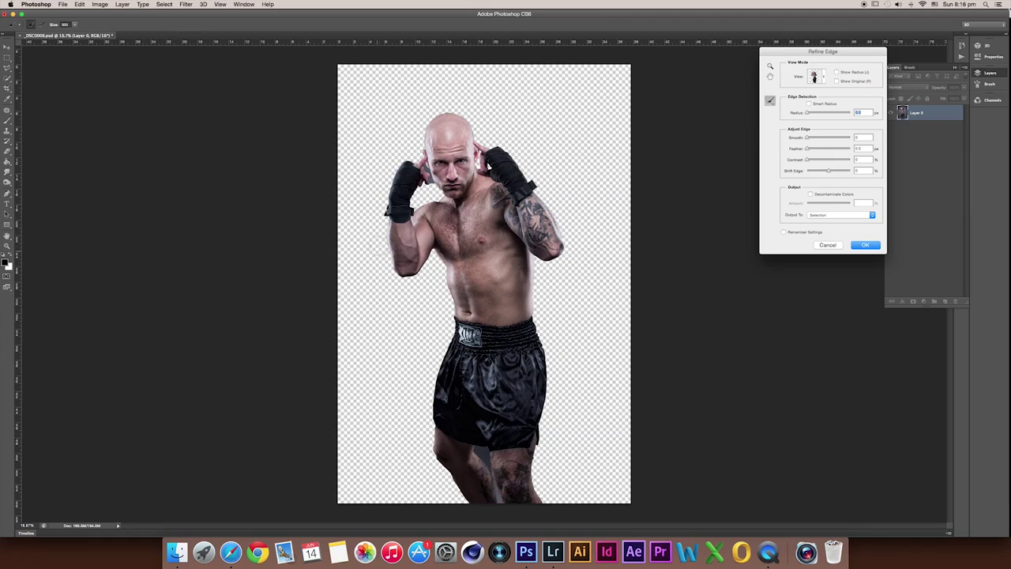
{"action": "scroll", "coordinate": [395, 233], "scroll_direction": "up", "scroll_amount": 2}
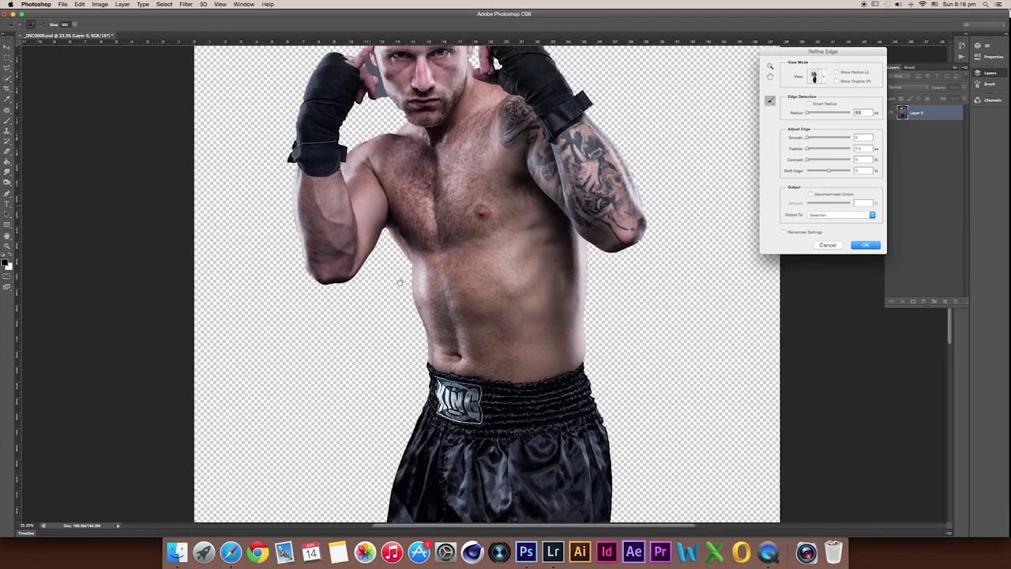
{"action": "scroll", "coordinate": [400, 283], "scroll_direction": "up", "scroll_amount": 2}
{"action": "scroll", "coordinate": [379, 260], "scroll_direction": "up", "scroll_amount": 1}
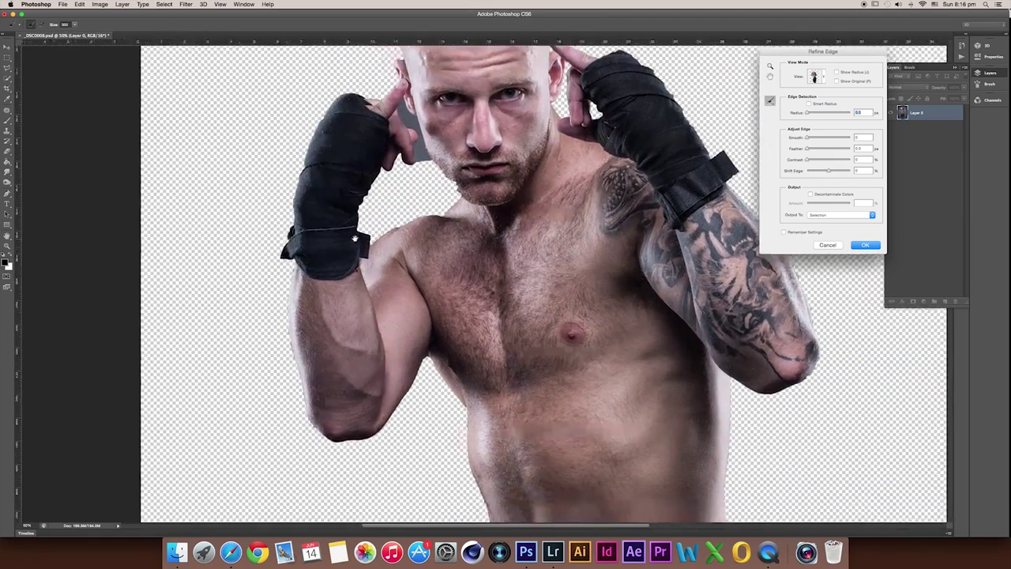
{"action": "scroll", "coordinate": [355, 237], "scroll_direction": "down", "scroll_amount": 2}
{"action": "scroll", "coordinate": [340, 268], "scroll_direction": "up", "scroll_amount": 1}
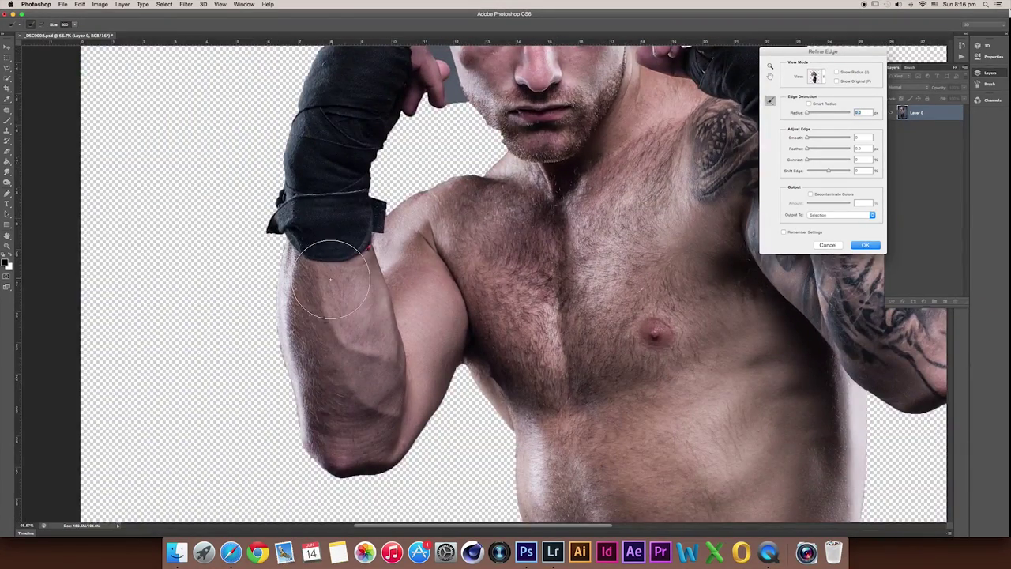
{"action": "scroll", "coordinate": [347, 252], "scroll_direction": "down", "scroll_amount": 2}
{"action": "scroll", "coordinate": [367, 229], "scroll_direction": "left", "scroll_amount": 2}
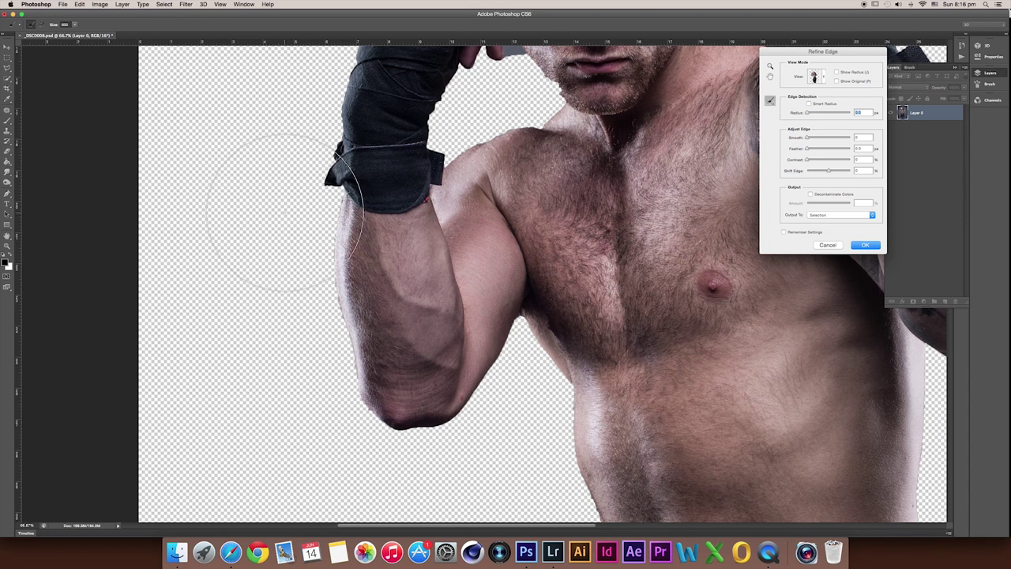
{"action": "left_click_drag", "start_coordinate": [268, 197], "coordinate": [274, 300]}
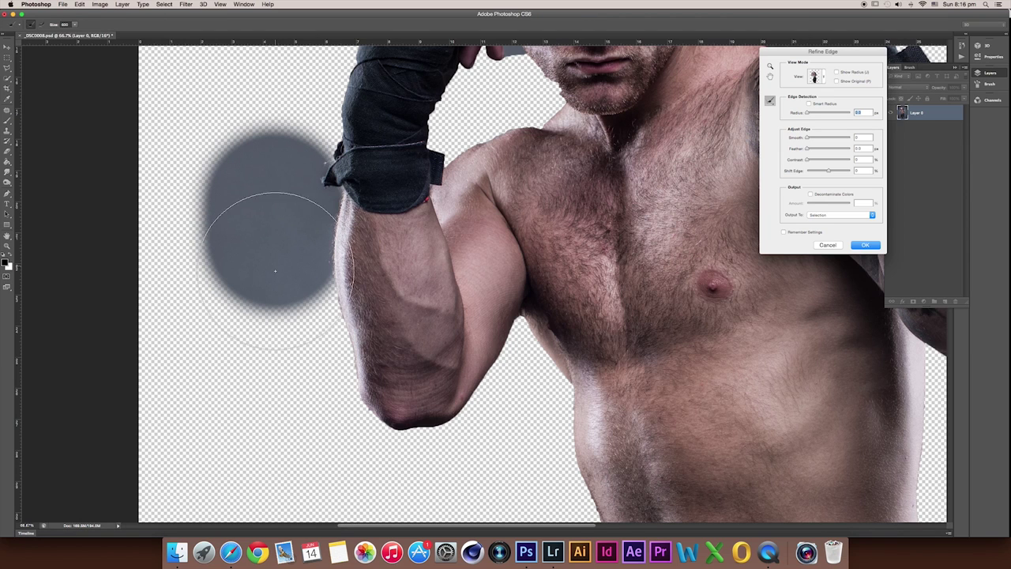
{"action": "mouse_move", "coordinate": [274, 301]}
{"action": "left_mouse_down"}
{"action": "mouse_move", "coordinate": [283, 369]}
{"action": "mouse_move", "coordinate": [310, 441]}
{"action": "mouse_move", "coordinate": [327, 438]}
{"action": "left_mouse_up"}
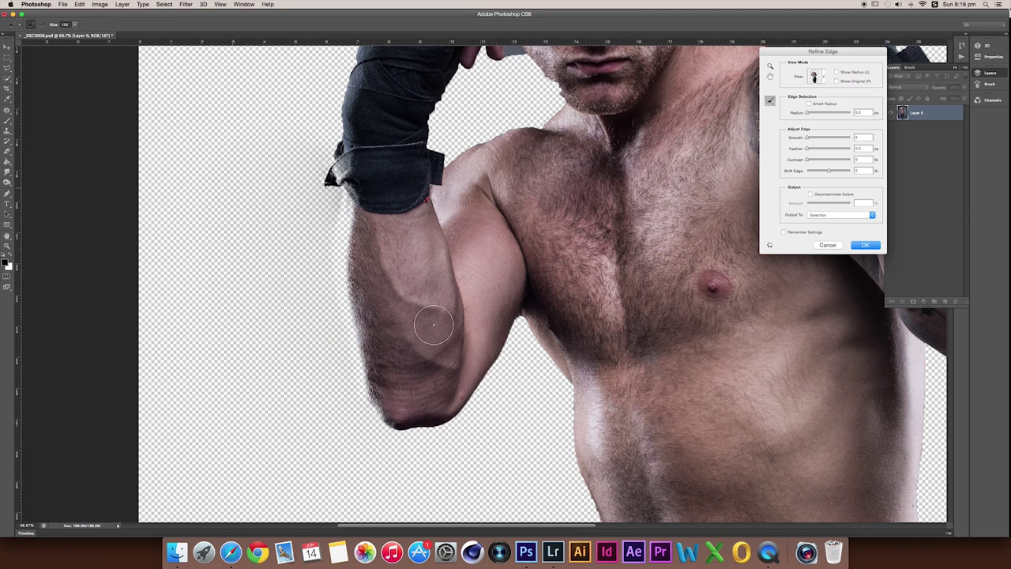
Step: With Smart Radius on, brush away the grey gap between the raised hand, jaw and neck
{"action": "scroll", "coordinate": [438, 305], "scroll_direction": "down", "scroll_amount": 5}
{"action": "scroll", "coordinate": [474, 276], "scroll_direction": "right", "scroll_amount": 4}
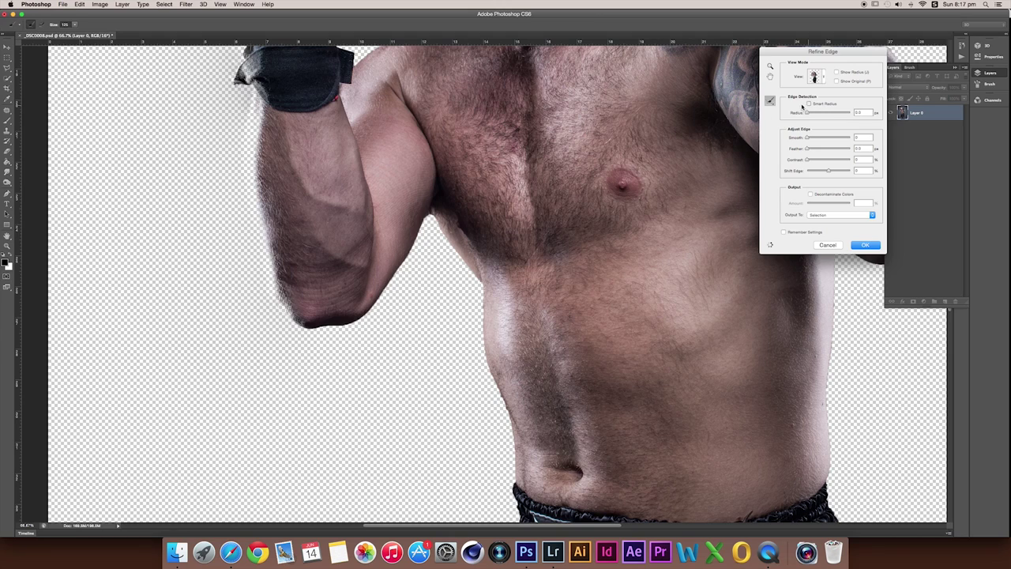
{"action": "scroll", "coordinate": [495, 378], "scroll_direction": "up", "scroll_amount": 5}
{"action": "scroll", "coordinate": [496, 378], "scroll_direction": "left", "scroll_amount": 2}
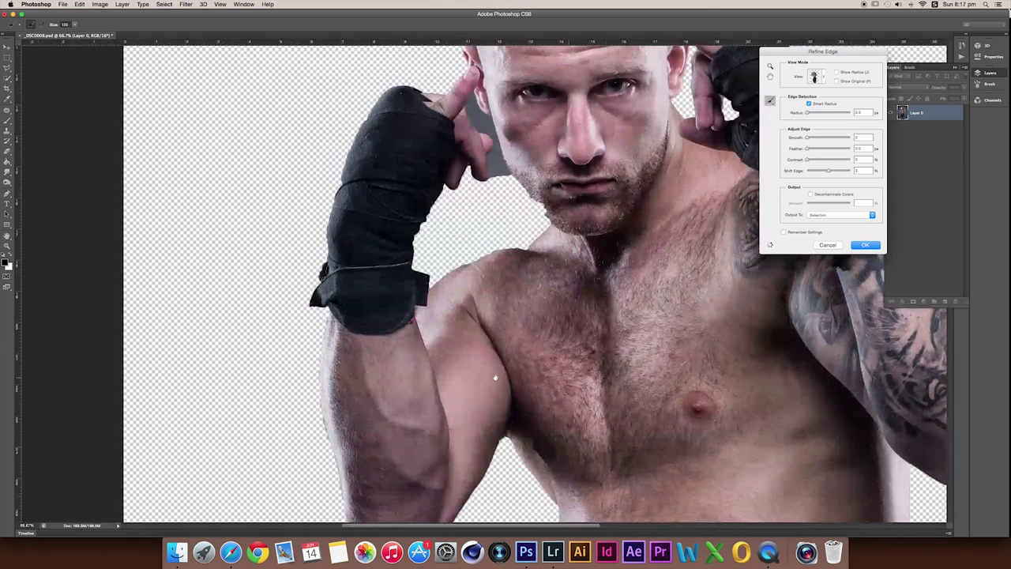
{"action": "scroll", "coordinate": [374, 262], "scroll_direction": "up", "scroll_amount": 2}
{"action": "scroll", "coordinate": [387, 268], "scroll_direction": "up", "scroll_amount": 3}
{"action": "scroll", "coordinate": [387, 269], "scroll_direction": "right", "scroll_amount": 2}
{"action": "scroll", "coordinate": [406, 252], "scroll_direction": "down", "scroll_amount": 2}
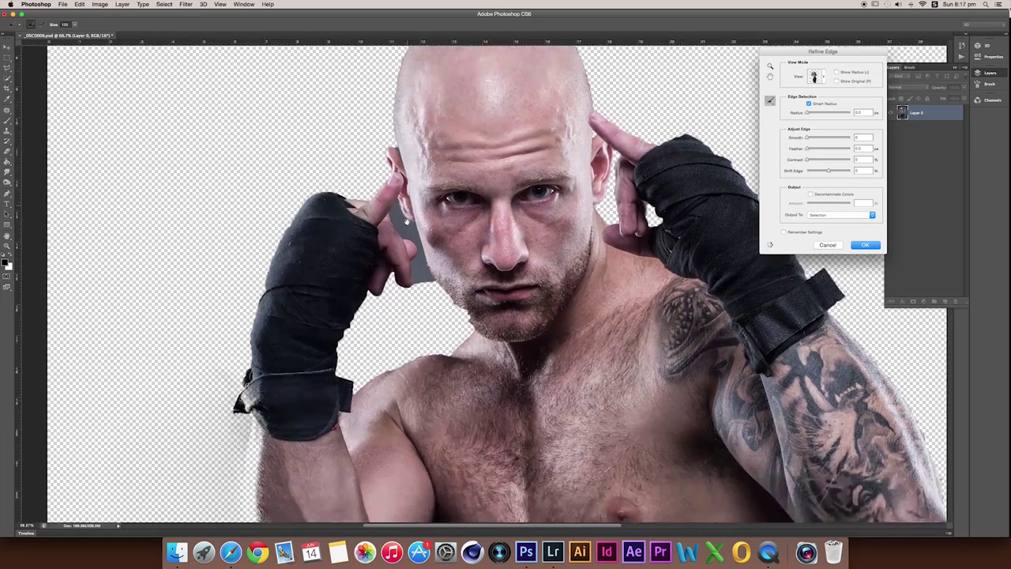
{"action": "scroll", "coordinate": [463, 371], "scroll_direction": "up", "scroll_amount": 1}
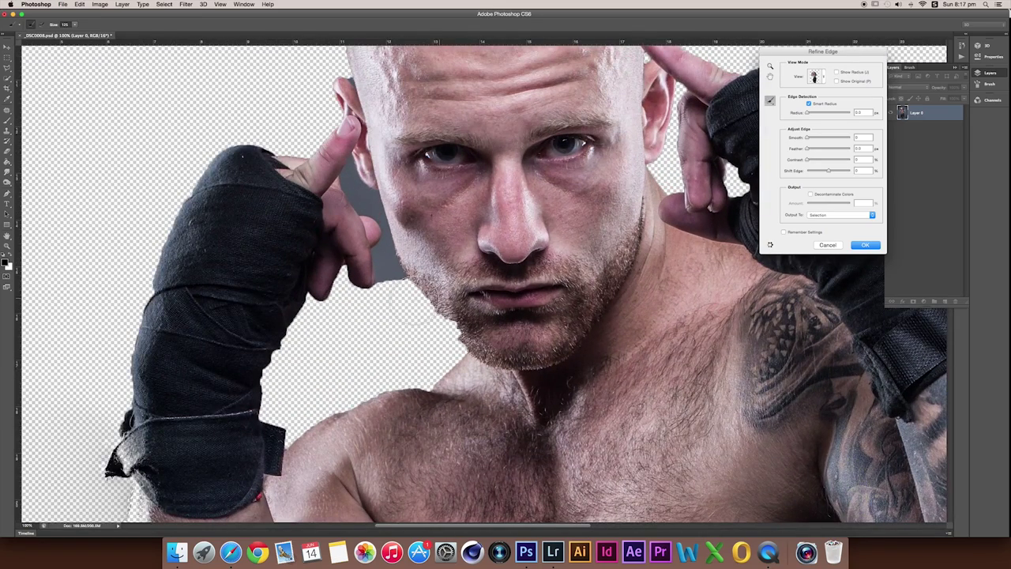
{"action": "mouse_move", "coordinate": [419, 320]}
{"action": "left_mouse_down"}
{"action": "mouse_move", "coordinate": [388, 359]}
{"action": "mouse_move", "coordinate": [403, 278]}
{"action": "left_mouse_up"}
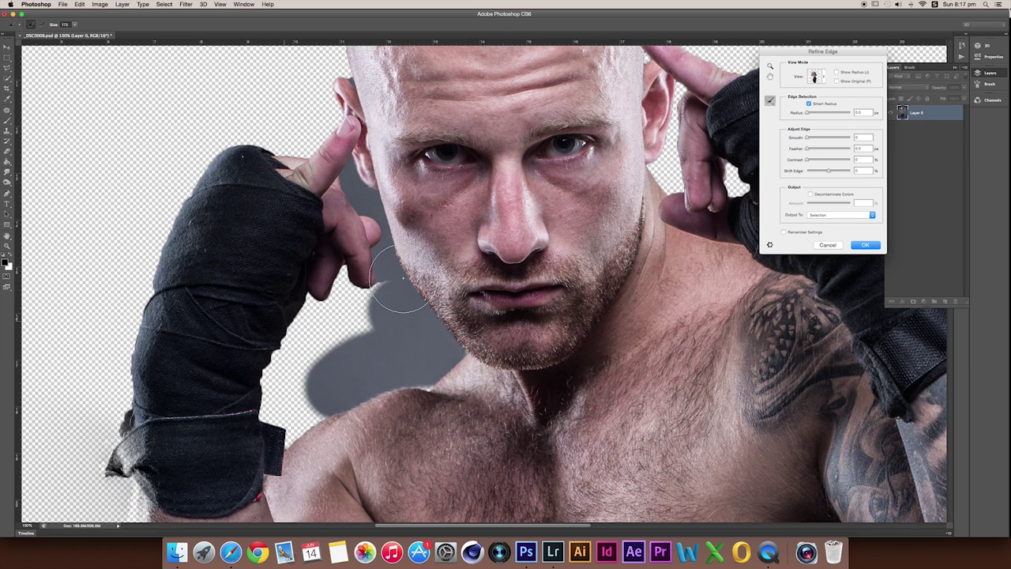
{"action": "left_click_drag", "start_coordinate": [402, 278], "coordinate": [409, 304]}
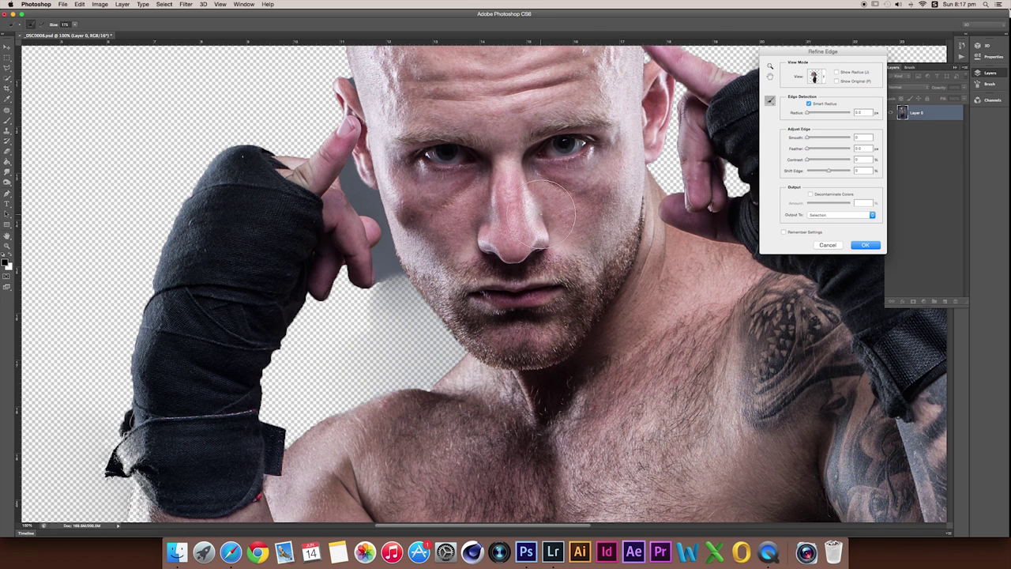
{"action": "scroll", "coordinate": [482, 182], "scroll_direction": "up", "scroll_amount": 5}
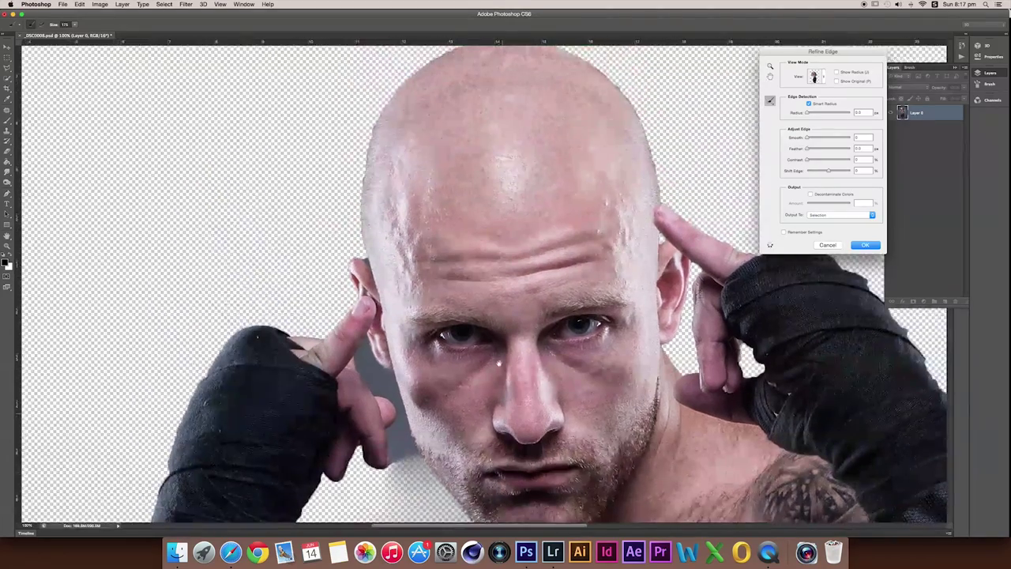
{"action": "scroll", "coordinate": [499, 363], "scroll_direction": "up", "scroll_amount": 2}
Step: Enlarge the Refine Radius brush to 400 and paint out grey beside the head and above the scalp
{"action": "key", "text": "bracketright"}
{"action": "key", "text": "bracketright"}
{"action": "key", "text": "bracketright"}
{"action": "key", "text": "bracketright"}
{"action": "key", "text": "bracketright"}
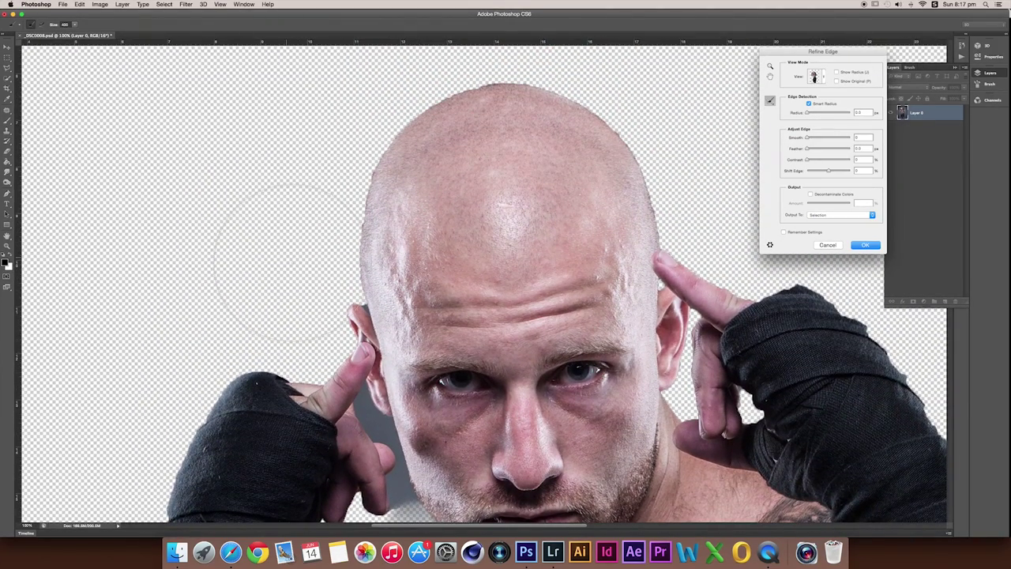
{"action": "mouse_move", "coordinate": [288, 261]}
{"action": "left_mouse_down"}
{"action": "mouse_move", "coordinate": [304, 162]}
{"action": "mouse_move", "coordinate": [334, 101]}
{"action": "left_mouse_up"}
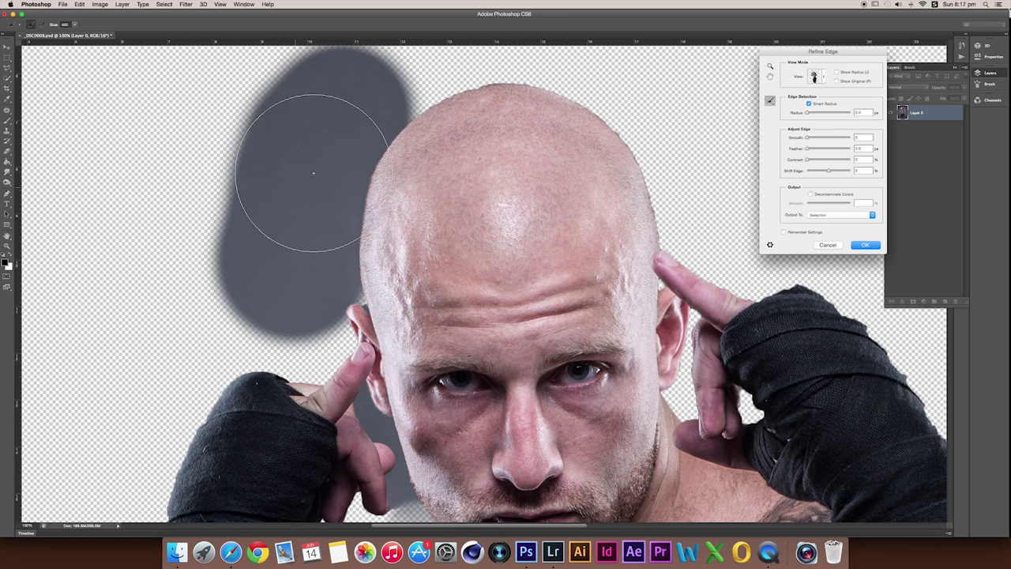
{"action": "left_click_drag", "start_coordinate": [295, 187], "coordinate": [307, 155]}
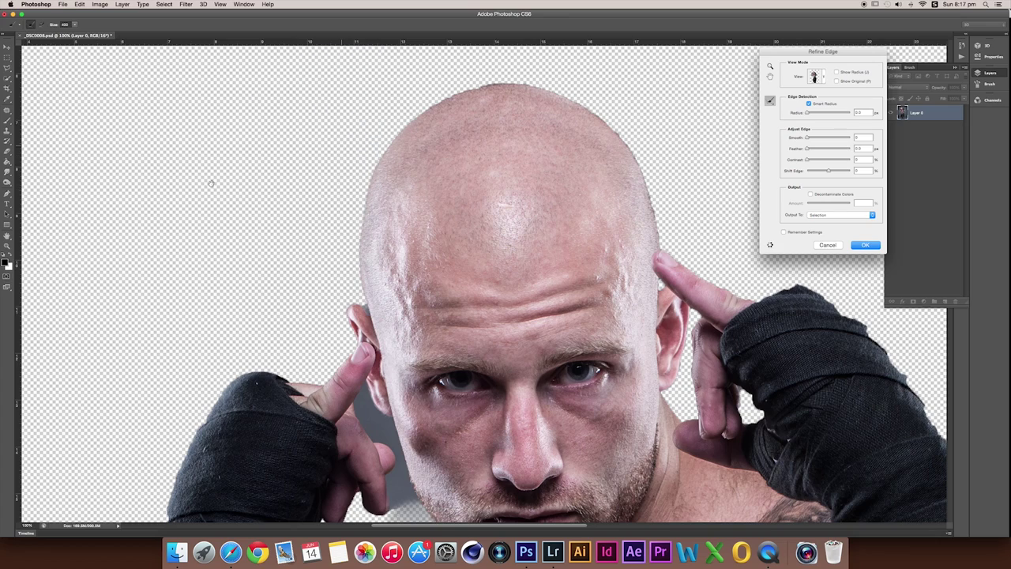
{"action": "scroll", "coordinate": [198, 202], "scroll_direction": "up", "scroll_amount": 3}
{"action": "scroll", "coordinate": [284, 182], "scroll_direction": "up", "scroll_amount": 4}
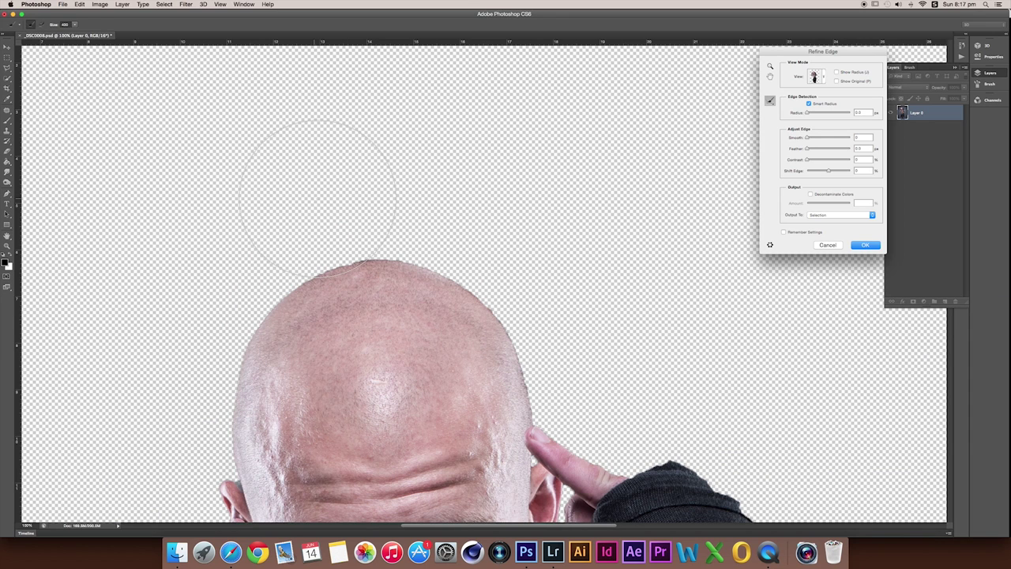
{"action": "mouse_move", "coordinate": [320, 197]}
{"action": "left_mouse_down"}
{"action": "mouse_move", "coordinate": [522, 245]}
{"action": "mouse_move", "coordinate": [592, 350]}
{"action": "mouse_move", "coordinate": [586, 229]}
{"action": "left_mouse_up"}
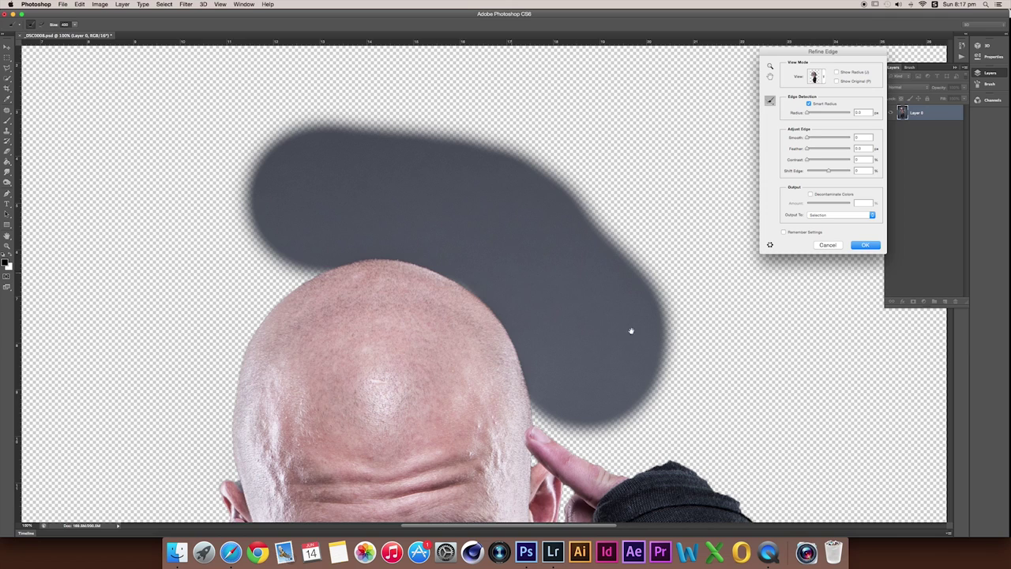
Step: Paint Refine Radius around the raised wrapped hand to clear the grey backdrop there
{"action": "mouse_move", "coordinate": [561, 335]}
{"action": "left_mouse_down"}
{"action": "mouse_move", "coordinate": [555, 262]}
{"action": "mouse_move", "coordinate": [530, 201]}
{"action": "left_mouse_up"}
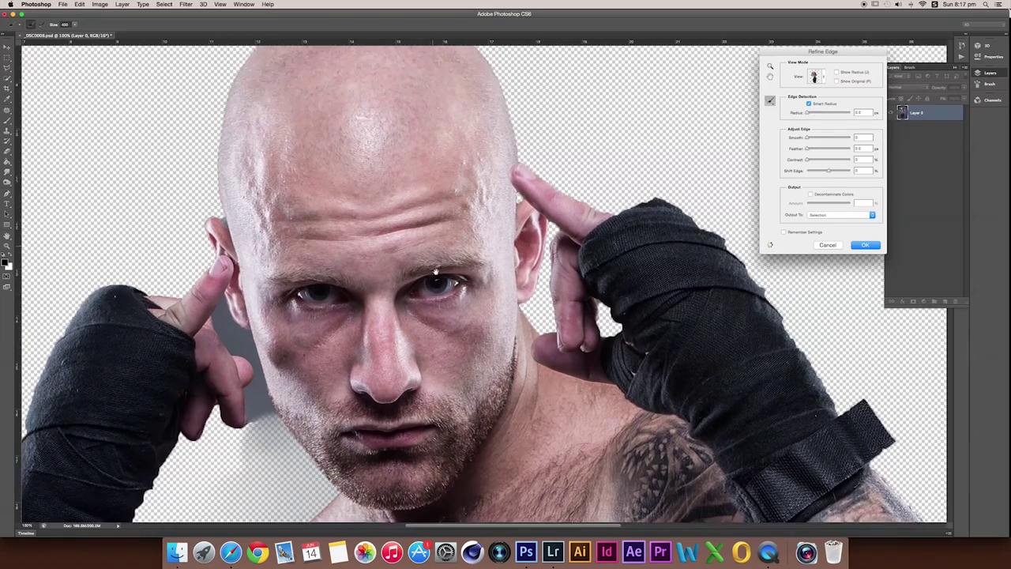
{"action": "left_click_drag", "start_coordinate": [435, 271], "coordinate": [573, 251]}
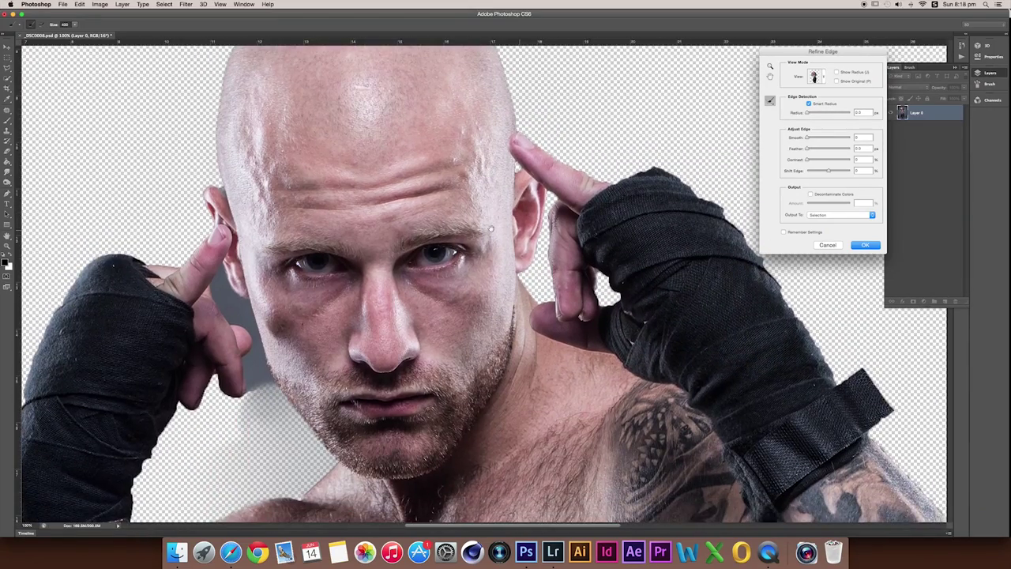
{"action": "scroll", "coordinate": [492, 228], "scroll_direction": "right", "scroll_amount": 5}
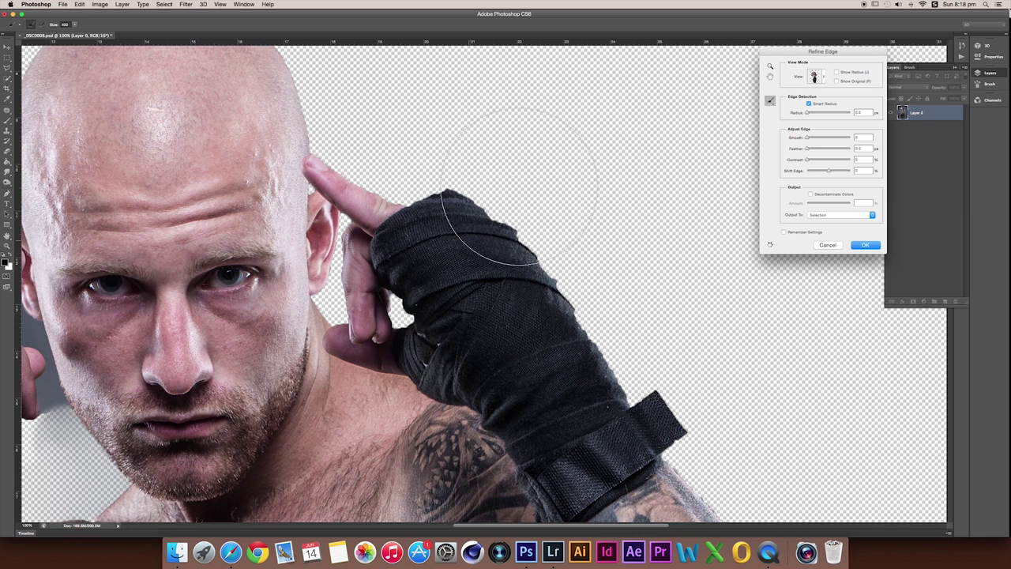
{"action": "mouse_move", "coordinate": [500, 146]}
{"action": "left_mouse_down"}
{"action": "mouse_move", "coordinate": [571, 203]}
{"action": "mouse_move", "coordinate": [663, 316]}
{"action": "mouse_move", "coordinate": [654, 339]}
{"action": "left_mouse_up"}
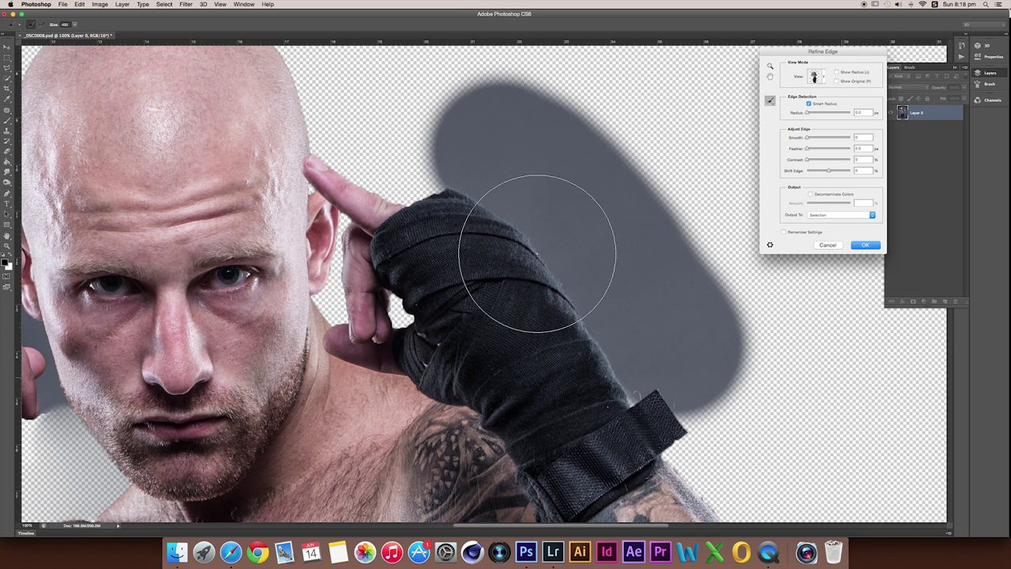
{"action": "left_click_drag", "start_coordinate": [537, 252], "coordinate": [519, 248]}
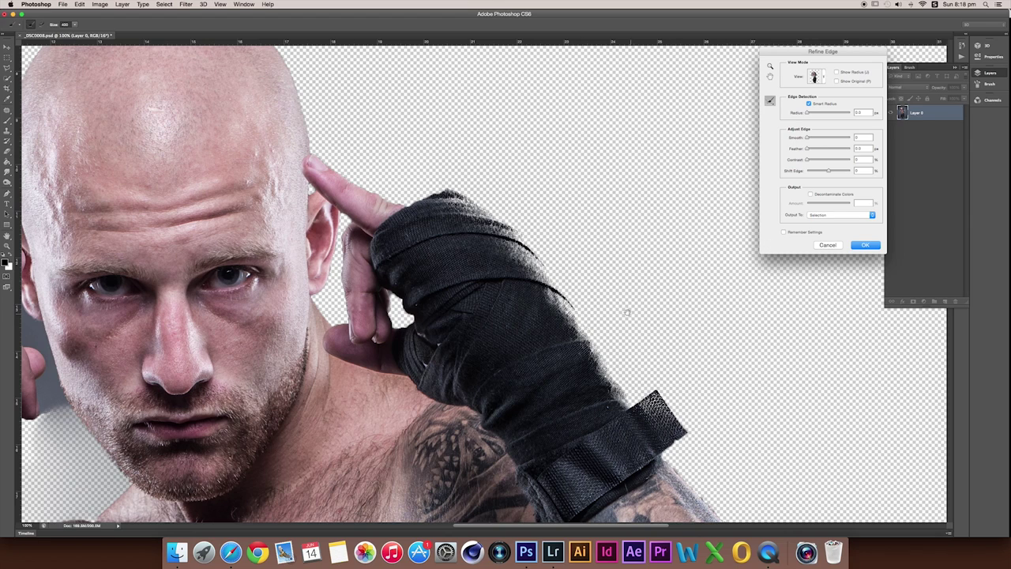
{"action": "left_click_drag", "start_coordinate": [625, 309], "coordinate": [493, 183]}
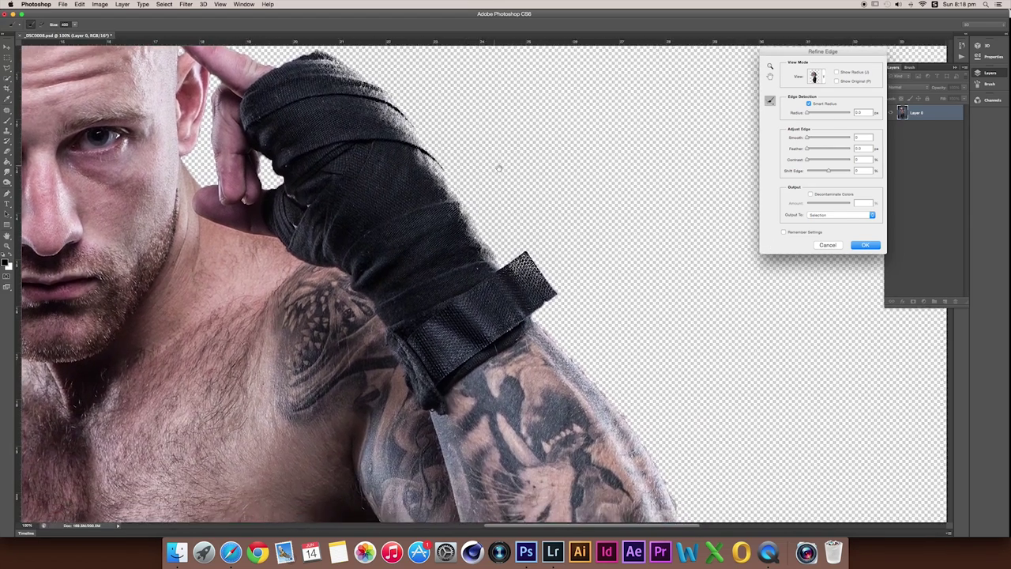
Step: Paint Refine Radius along the right hip and both thigh edges down to the image bottom
{"action": "key", "text": "super+minus"}
{"action": "key", "text": "super+minus"}
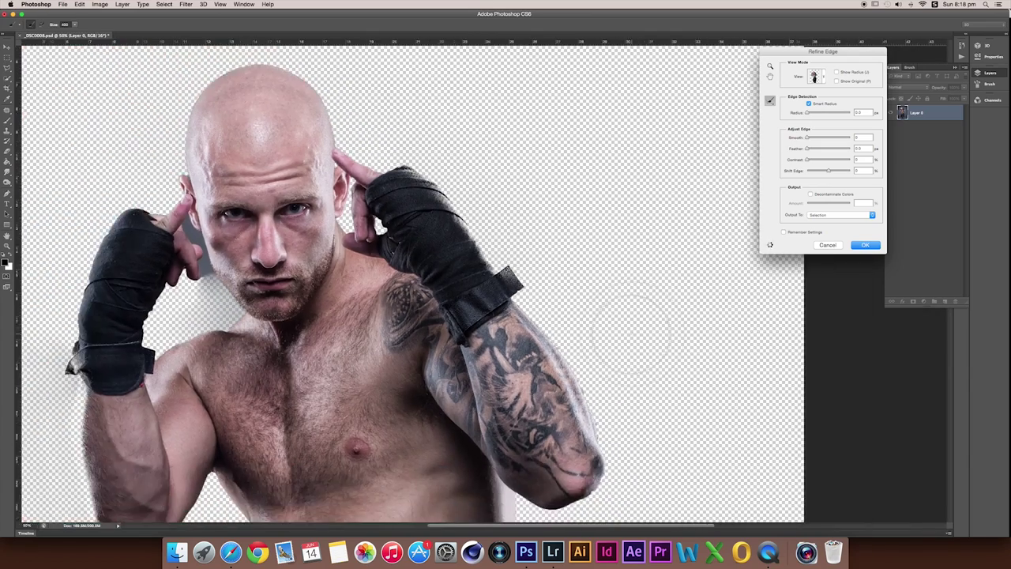
{"action": "key", "text": "super+minus"}
{"action": "key", "text": "super+minus"}
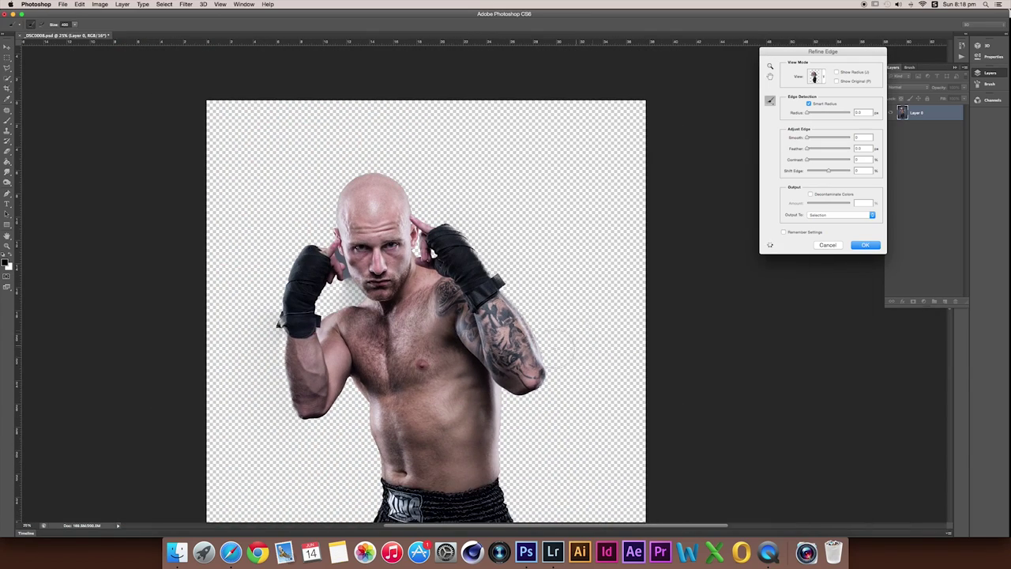
{"action": "key", "text": "super+equal"}
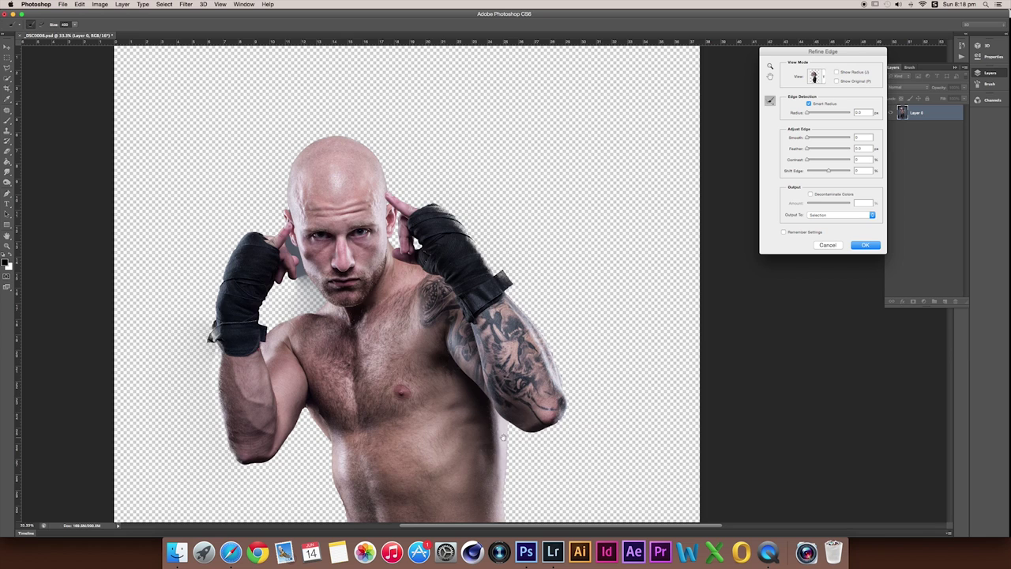
{"action": "left_click_drag", "start_coordinate": [504, 437], "coordinate": [495, 221]}
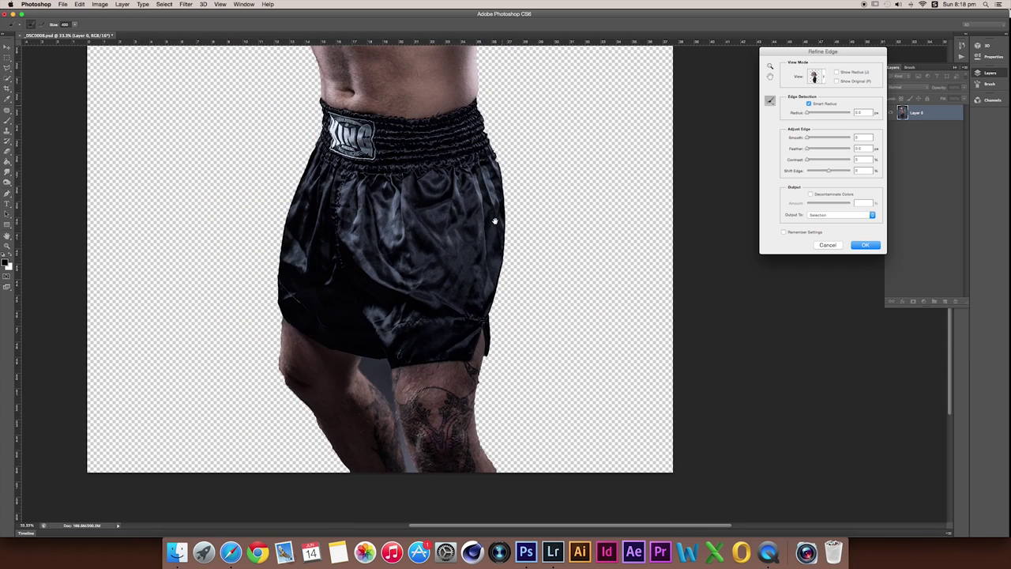
{"action": "left_click_drag", "start_coordinate": [508, 106], "coordinate": [534, 164]}
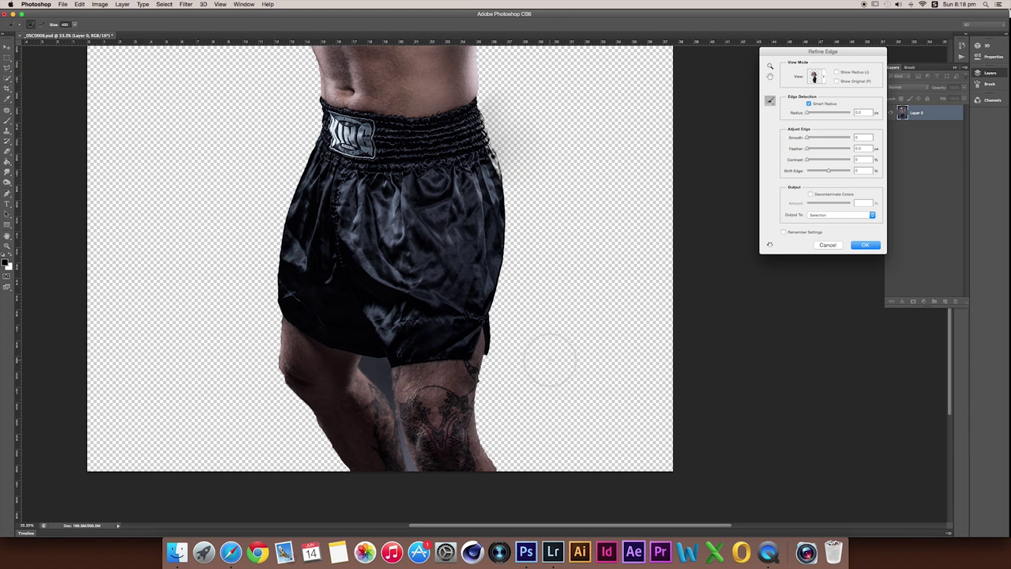
{"action": "left_click_drag", "start_coordinate": [247, 212], "coordinate": [280, 198]}
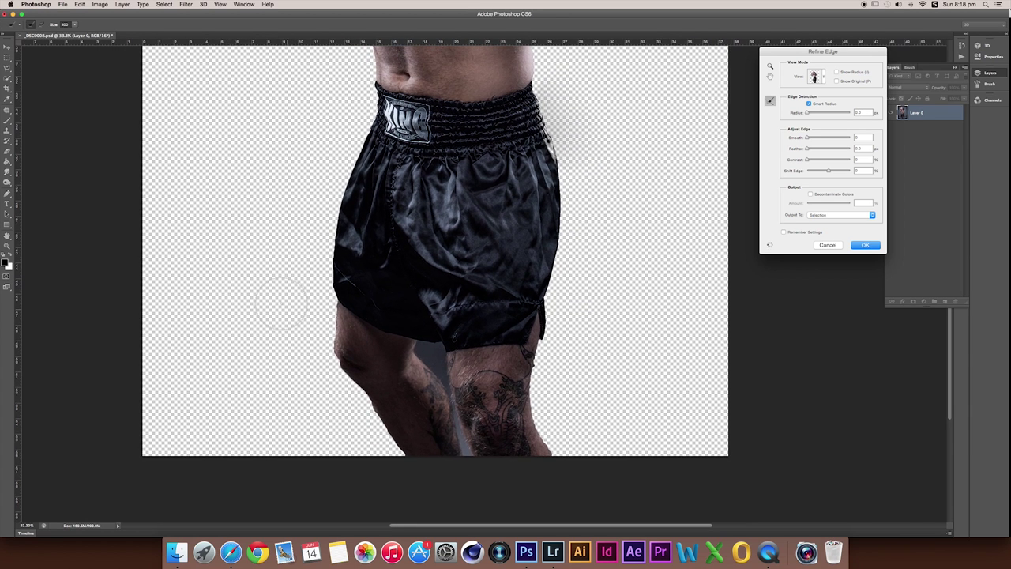
{"action": "mouse_move", "coordinate": [312, 306]}
{"action": "left_mouse_down"}
{"action": "mouse_move", "coordinate": [315, 364]}
{"action": "mouse_move", "coordinate": [331, 393]}
{"action": "left_mouse_up"}
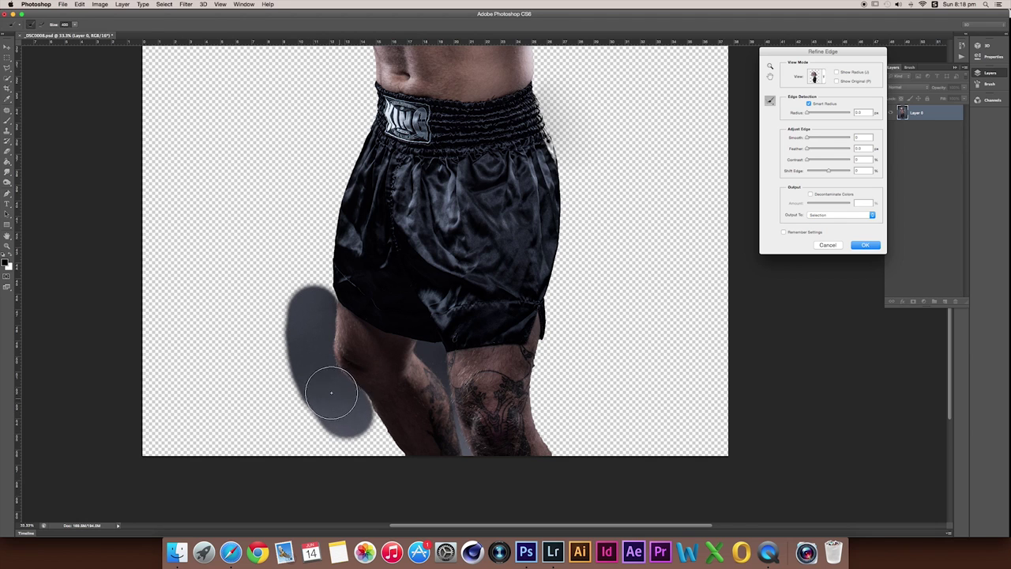
{"action": "left_click_drag", "start_coordinate": [331, 393], "coordinate": [370, 457]}
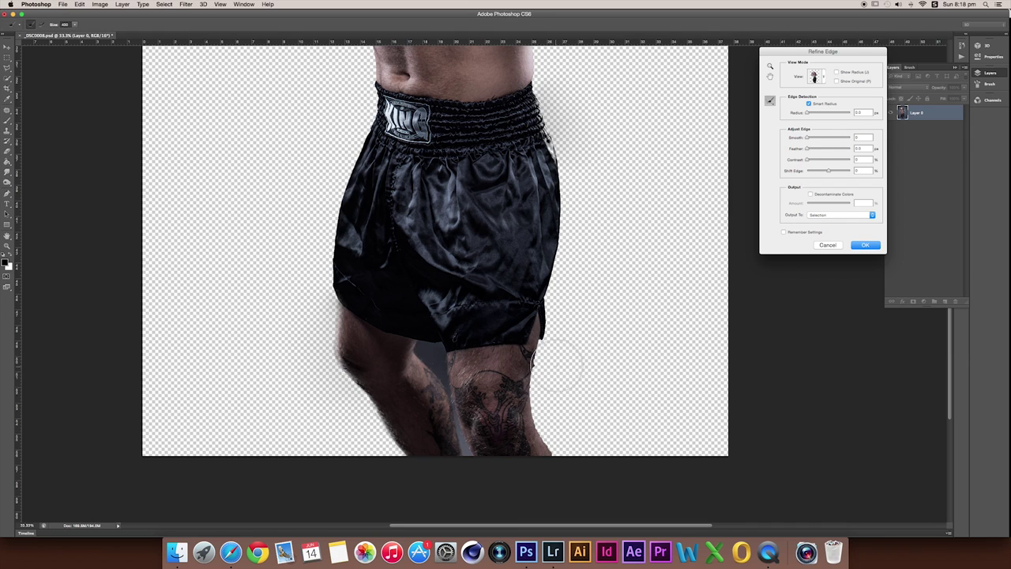
{"action": "mouse_move", "coordinate": [558, 347]}
{"action": "left_mouse_down"}
{"action": "mouse_move", "coordinate": [563, 419]}
{"action": "mouse_move", "coordinate": [589, 452]}
{"action": "left_mouse_up"}
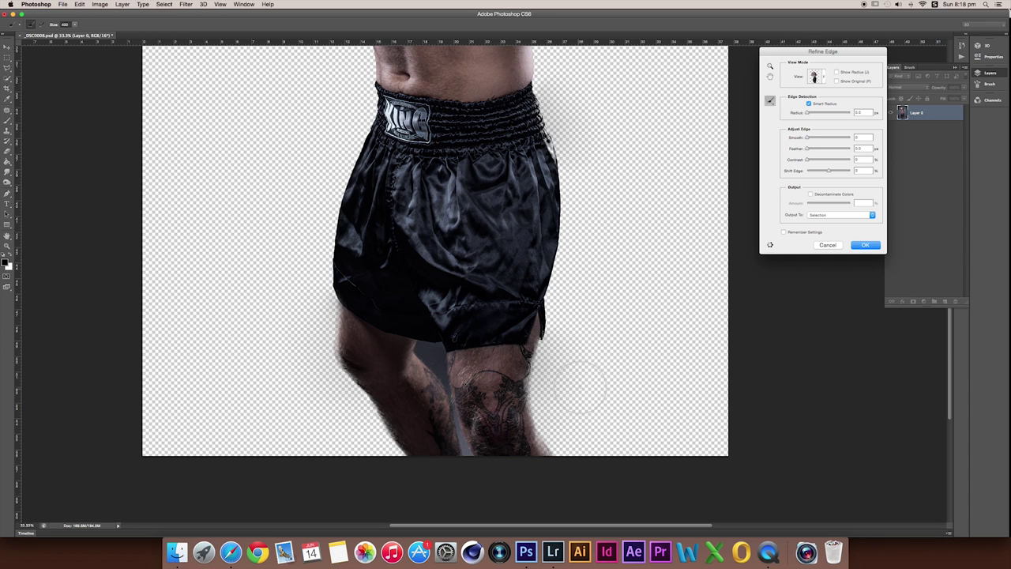
Step: Check the edges in the On Black view, then output the Refine Edge result as a selection
{"action": "scroll", "coordinate": [506, 332], "scroll_direction": "up", "scroll_amount": 10}
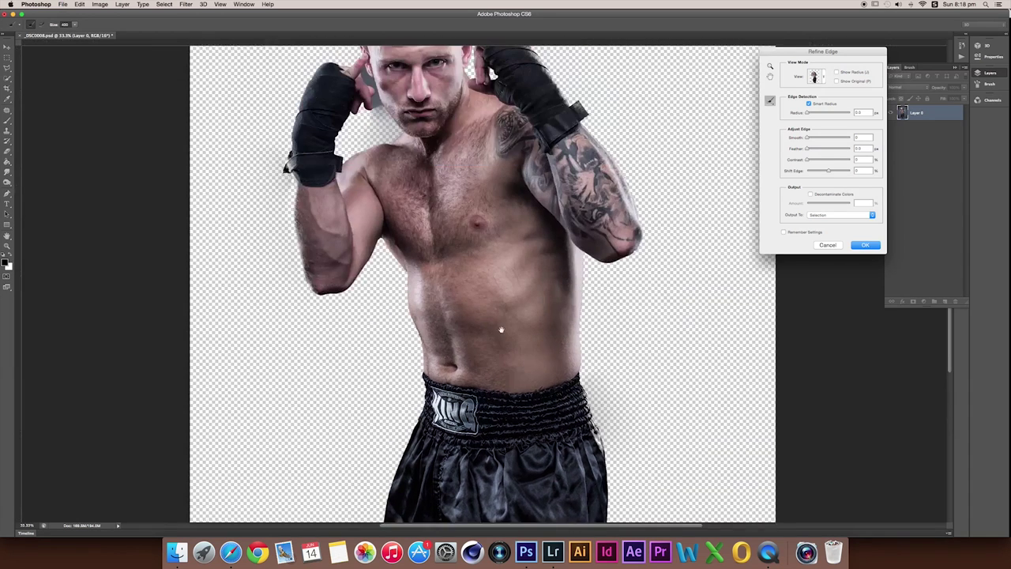
{"action": "scroll", "coordinate": [492, 341], "scroll_direction": "down", "scroll_amount": 10}
{"action": "scroll", "coordinate": [506, 300], "scroll_direction": "down", "scroll_amount": 1}
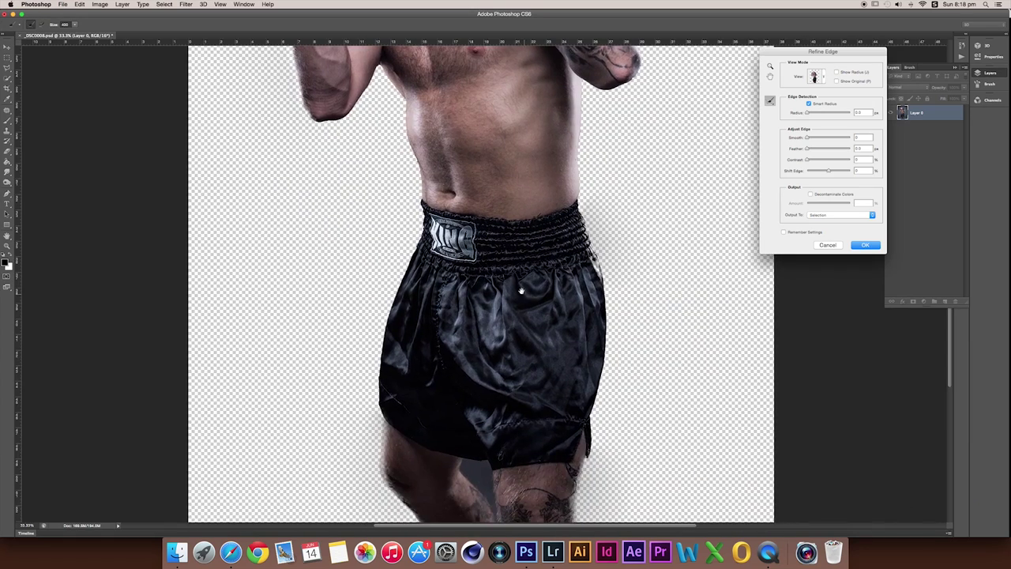
{"action": "scroll", "coordinate": [512, 253], "scroll_direction": "down", "scroll_amount": 3}
{"action": "scroll", "coordinate": [512, 253], "scroll_direction": "up", "scroll_amount": 5}
{"action": "scroll", "coordinate": [553, 221], "scroll_direction": "up", "scroll_amount": 2}
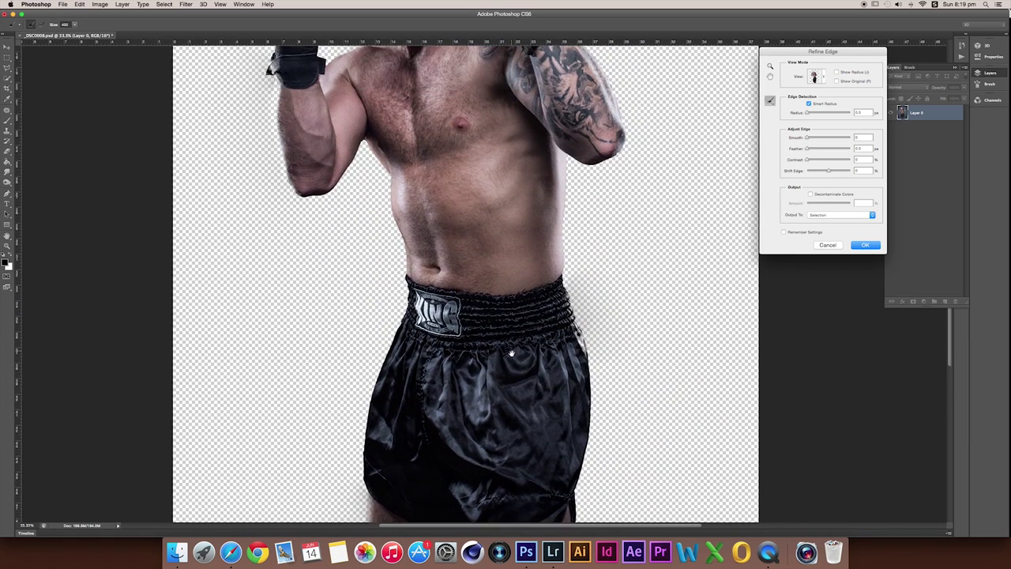
{"action": "scroll", "coordinate": [682, 161], "scroll_direction": "up", "scroll_amount": 2}
{"action": "left_click", "coordinate": [821, 76]}
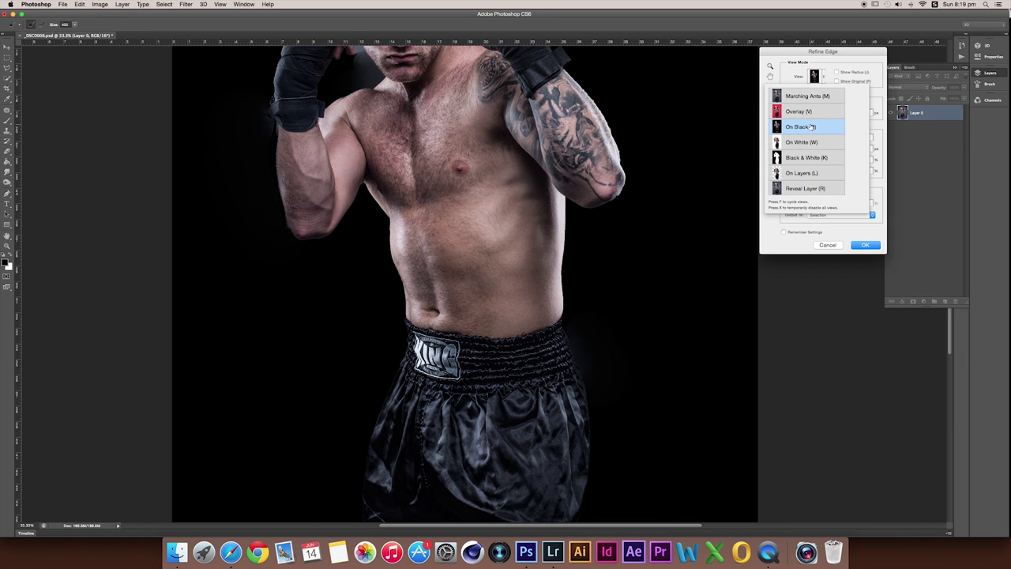
{"action": "scroll", "coordinate": [611, 174], "scroll_direction": "up", "scroll_amount": 1}
{"action": "scroll", "coordinate": [611, 174], "scroll_direction": "up", "scroll_amount": 4}
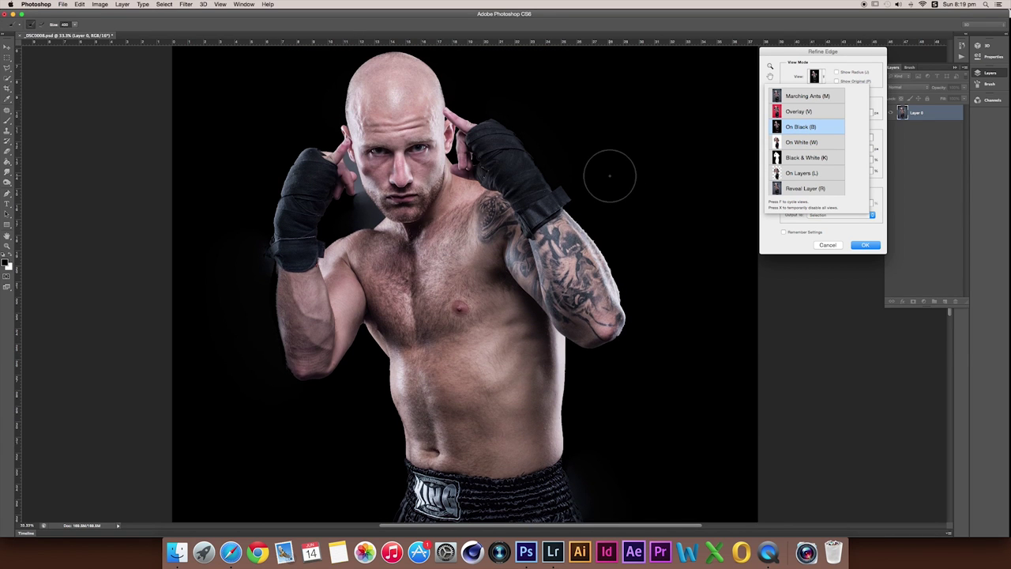
{"action": "scroll", "coordinate": [609, 175], "scroll_direction": "up", "scroll_amount": 3}
{"action": "left_click", "coordinate": [872, 100]}
{"action": "left_click", "coordinate": [865, 245]}
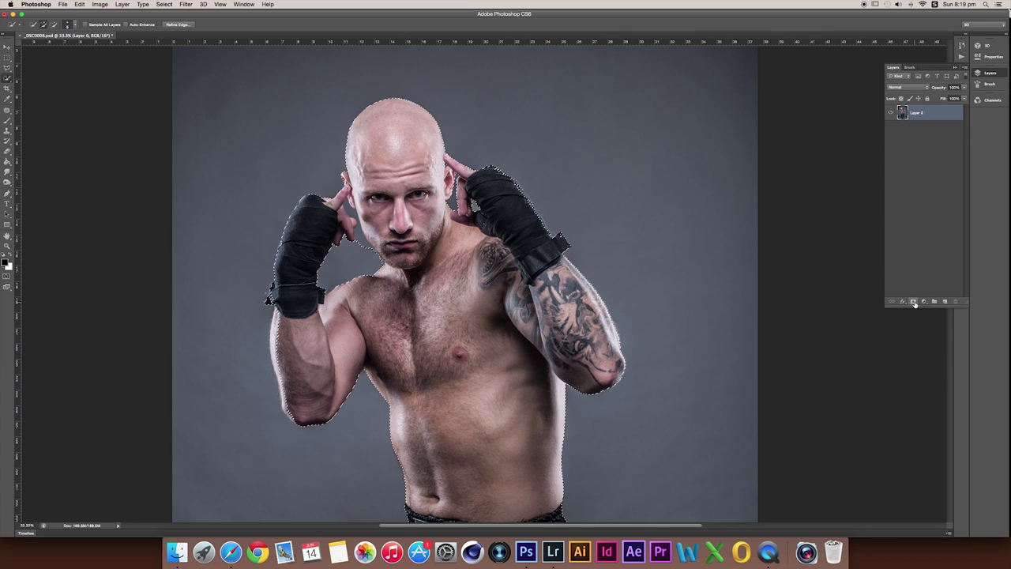
{"action": "left_click", "coordinate": [915, 301]}
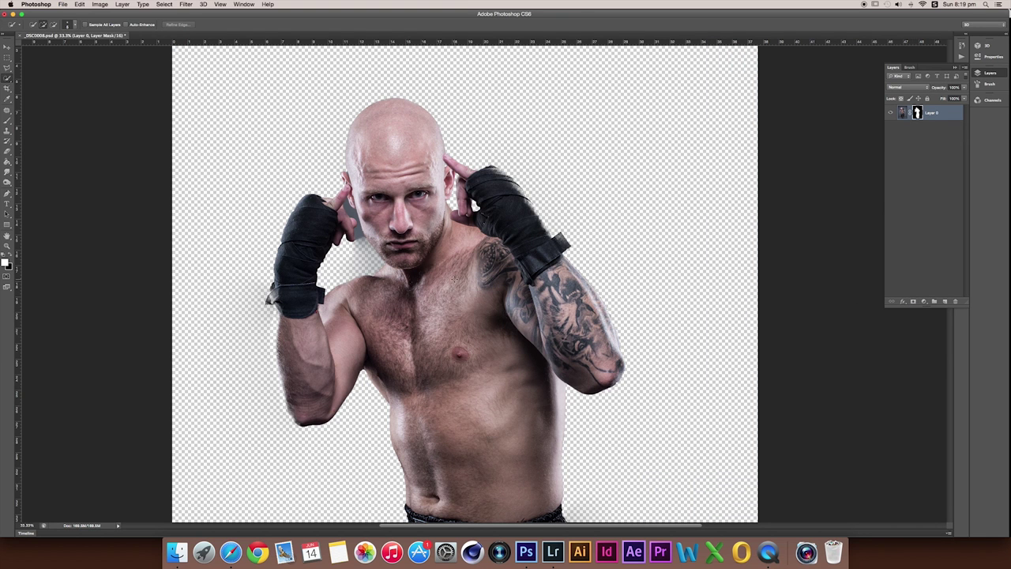
{"action": "key", "text": "super+minus"}
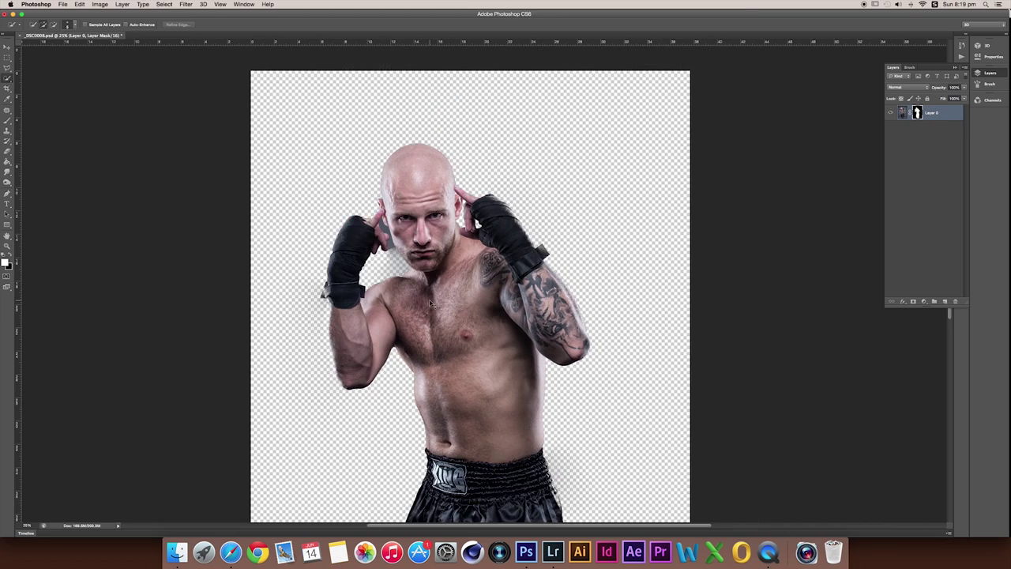
{"action": "key", "text": "super+minus"}
{"action": "key", "text": "super+plus"}
{"action": "key", "text": "super+plus"}
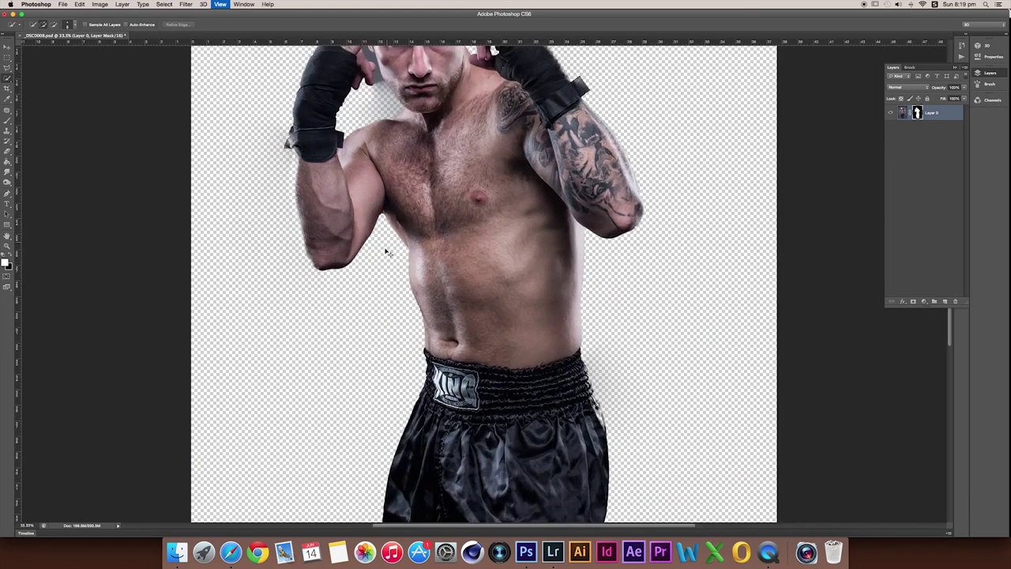
{"action": "key", "text": "super+plus"}
{"action": "key", "text": "super+plus"}
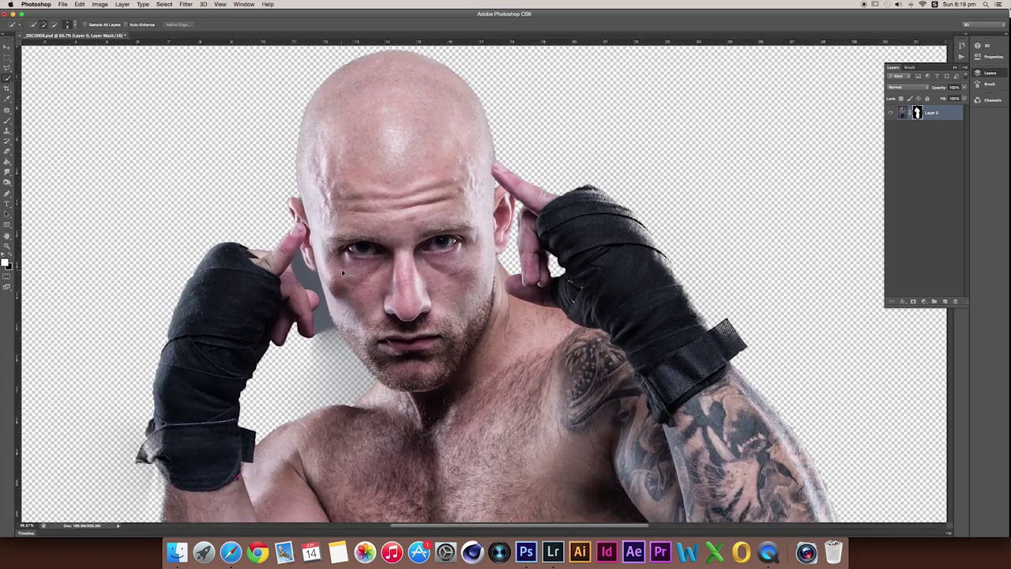
{"action": "key", "text": "super+plus"}
{"action": "left_click_drag", "start_coordinate": [233, 280], "coordinate": [495, 251]}
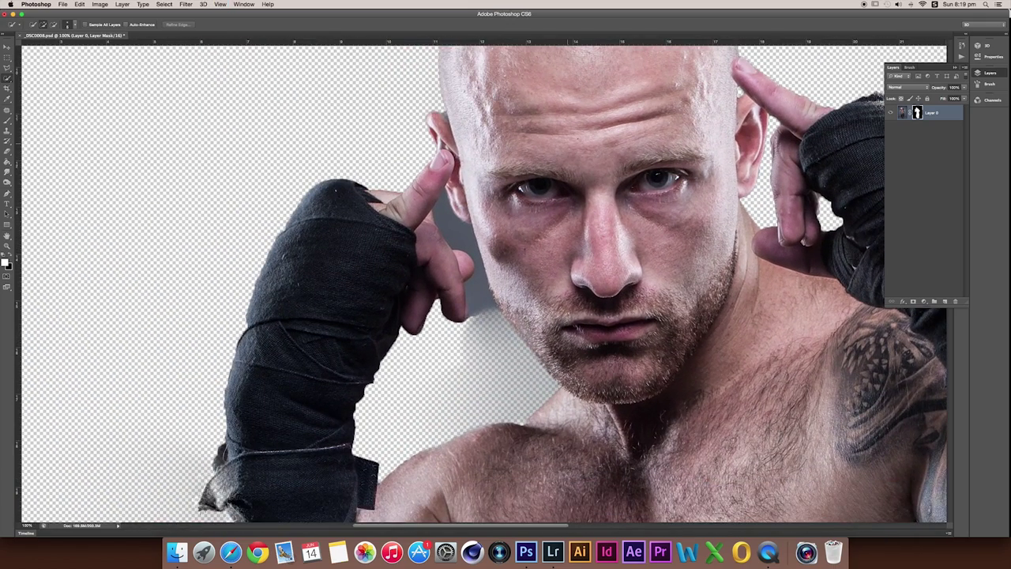
{"action": "scroll", "coordinate": [599, 134], "scroll_direction": "up", "scroll_amount": 3}
{"action": "scroll", "coordinate": [607, 232], "scroll_direction": "down", "scroll_amount": 10}
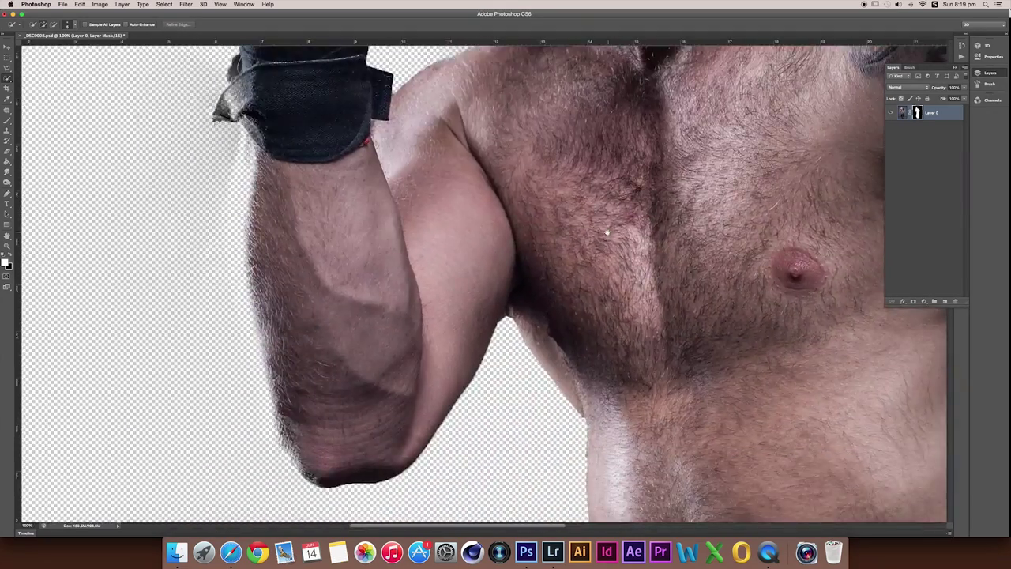
{"action": "scroll", "coordinate": [607, 231], "scroll_direction": "down", "scroll_amount": 5}
{"action": "key", "text": "super+minus"}
{"action": "key", "text": "super+minus"}
{"action": "key", "text": "super+minus"}
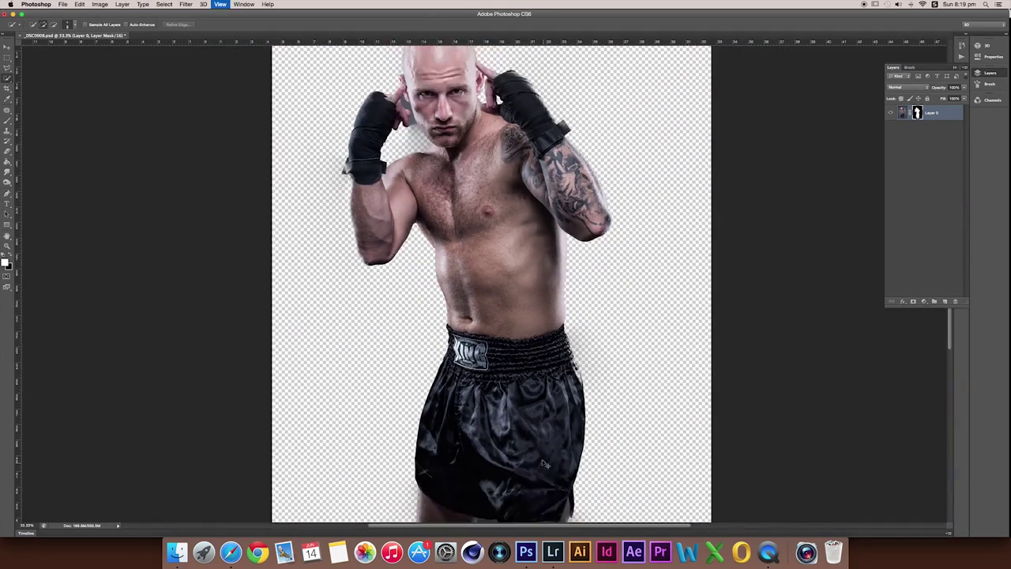
{"action": "key", "text": "super+minus"}
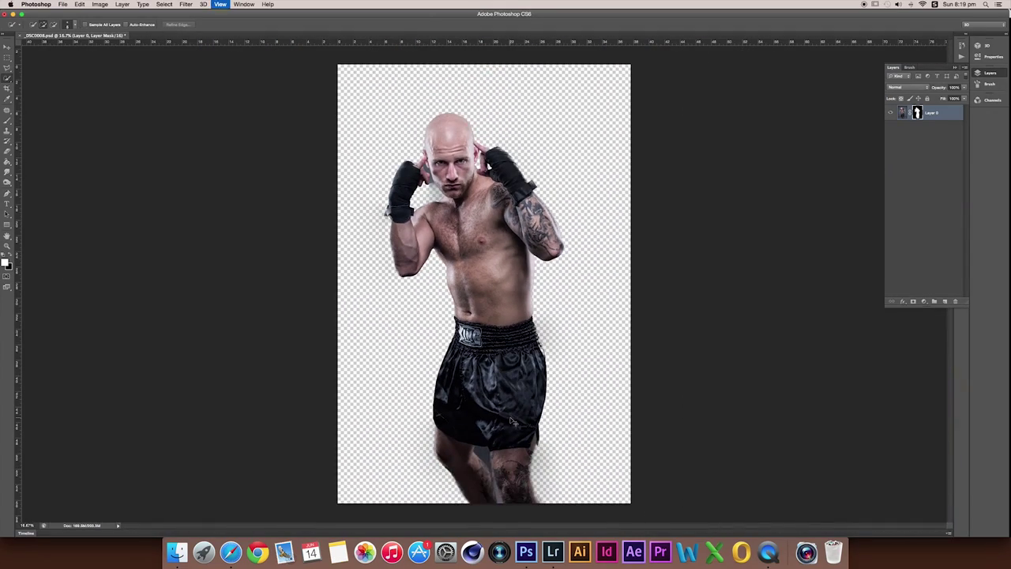
{"action": "key", "text": "super+plus"}
{"action": "key", "text": "super+plus"}
{"action": "key", "text": "super+plus"}
{"action": "scroll", "coordinate": [406, 186], "scroll_direction": "up", "scroll_amount": 5}
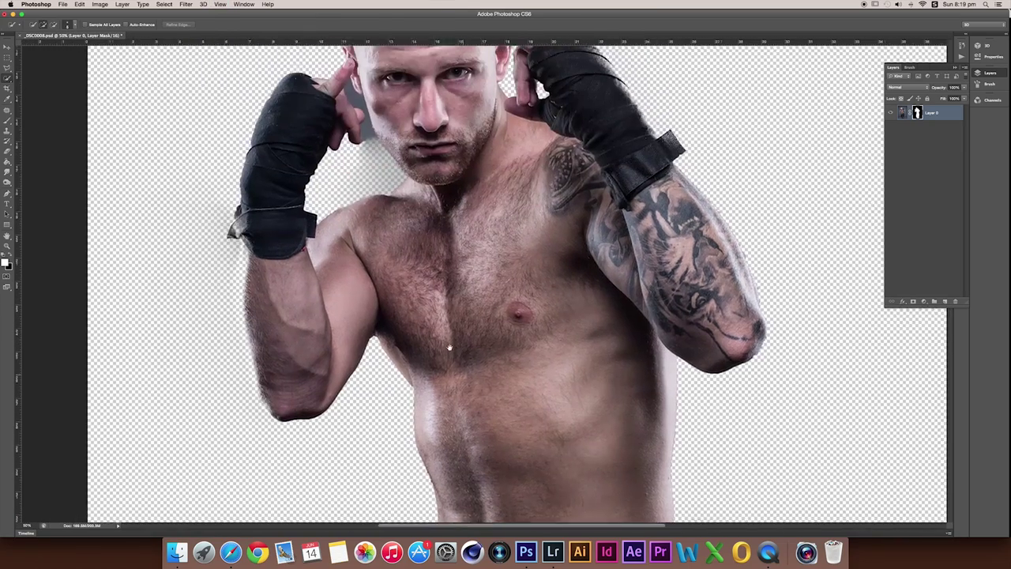
{"action": "key", "text": "super+plus"}
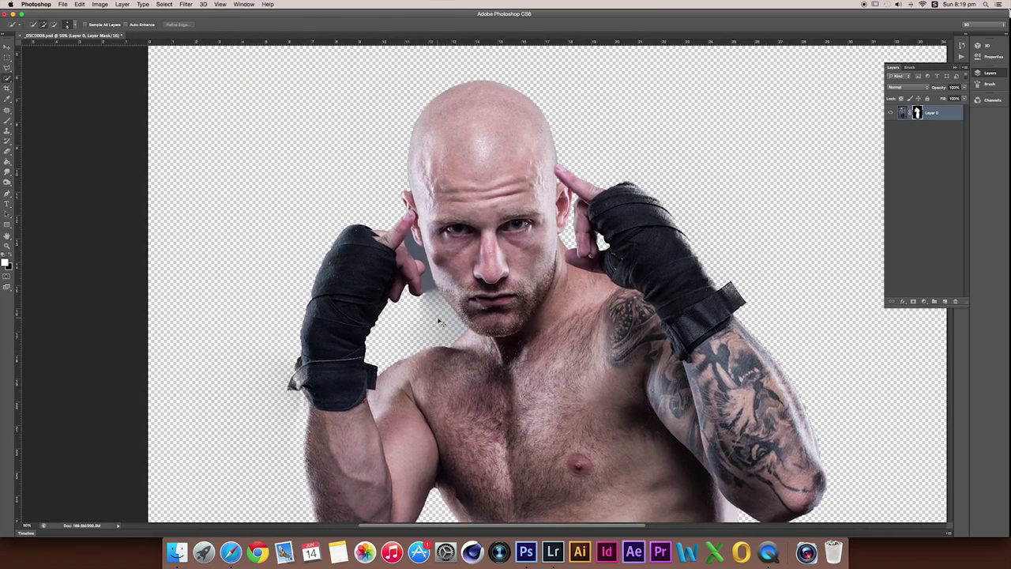
{"action": "key", "text": "super+plus"}
{"action": "scroll", "coordinate": [447, 273], "scroll_direction": "left", "scroll_amount": 5}
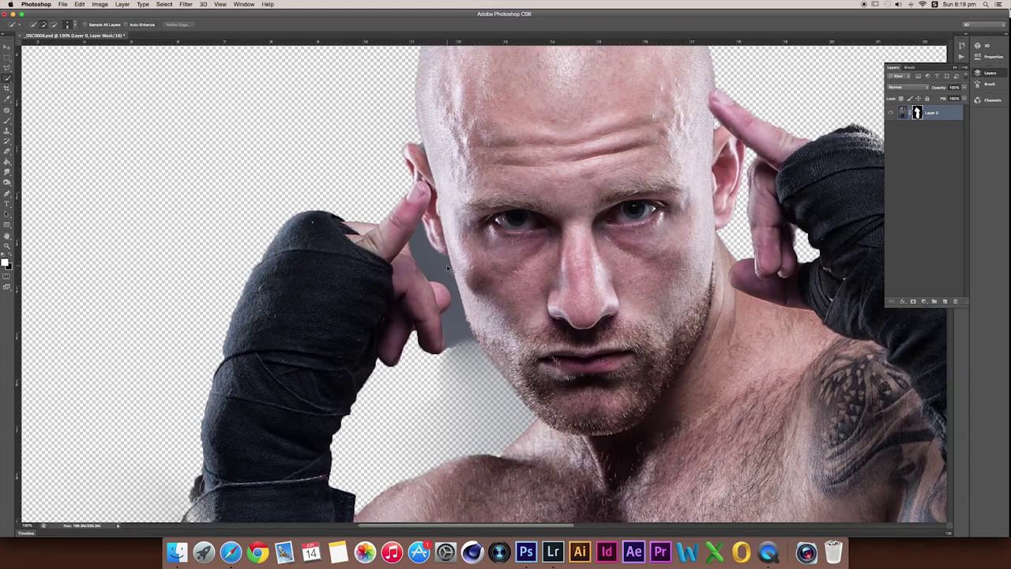
{"action": "key", "text": "super+plus"}
{"action": "left_click_drag", "start_coordinate": [379, 242], "coordinate": [395, 267]}
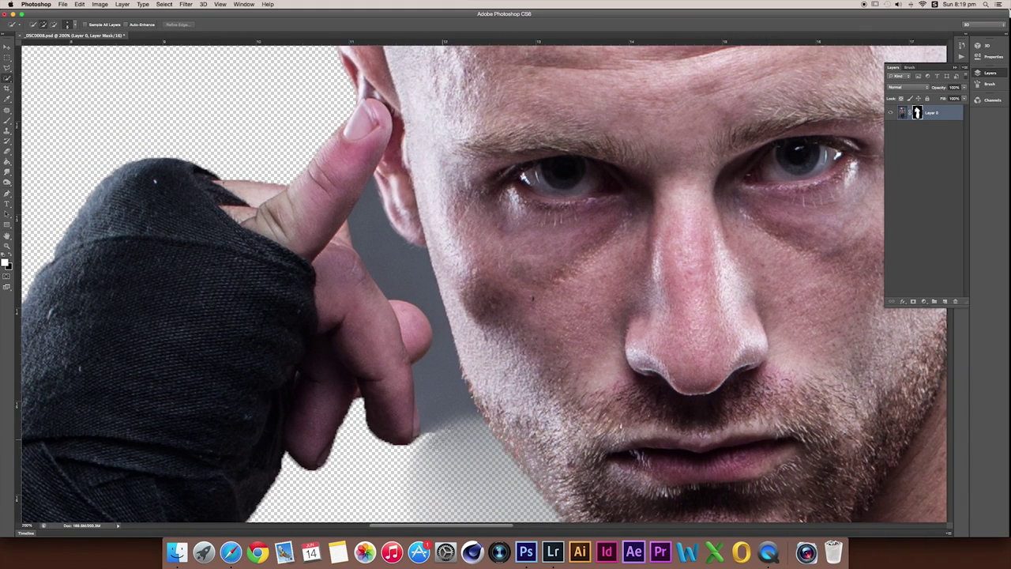
{"action": "key", "text": "p"}
{"action": "left_click_drag", "start_coordinate": [589, 436], "coordinate": [589, 319]}
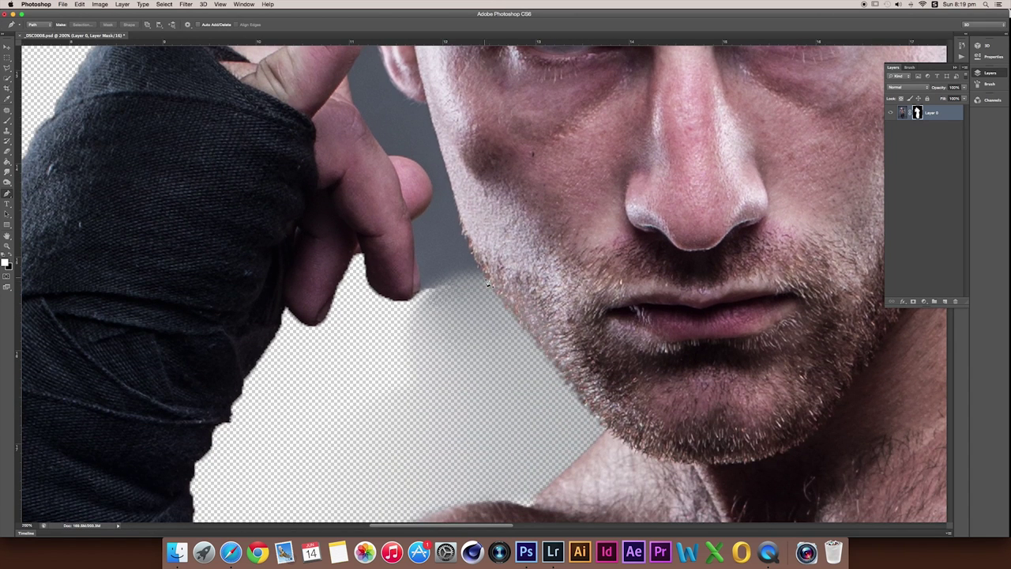
Step: Start a pen path around the grey patch, tracing from the ear down the finger edge
{"action": "scroll", "coordinate": [489, 282], "scroll_direction": "up", "scroll_amount": 5}
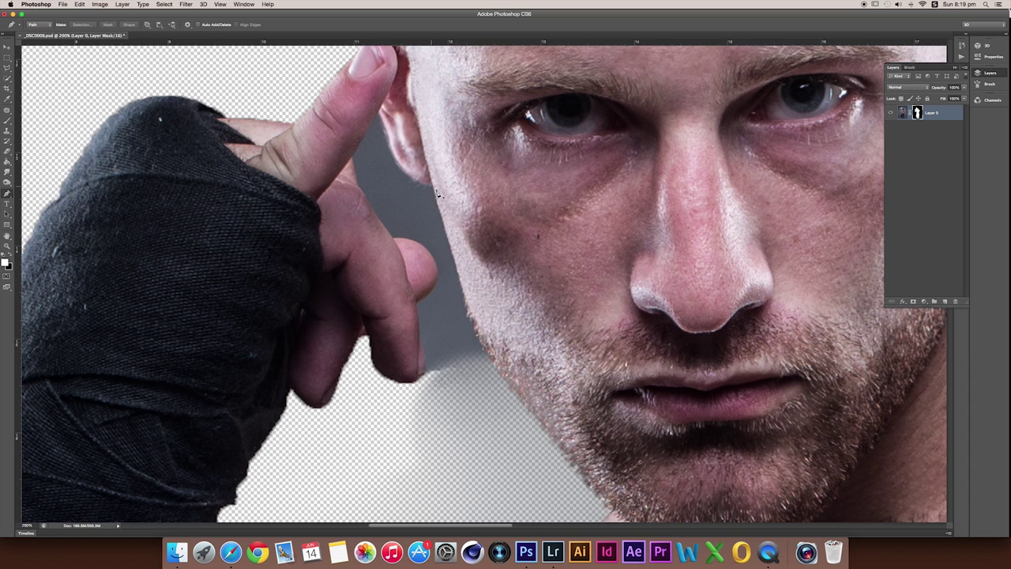
{"action": "left_click", "coordinate": [369, 433]}
{"action": "left_click_drag", "start_coordinate": [453, 213], "coordinate": [447, 206]}
{"action": "scroll", "coordinate": [459, 267], "scroll_direction": "up", "scroll_amount": 3}
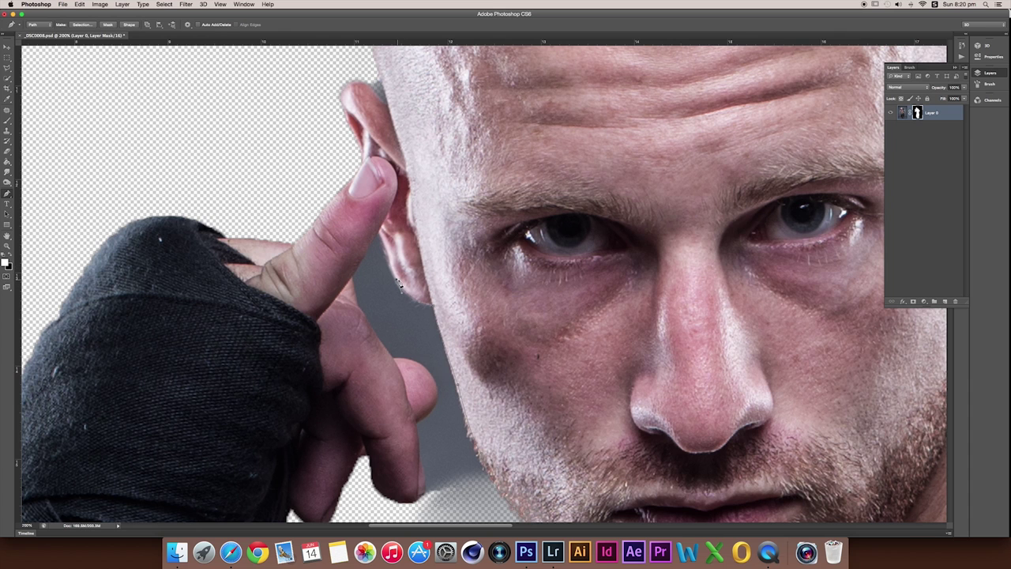
{"action": "scroll", "coordinate": [397, 283], "scroll_direction": "up", "scroll_amount": 3}
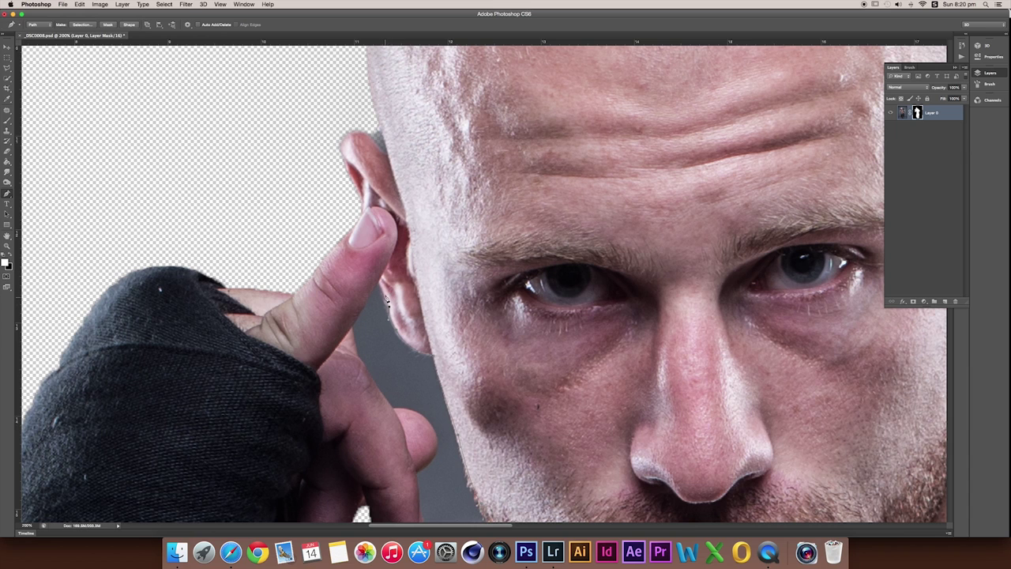
{"action": "left_click", "coordinate": [377, 282]}
{"action": "left_click", "coordinate": [352, 331]}
{"action": "left_click", "coordinate": [370, 380]}
{"action": "left_click", "coordinate": [395, 411]}
{"action": "left_click", "coordinate": [416, 409]}
Step: Curve the path around the bottom of the patch and close it at the fingertip
{"action": "left_click_drag", "start_coordinate": [427, 494], "coordinate": [420, 477]}
{"action": "scroll", "coordinate": [418, 476], "scroll_direction": "down", "scroll_amount": 3}
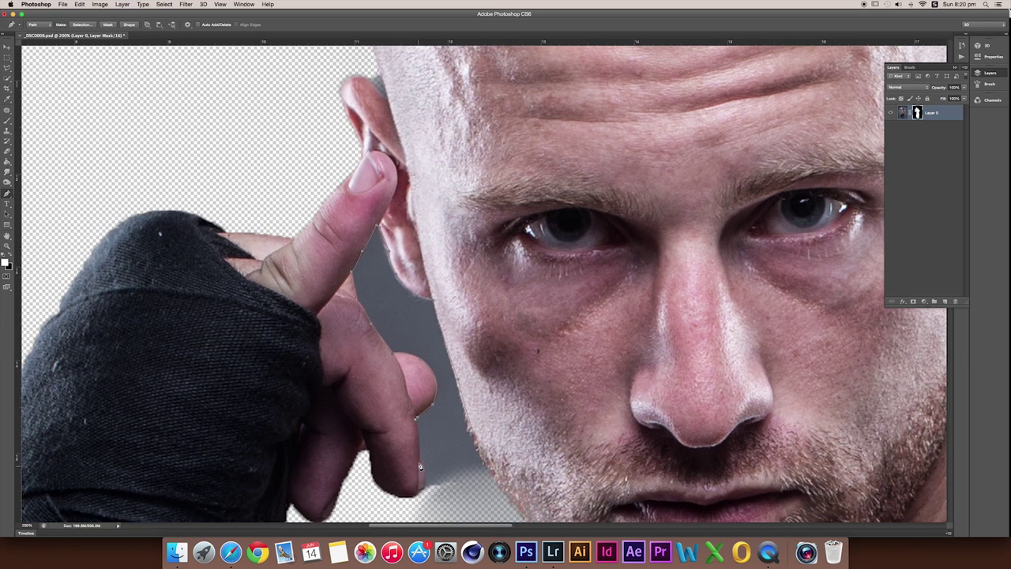
{"action": "left_click_drag", "start_coordinate": [420, 458], "coordinate": [419, 488]}
{"action": "left_click", "coordinate": [419, 457], "text": "alt"}
{"action": "scroll", "coordinate": [407, 495], "scroll_direction": "down", "scroll_amount": 3}
{"action": "scroll", "coordinate": [399, 495], "scroll_direction": "down", "scroll_amount": 2}
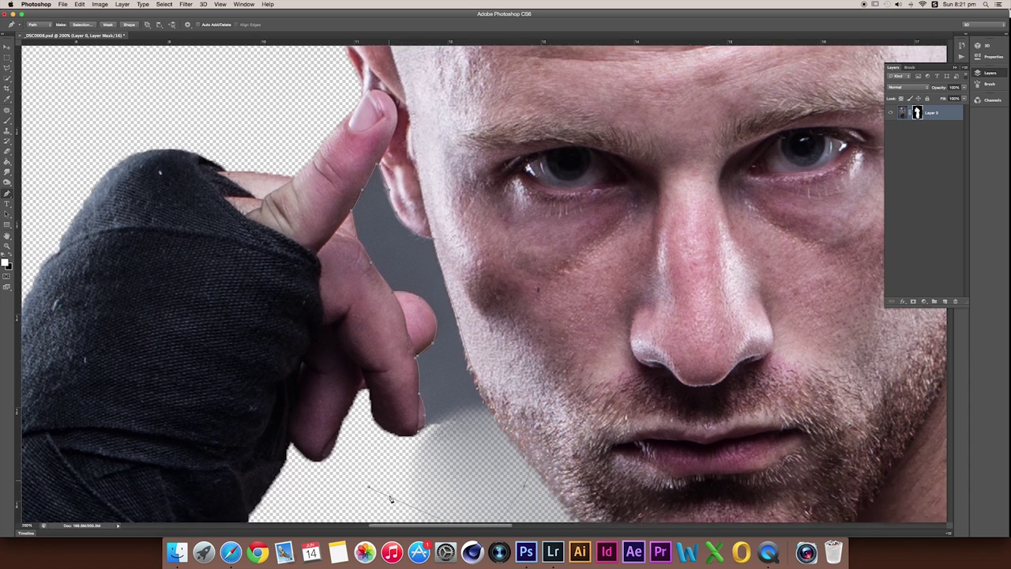
{"action": "left_click_drag", "start_coordinate": [419, 474], "coordinate": [354, 448]}
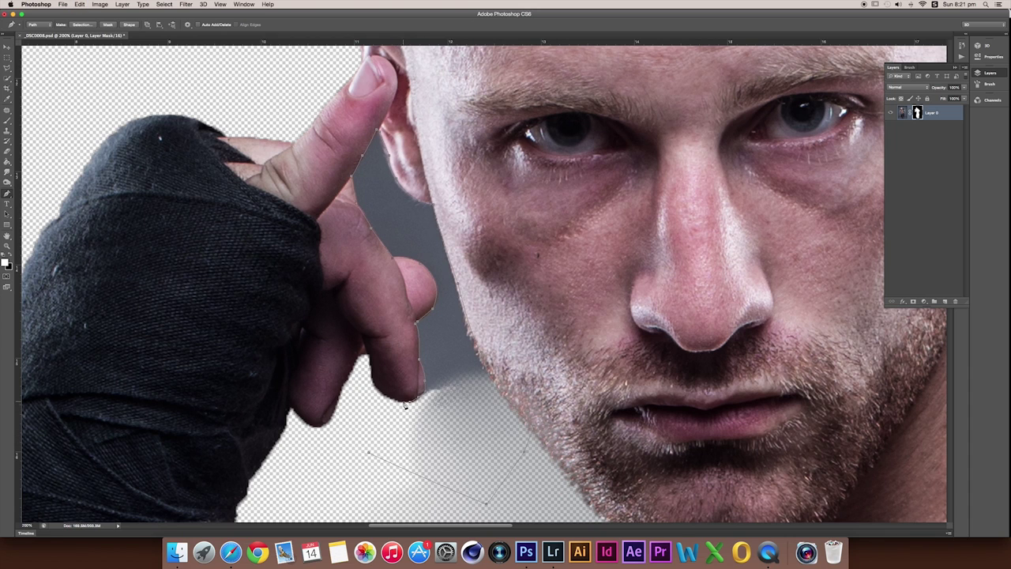
{"action": "left_click_drag", "start_coordinate": [401, 402], "coordinate": [369, 410]}
{"action": "left_click", "coordinate": [369, 457]}
Step: Make the closed path a selection with a 2-pixel feather radius
{"action": "right_click", "coordinate": [425, 448]}
{"action": "left_click", "coordinate": [466, 463]}
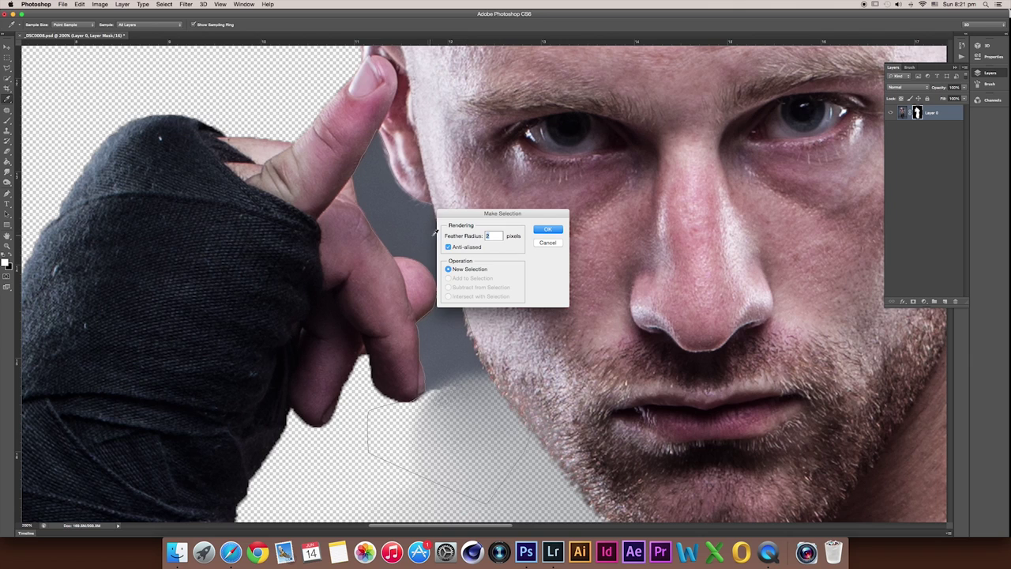
{"action": "left_click", "coordinate": [547, 229]}
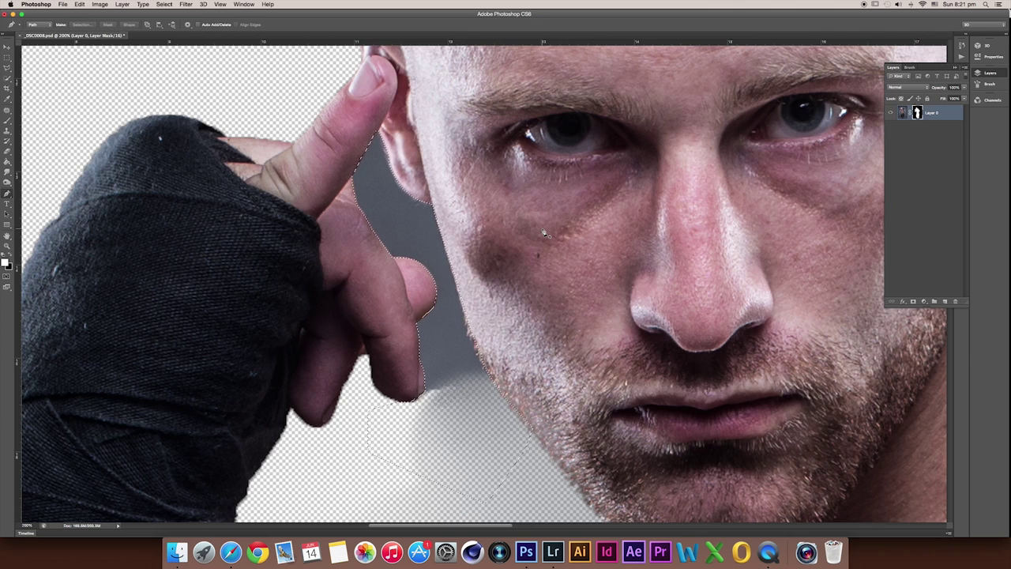
Step: Paint the selected patch black on the mask at 100% opacity, deselect, and zoom back to 200%
{"action": "key", "text": "ctrl+minus"}
{"action": "key", "text": "b"}
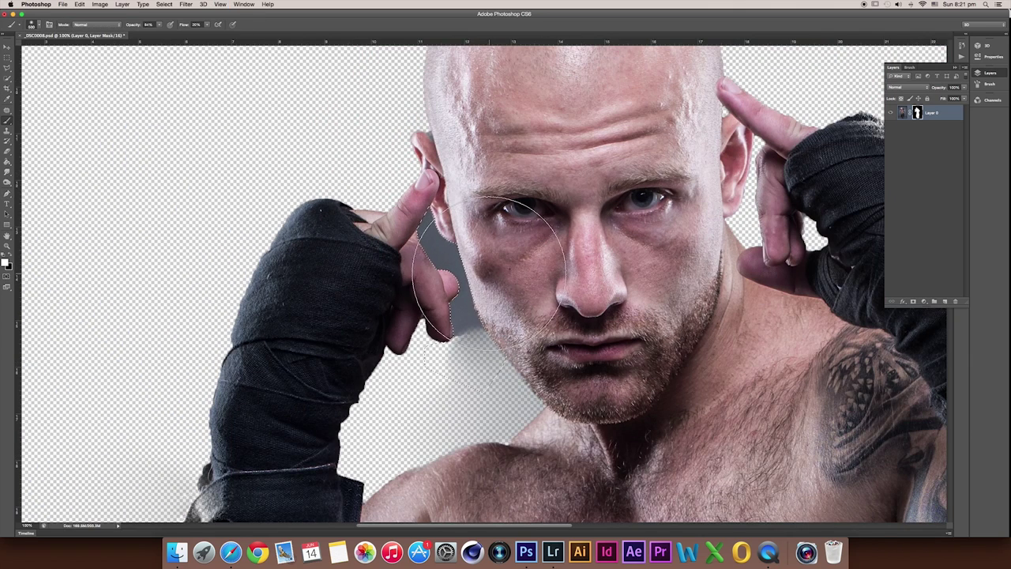
{"action": "left_click", "coordinate": [10, 256]}
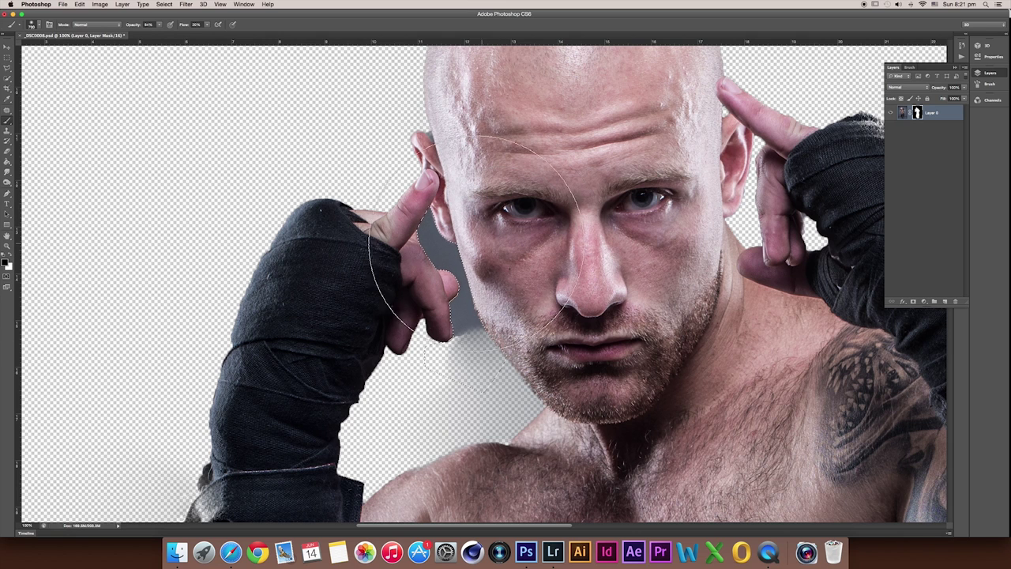
{"action": "key", "text": "0"}
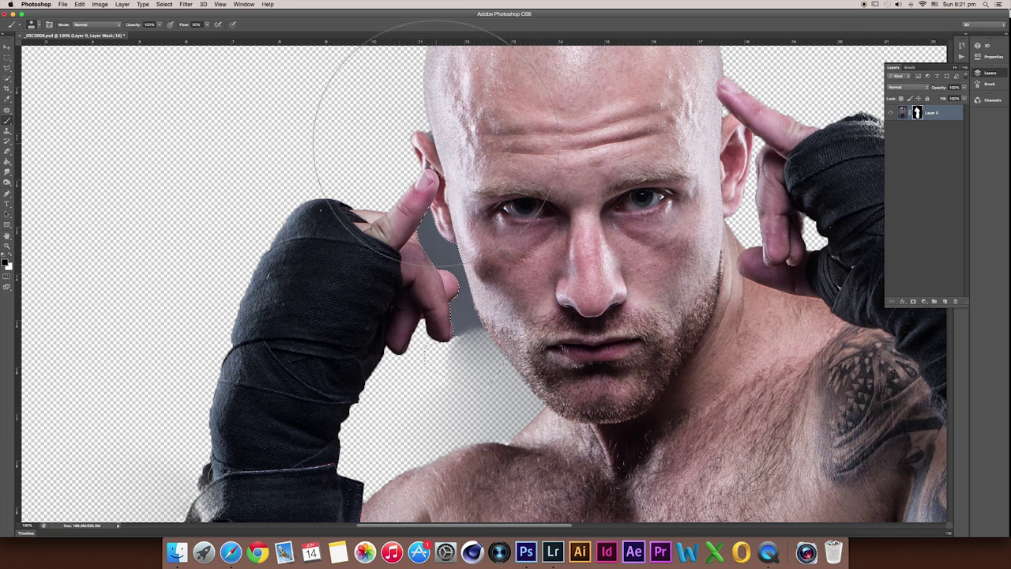
{"action": "mouse_move", "coordinate": [404, 300]}
{"action": "left_mouse_down"}
{"action": "mouse_move", "coordinate": [407, 288]}
{"action": "mouse_move", "coordinate": [462, 355]}
{"action": "left_mouse_up"}
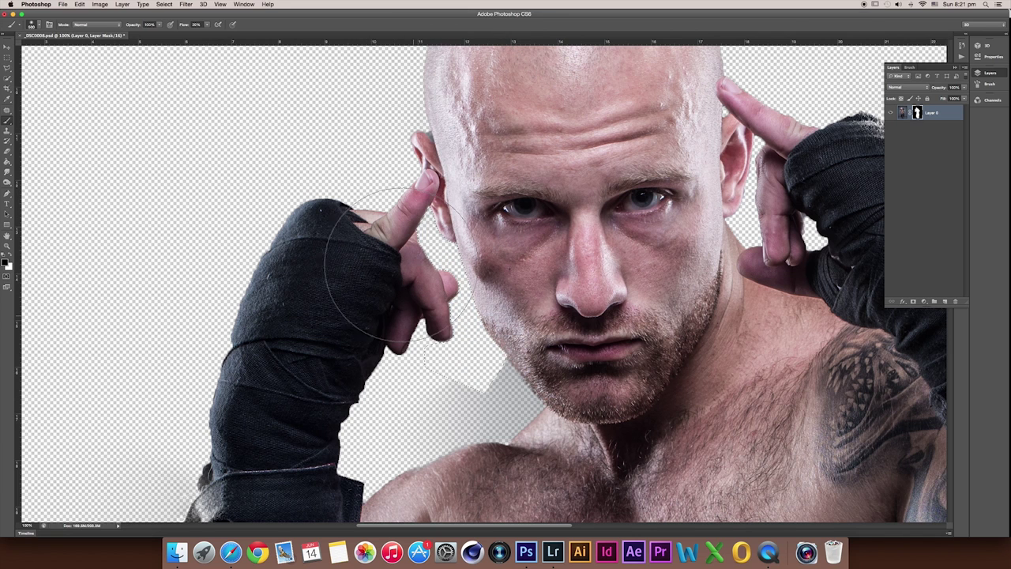
{"action": "key", "text": "super+alt+r"}
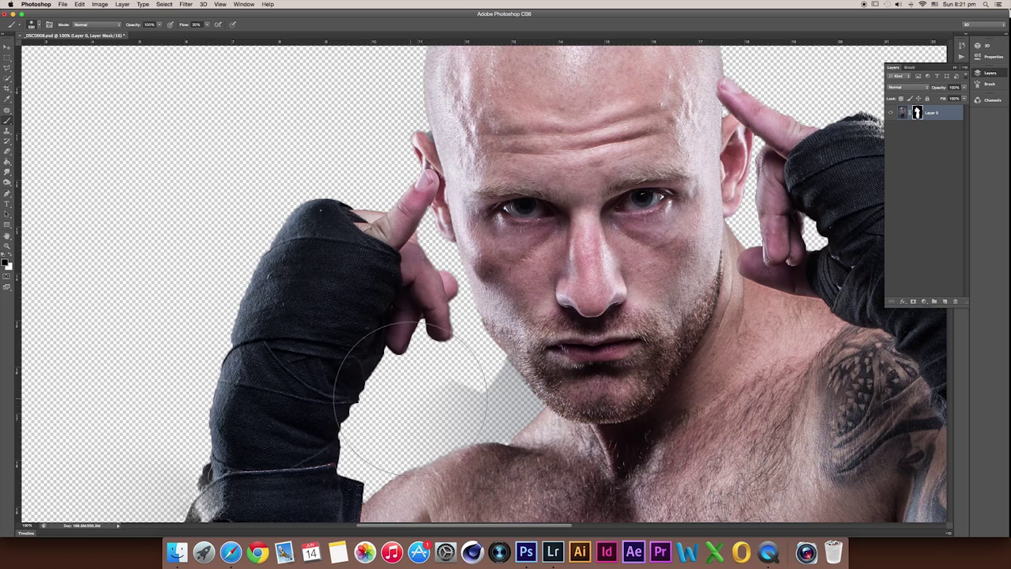
{"action": "key", "text": "super+minus"}
{"action": "key", "text": "super+plus"}
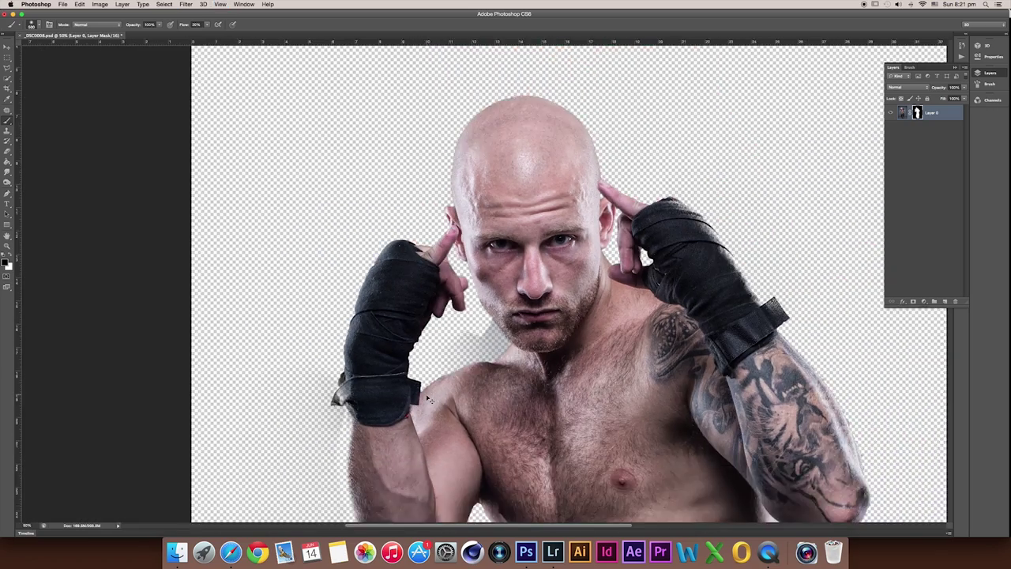
{"action": "key", "text": "super+plus"}
Step: Zoom to 300% and trace a pen path around the grey sliver at the ear top
{"action": "scroll", "coordinate": [423, 312], "scroll_direction": "up", "scroll_amount": 2}
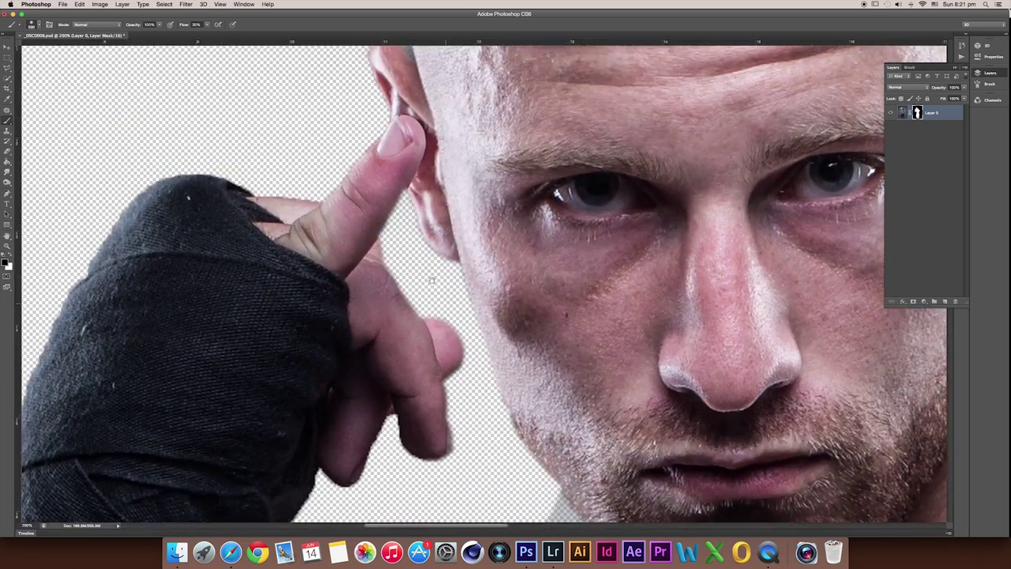
{"action": "scroll", "coordinate": [419, 300], "scroll_direction": "up", "scroll_amount": 5}
{"action": "scroll", "coordinate": [411, 284], "scroll_direction": "up", "scroll_amount": 4}
{"action": "scroll", "coordinate": [405, 268], "scroll_direction": "up", "scroll_amount": 1}
{"action": "key", "text": "p"}
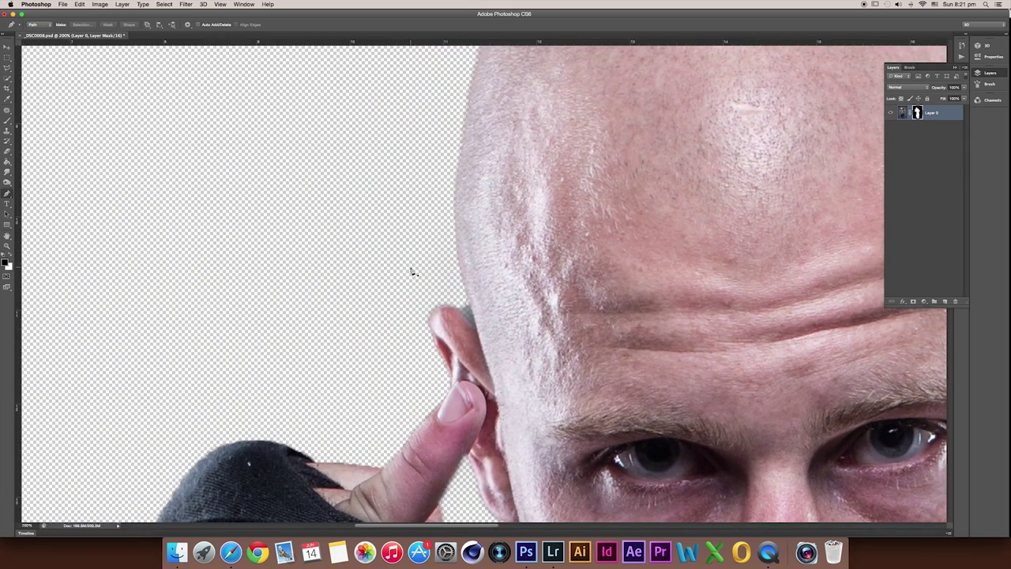
{"action": "key", "text": "super+plus"}
{"action": "scroll", "coordinate": [442, 289], "scroll_direction": "down", "scroll_amount": 2}
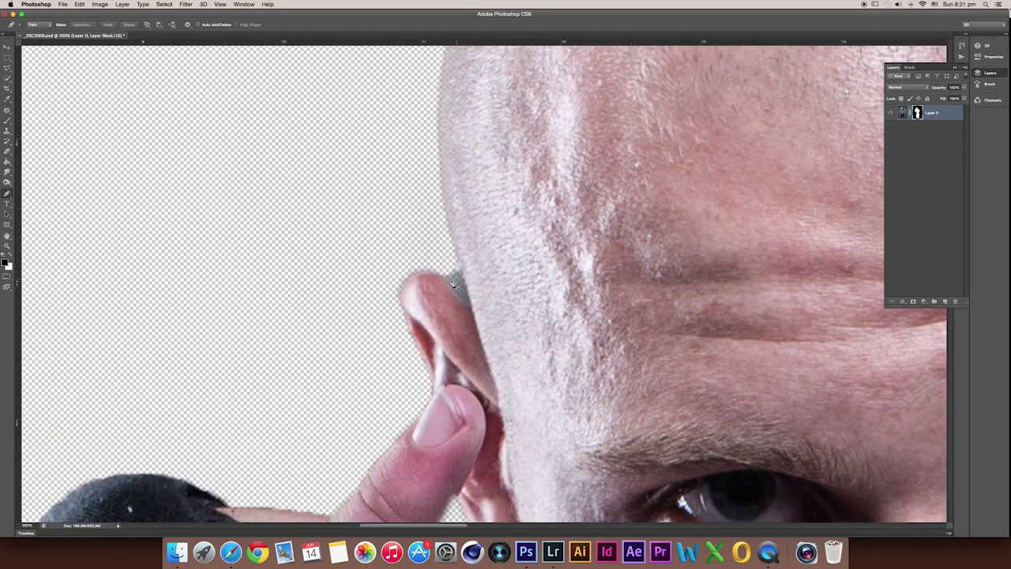
{"action": "left_click", "coordinate": [430, 275]}
{"action": "left_click_drag", "start_coordinate": [469, 310], "coordinate": [503, 343]}
{"action": "key", "text": "super+z"}
{"action": "key", "text": "super+z"}
{"action": "left_click", "coordinate": [431, 274]}
{"action": "left_click", "coordinate": [459, 259]}
{"action": "left_click_drag", "start_coordinate": [420, 259], "coordinate": [433, 277]}
Step: Turn the ear path into a selection with a 2-pixel feather
{"action": "right_click", "coordinate": [436, 274]}
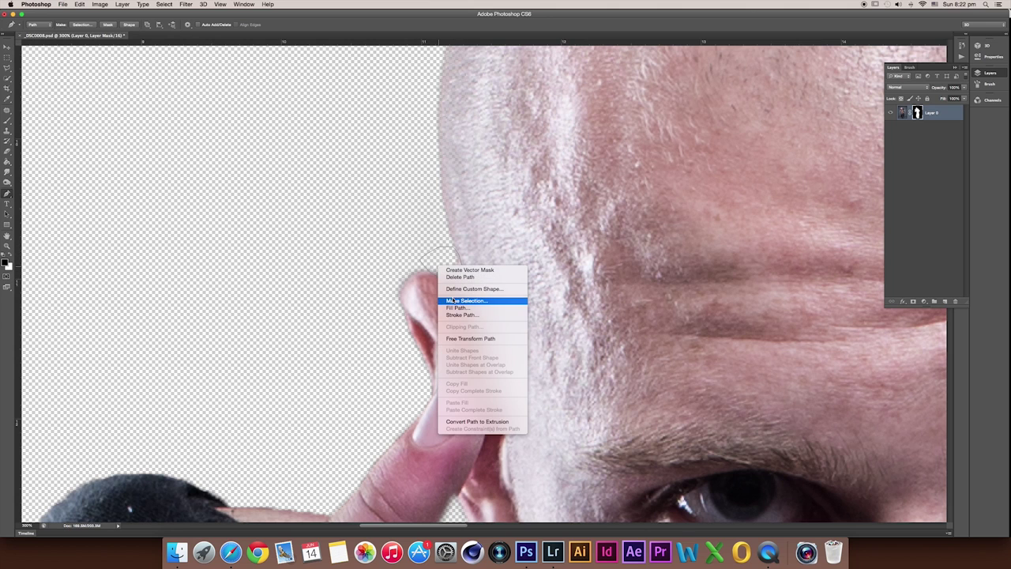
{"action": "left_click", "coordinate": [474, 301]}
{"action": "left_click", "coordinate": [548, 230]}
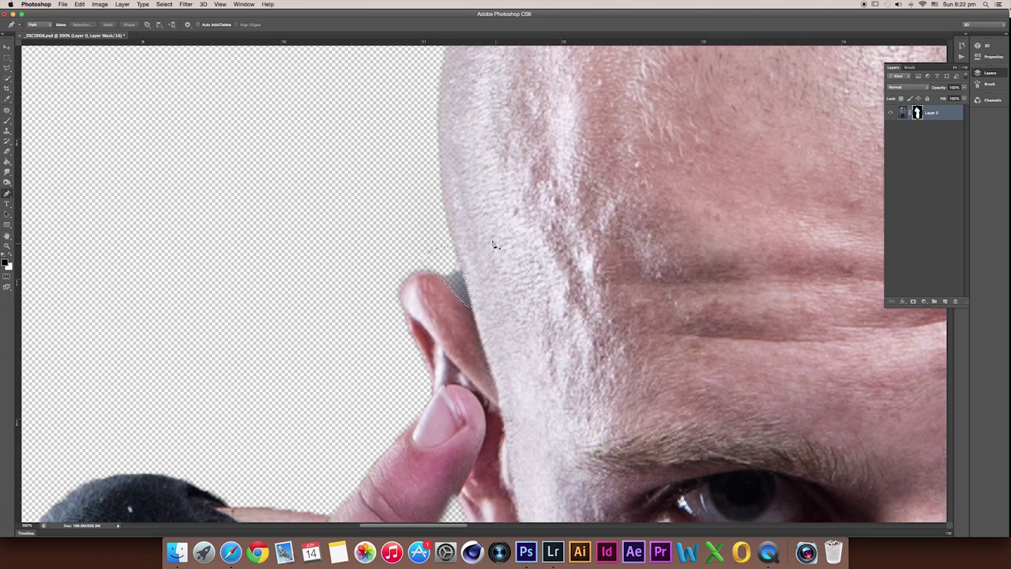
{"action": "key", "text": "b"}
{"action": "key", "text": "bracketleft"}
{"action": "key", "text": "bracketleft"}
{"action": "key", "text": "bracketleft"}
{"action": "key", "text": "bracketleft"}
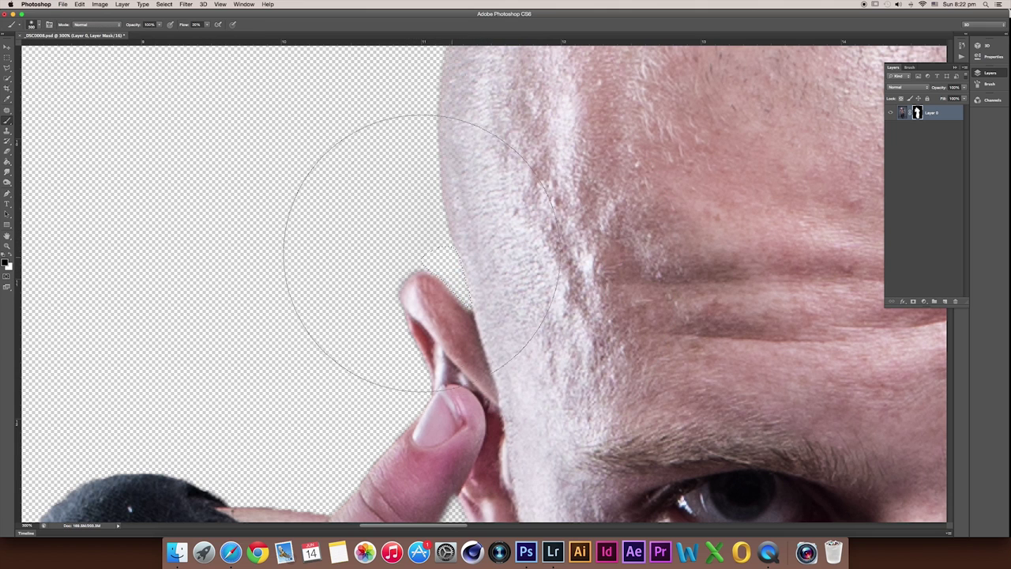
{"action": "key", "text": "super+d"}
{"action": "scroll", "coordinate": [353, 278], "scroll_direction": "down", "scroll_amount": 3}
{"action": "scroll", "coordinate": [389, 293], "scroll_direction": "right", "scroll_amount": 5}
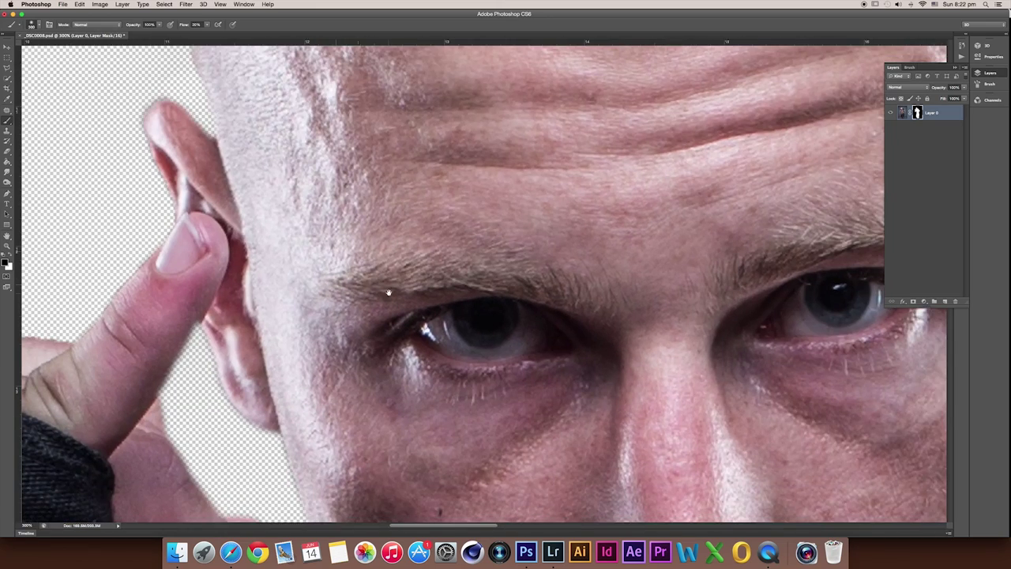
{"action": "scroll", "coordinate": [355, 350], "scroll_direction": "down", "scroll_amount": 3}
{"action": "scroll", "coordinate": [356, 349], "scroll_direction": "down", "scroll_amount": 5}
{"action": "scroll", "coordinate": [395, 331], "scroll_direction": "down", "scroll_amount": 1}
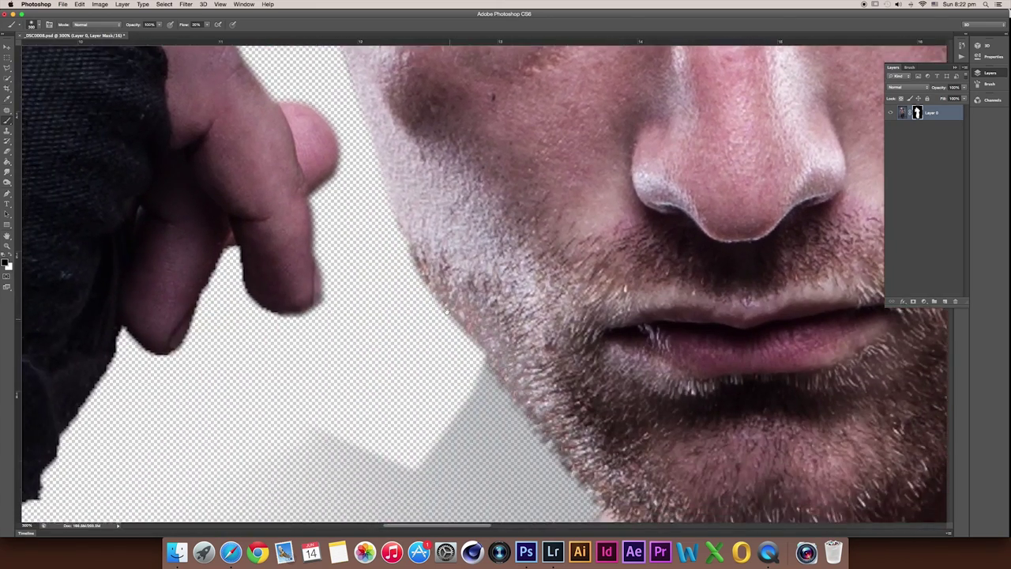
{"action": "scroll", "coordinate": [488, 312], "scroll_direction": "down", "scroll_amount": 3}
{"action": "scroll", "coordinate": [489, 312], "scroll_direction": "down", "scroll_amount": 1}
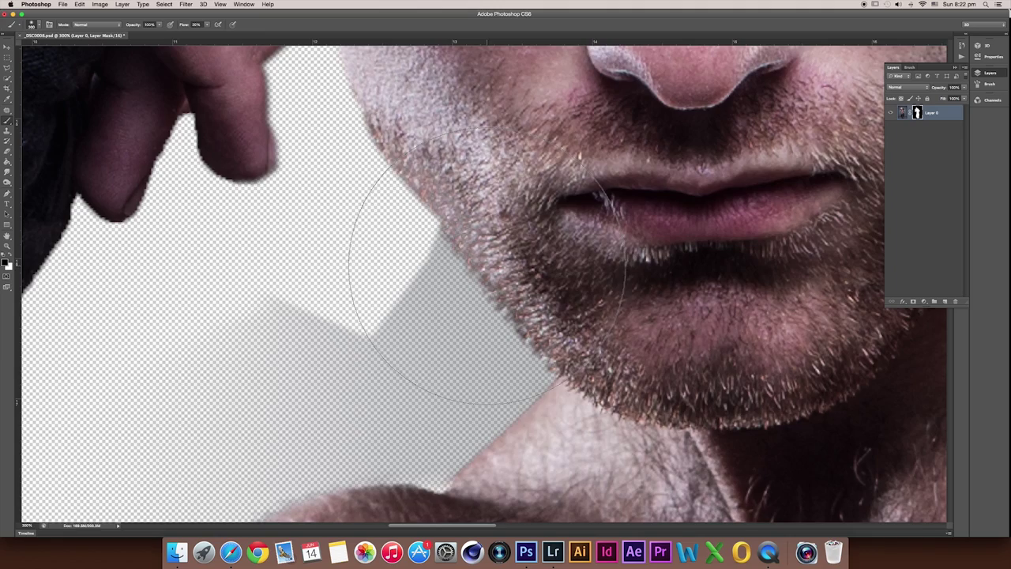
{"action": "scroll", "coordinate": [450, 300], "scroll_direction": "down", "scroll_amount": 2}
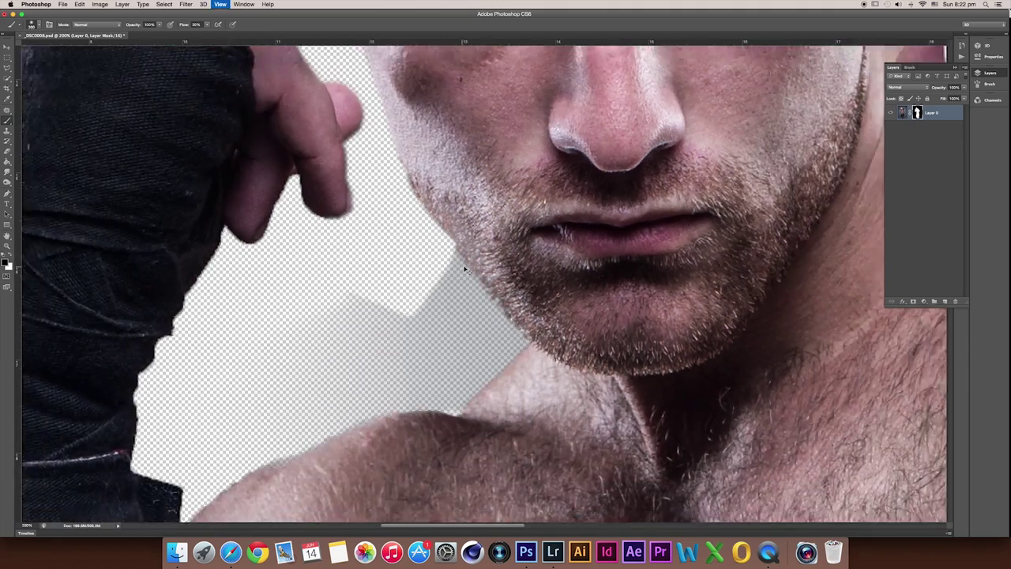
{"action": "scroll", "coordinate": [460, 273], "scroll_direction": "down", "scroll_amount": 1}
{"action": "scroll", "coordinate": [468, 267], "scroll_direction": "down", "scroll_amount": 1}
{"action": "scroll", "coordinate": [467, 267], "scroll_direction": "up", "scroll_amount": 1}
{"action": "scroll", "coordinate": [413, 300], "scroll_direction": "up", "scroll_amount": 1}
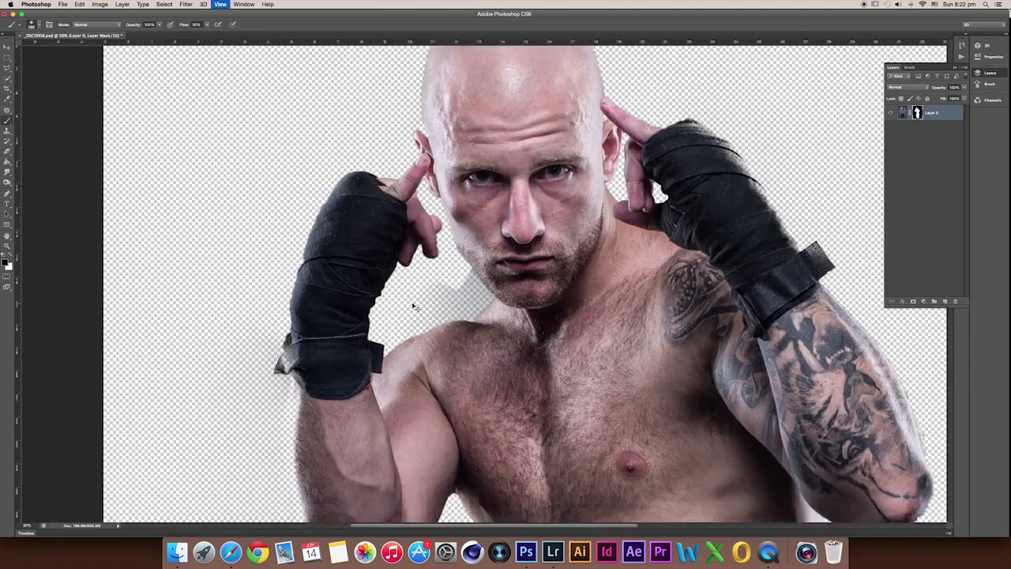
{"action": "scroll", "coordinate": [429, 289], "scroll_direction": "up", "scroll_amount": 2}
{"action": "scroll", "coordinate": [399, 332], "scroll_direction": "down", "scroll_amount": 1}
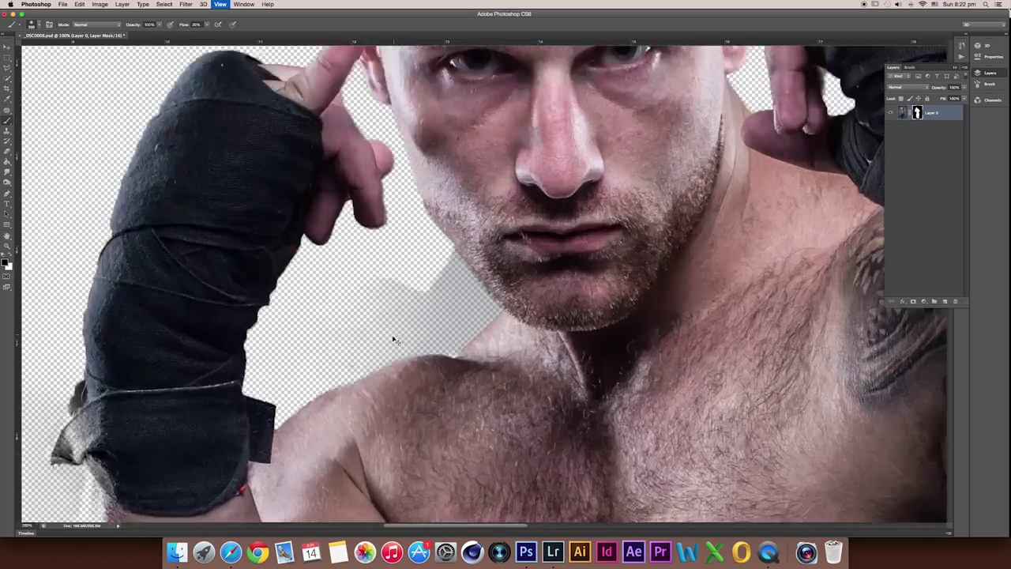
{"action": "scroll", "coordinate": [401, 304], "scroll_direction": "up", "scroll_amount": 1}
{"action": "scroll", "coordinate": [402, 308], "scroll_direction": "up", "scroll_amount": 1}
{"action": "scroll", "coordinate": [402, 301], "scroll_direction": "down", "scroll_amount": 1}
{"action": "key", "text": "p"}
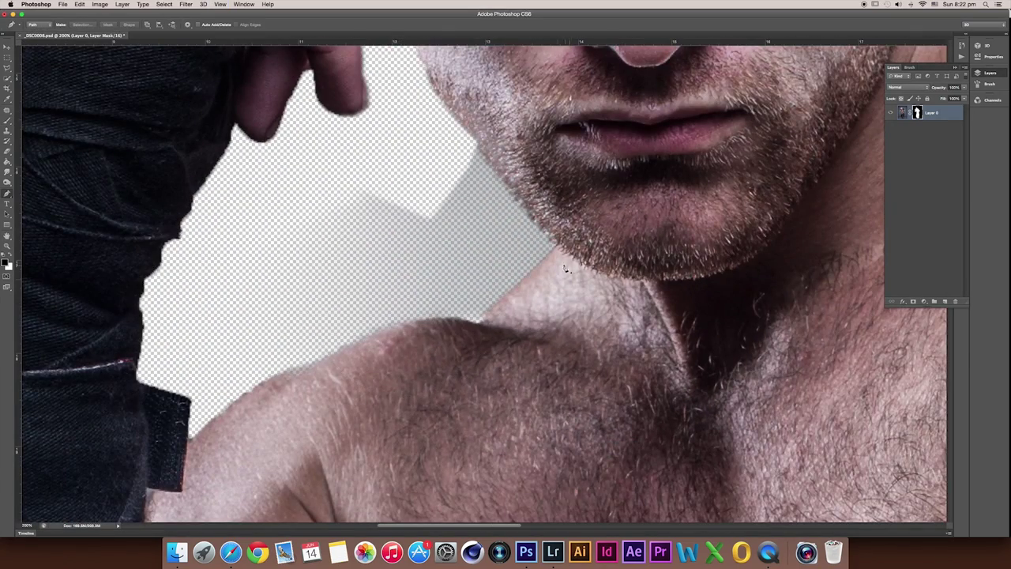
Step: Trace a pen path around the grey patch, down the arm edge and along the shoulder
{"action": "left_click", "coordinate": [561, 245]}
{"action": "left_click", "coordinate": [478, 148]}
{"action": "left_click", "coordinate": [435, 152]}
{"action": "left_click", "coordinate": [374, 158]}
{"action": "left_click", "coordinate": [267, 180]}
{"action": "left_click", "coordinate": [215, 243]}
{"action": "left_click", "coordinate": [197, 323]}
{"action": "left_click", "coordinate": [210, 388]}
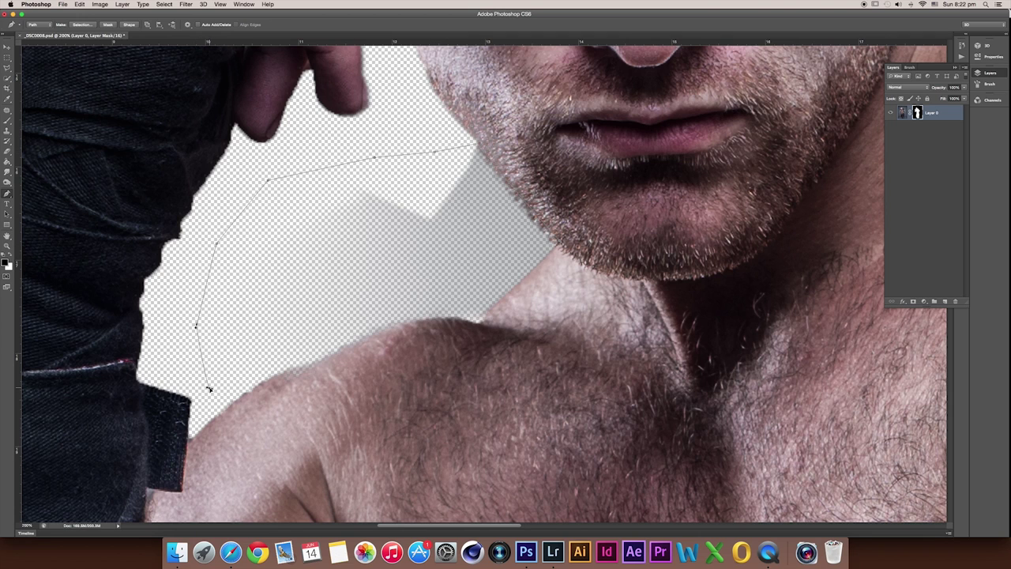
{"action": "left_click", "coordinate": [237, 395]}
{"action": "left_click_drag", "start_coordinate": [354, 337], "coordinate": [371, 342]}
{"action": "left_click_drag", "start_coordinate": [406, 316], "coordinate": [436, 327]}
{"action": "left_click_drag", "start_coordinate": [477, 325], "coordinate": [484, 332]}
Step: Make the path a 2-pixel-feathered selection and paint it out black on the mask
{"action": "right_click", "coordinate": [492, 225]}
{"action": "left_click", "coordinate": [509, 261]}
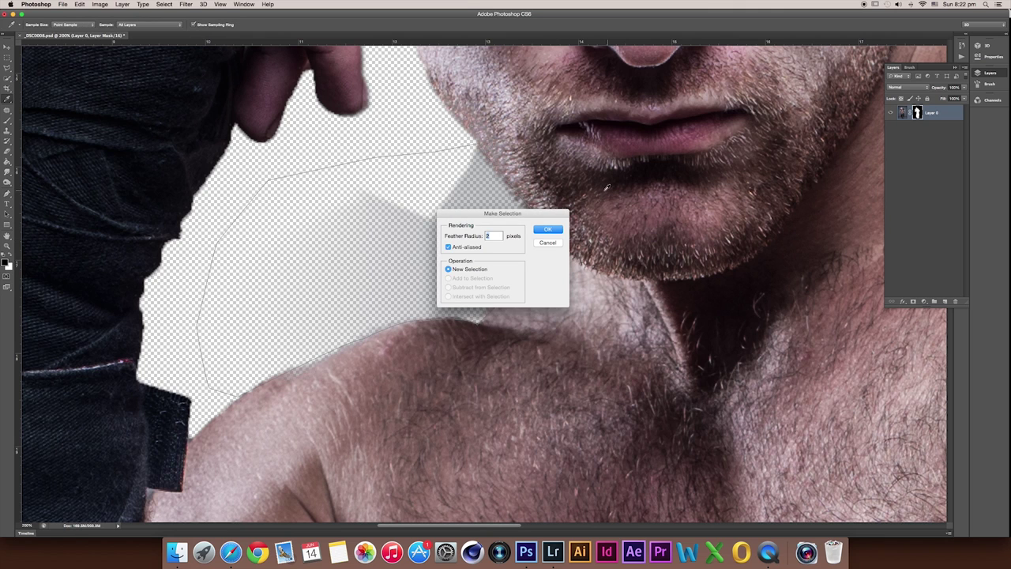
{"action": "left_click", "coordinate": [549, 230]}
{"action": "key", "text": "b"}
{"action": "left_click_drag", "start_coordinate": [474, 229], "coordinate": [257, 308]}
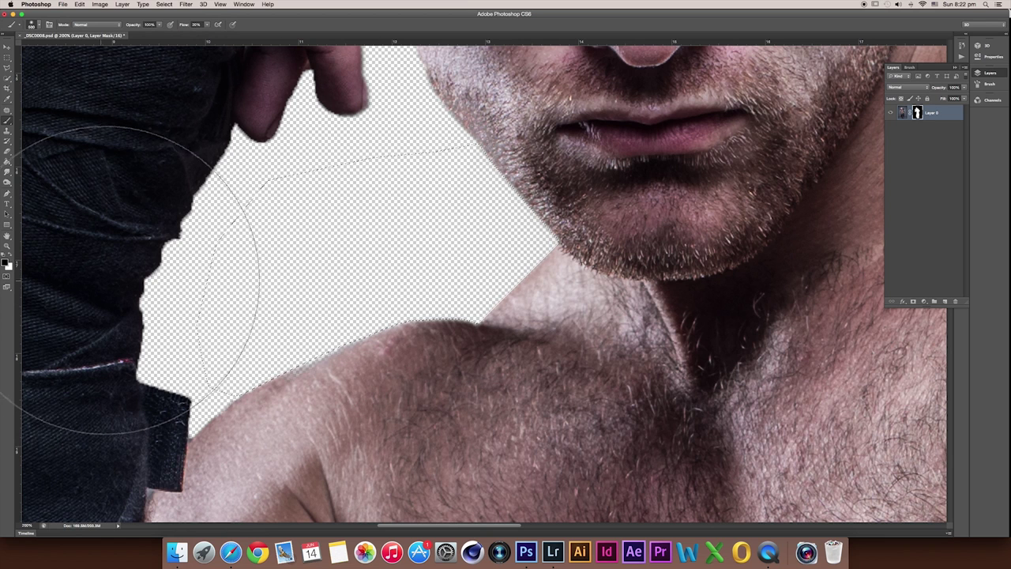
{"action": "key", "text": "ctrl+d"}
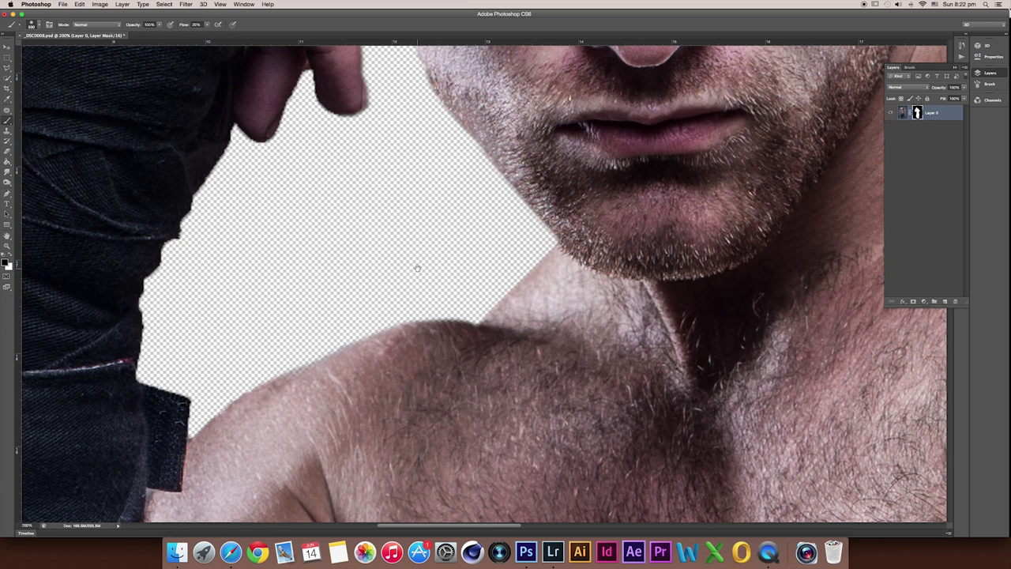
{"action": "scroll", "coordinate": [417, 269], "scroll_direction": "up", "scroll_amount": 3}
{"action": "scroll", "coordinate": [439, 269], "scroll_direction": "down", "scroll_amount": 5}
{"action": "scroll", "coordinate": [406, 261], "scroll_direction": "down", "scroll_amount": 3}
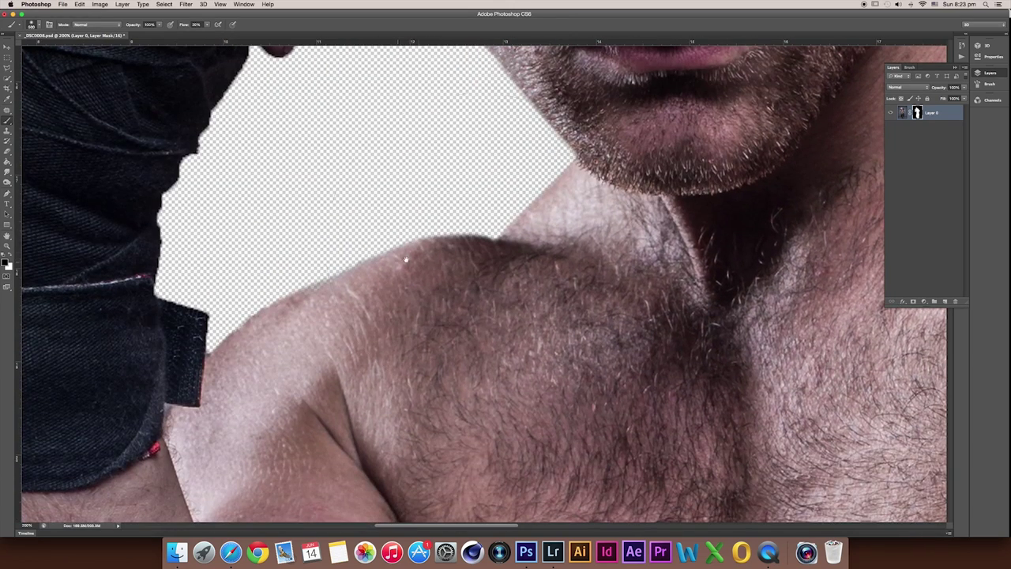
{"action": "left_click", "coordinate": [11, 258]}
{"action": "key", "text": "bracketleft"}
{"action": "key", "text": "bracketleft"}
{"action": "key", "text": "bracketleft"}
{"action": "scroll", "coordinate": [590, 207], "scroll_direction": "up", "scroll_amount": 5}
{"action": "scroll", "coordinate": [591, 206], "scroll_direction": "up", "scroll_amount": 2}
{"action": "scroll", "coordinate": [591, 207], "scroll_direction": "up", "scroll_amount": 3}
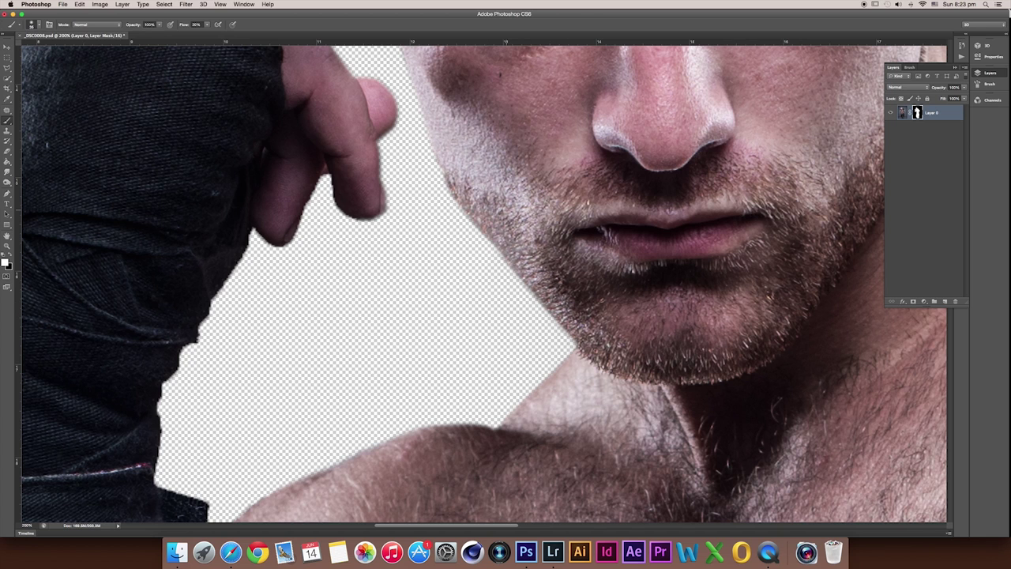
{"action": "scroll", "coordinate": [553, 273], "scroll_direction": "up", "scroll_amount": 2}
{"action": "scroll", "coordinate": [467, 255], "scroll_direction": "up", "scroll_amount": 3}
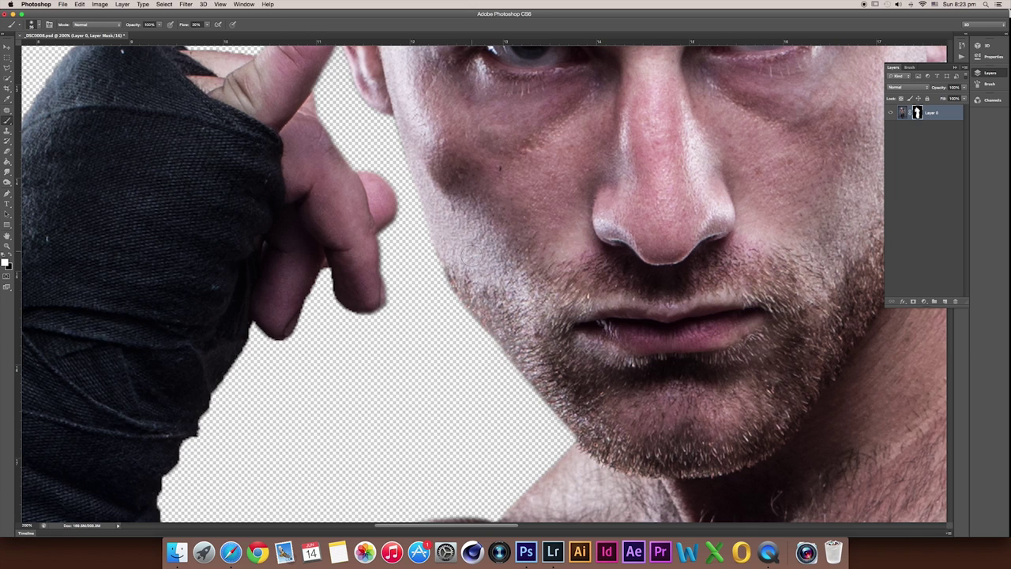
{"action": "scroll", "coordinate": [548, 256], "scroll_direction": "up", "scroll_amount": 1}
{"action": "scroll", "coordinate": [550, 256], "scroll_direction": "up", "scroll_amount": 1}
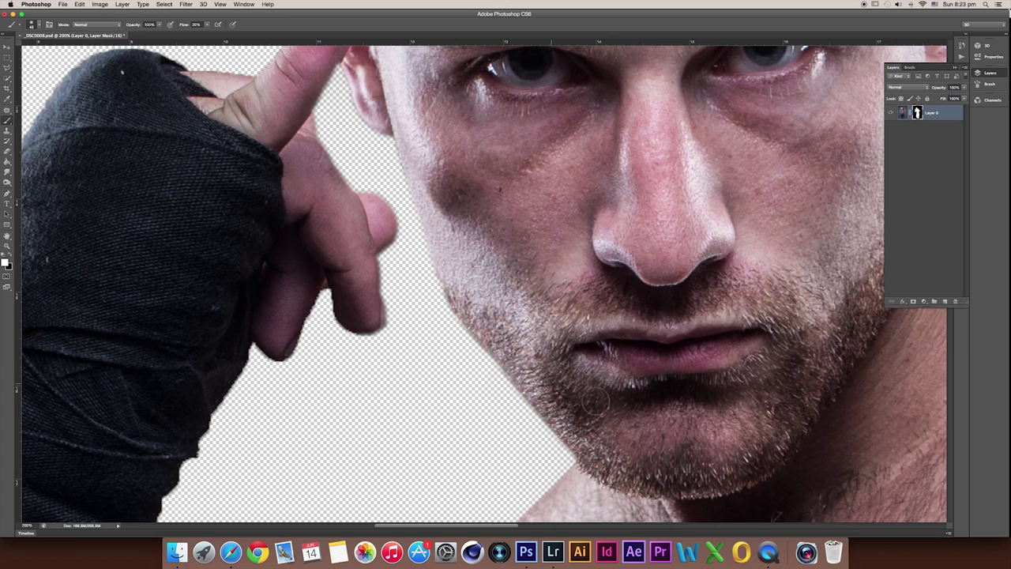
{"action": "key", "text": "super+minus"}
{"action": "key", "text": "super+minus"}
{"action": "key", "text": "super+minus"}
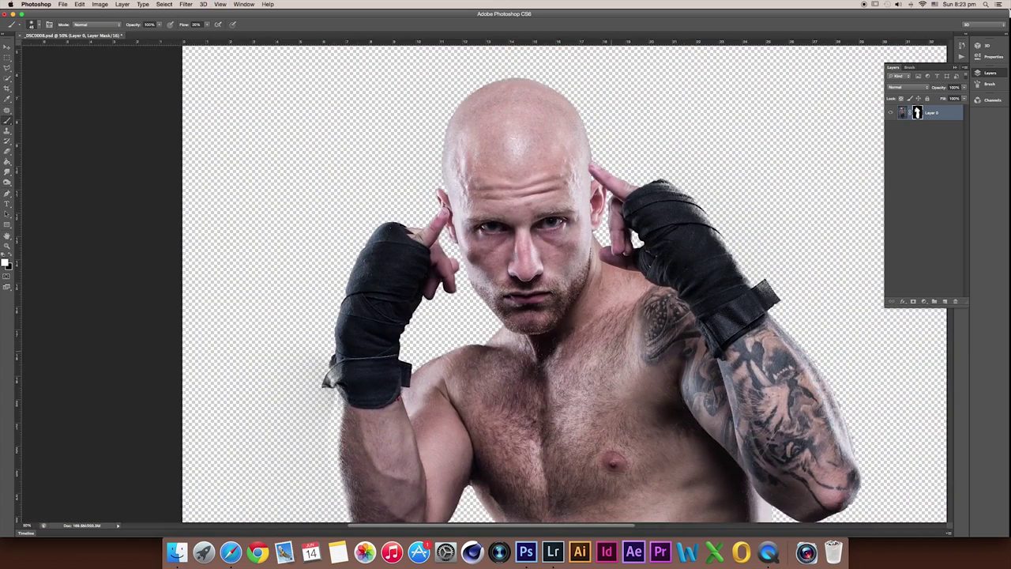
{"action": "scroll", "coordinate": [580, 346], "scroll_direction": "down", "scroll_amount": 1}
{"action": "scroll", "coordinate": [579, 346], "scroll_direction": "down", "scroll_amount": 3}
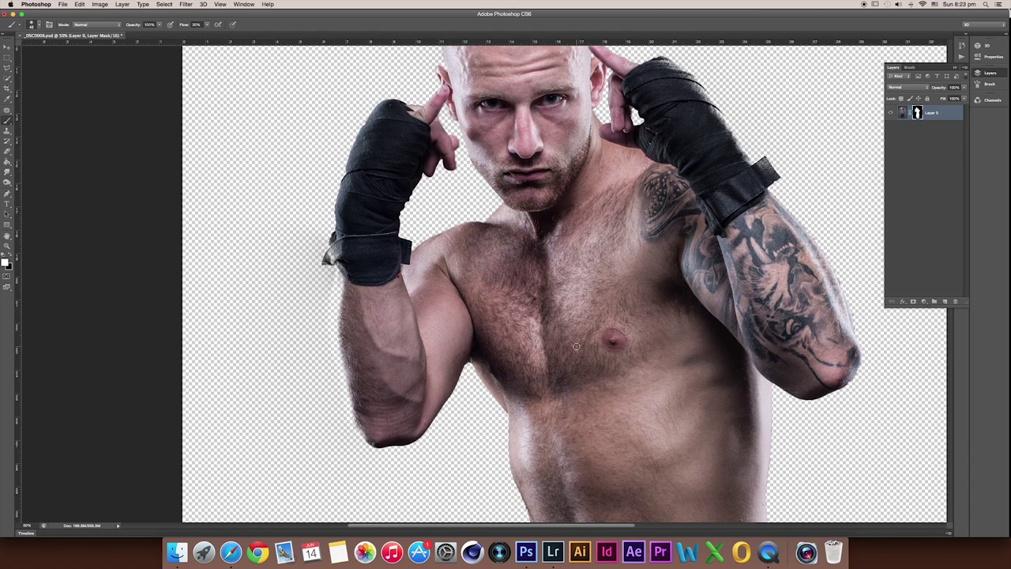
{"action": "scroll", "coordinate": [577, 346], "scroll_direction": "right", "scroll_amount": 1}
{"action": "scroll", "coordinate": [577, 346], "scroll_direction": "down", "scroll_amount": 8}
{"action": "scroll", "coordinate": [577, 346], "scroll_direction": "right", "scroll_amount": 4}
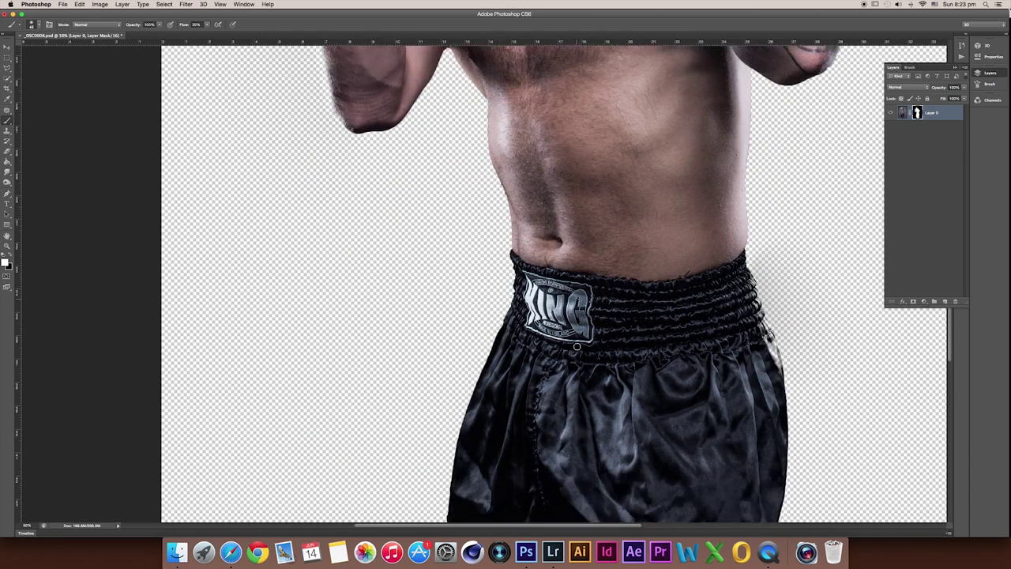
{"action": "scroll", "coordinate": [577, 346], "scroll_direction": "down", "scroll_amount": 5}
{"action": "scroll", "coordinate": [577, 346], "scroll_direction": "down", "scroll_amount": 4}
{"action": "scroll", "coordinate": [577, 346], "scroll_direction": "up", "scroll_amount": 6}
{"action": "scroll", "coordinate": [576, 346], "scroll_direction": "up", "scroll_amount": 3}
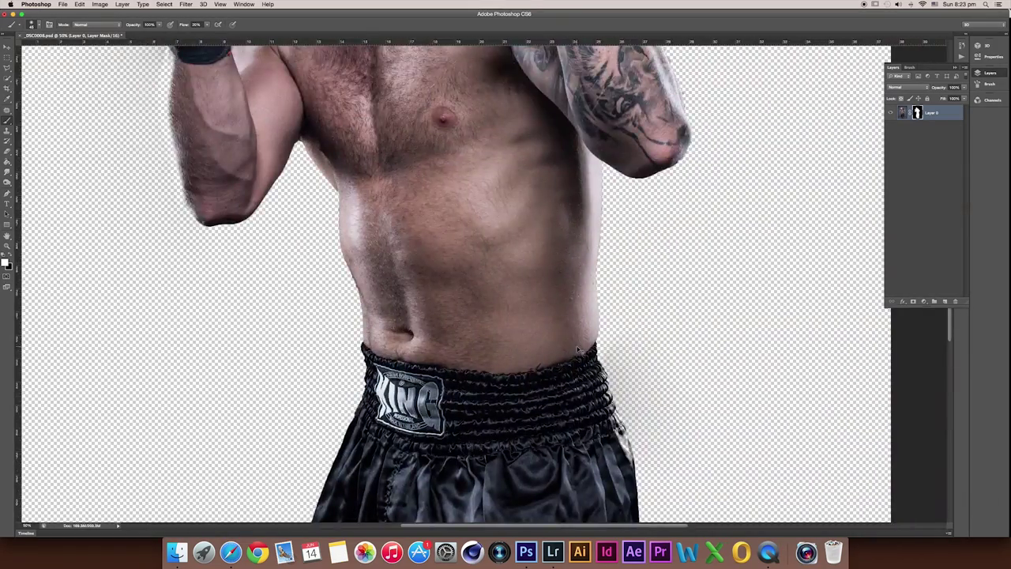
{"action": "scroll", "coordinate": [576, 346], "scroll_direction": "up", "scroll_amount": 3}
{"action": "scroll", "coordinate": [577, 347], "scroll_direction": "down", "scroll_amount": 4}
{"action": "scroll", "coordinate": [576, 346], "scroll_direction": "up", "scroll_amount": 2}
{"action": "scroll", "coordinate": [577, 347], "scroll_direction": "down", "scroll_amount": 1}
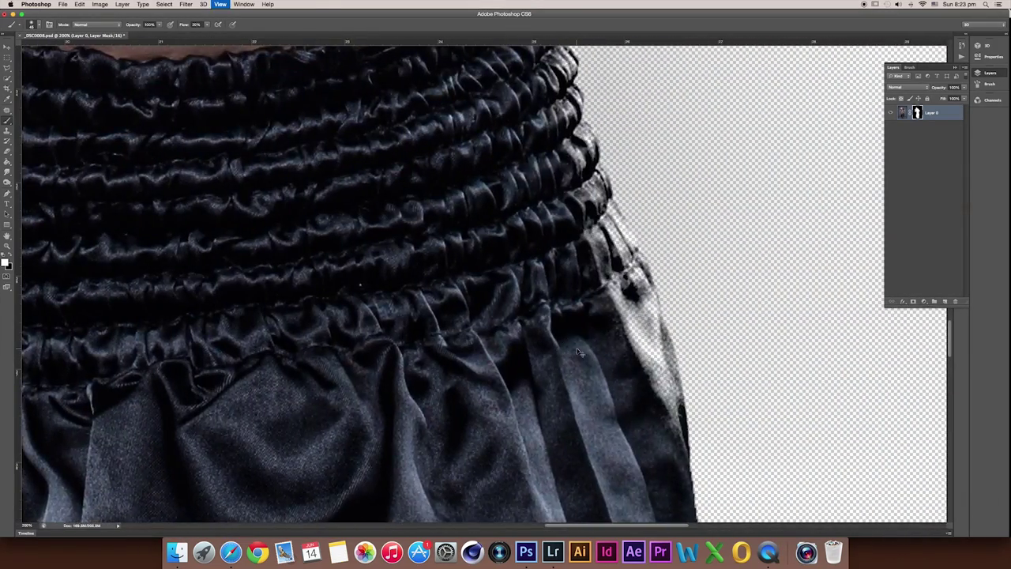
{"action": "scroll", "coordinate": [576, 346], "scroll_direction": "down", "scroll_amount": 1}
Step: Paint the grey halo off the shorts' right edge on the layer mask
{"action": "mouse_move", "coordinate": [553, 308]}
{"action": "left_mouse_down"}
{"action": "mouse_move", "coordinate": [575, 341]}
{"action": "mouse_move", "coordinate": [559, 322]}
{"action": "mouse_move", "coordinate": [549, 267]}
{"action": "mouse_move", "coordinate": [511, 183]}
{"action": "mouse_move", "coordinate": [551, 259]}
{"action": "left_mouse_up"}
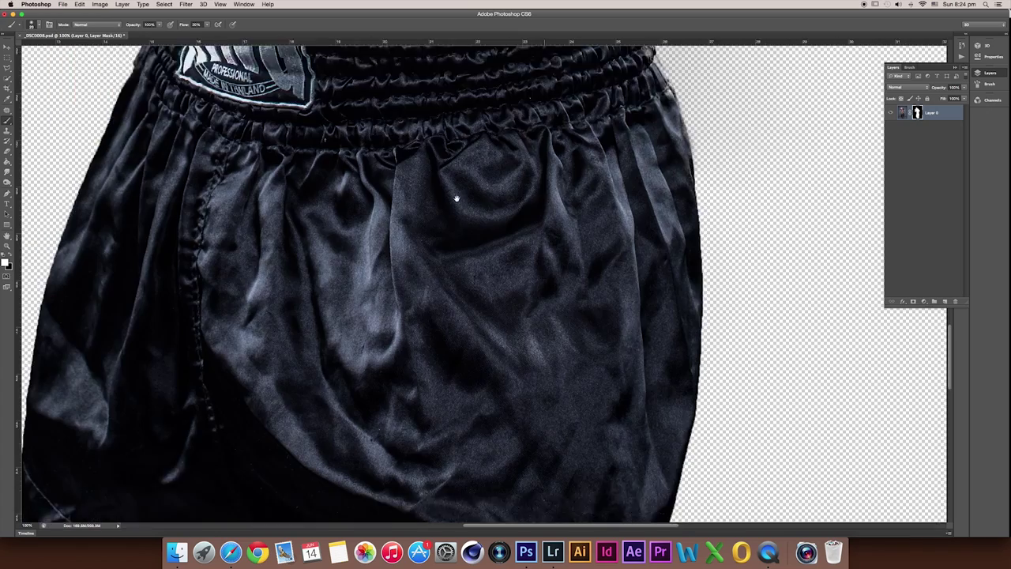
{"action": "left_click_drag", "start_coordinate": [405, 389], "coordinate": [429, 169]}
{"action": "mouse_move", "coordinate": [379, 537]}
{"action": "left_mouse_down"}
{"action": "mouse_move", "coordinate": [373, 219]}
{"action": "mouse_move", "coordinate": [431, 219]}
{"action": "mouse_move", "coordinate": [459, 316]}
{"action": "mouse_move", "coordinate": [454, 246]}
{"action": "left_mouse_up"}
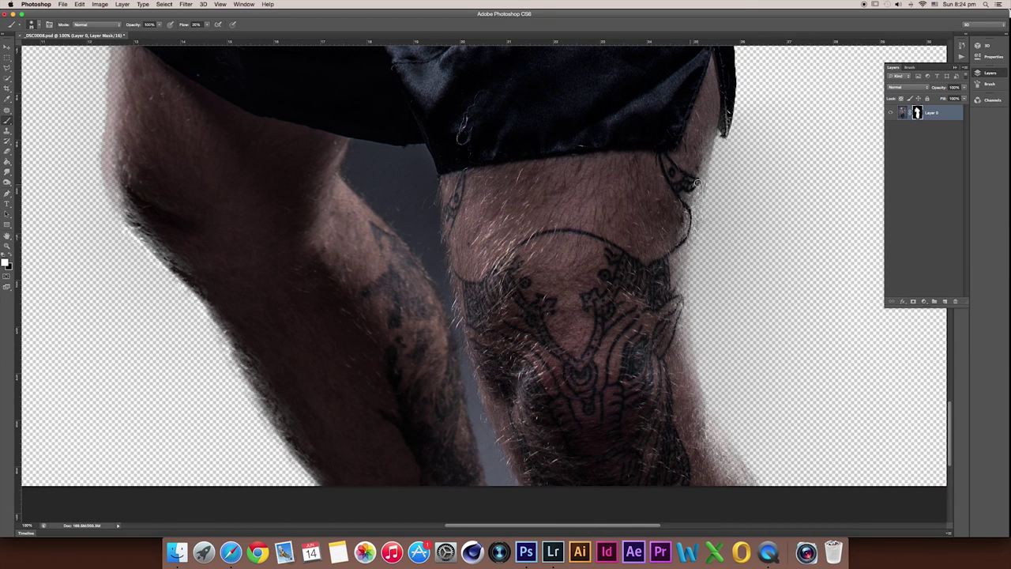
Step: Clean the mask along the hairy right thigh edge down to the lower thigh
{"action": "mouse_move", "coordinate": [697, 183]}
{"action": "left_mouse_down"}
{"action": "mouse_move", "coordinate": [677, 258]}
{"action": "mouse_move", "coordinate": [683, 355]}
{"action": "left_mouse_up"}
{"action": "left_click_drag", "start_coordinate": [668, 286], "coordinate": [694, 407]}
{"action": "left_click_drag", "start_coordinate": [683, 316], "coordinate": [689, 365]}
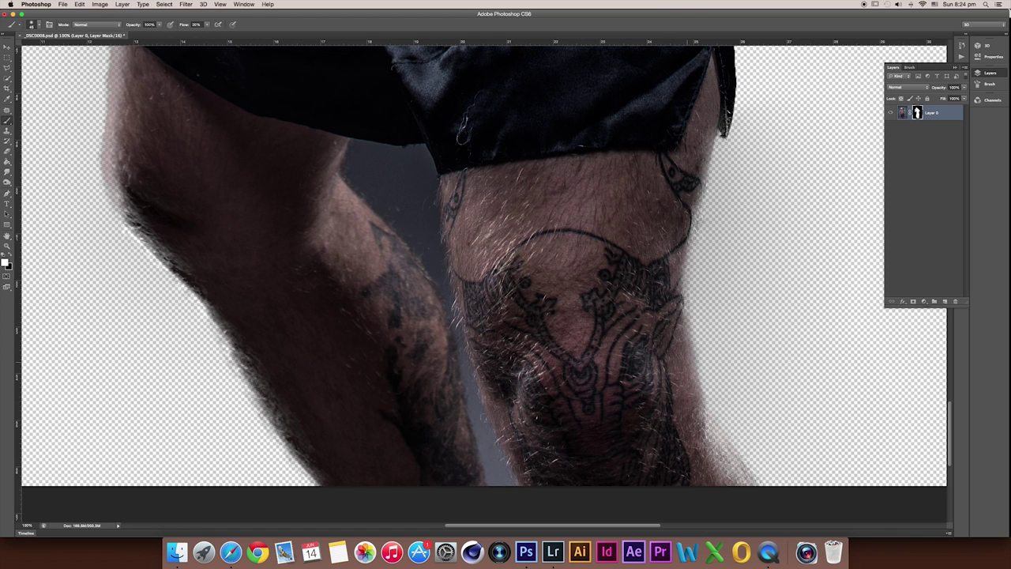
{"action": "left_click_drag", "start_coordinate": [727, 490], "coordinate": [715, 452]}
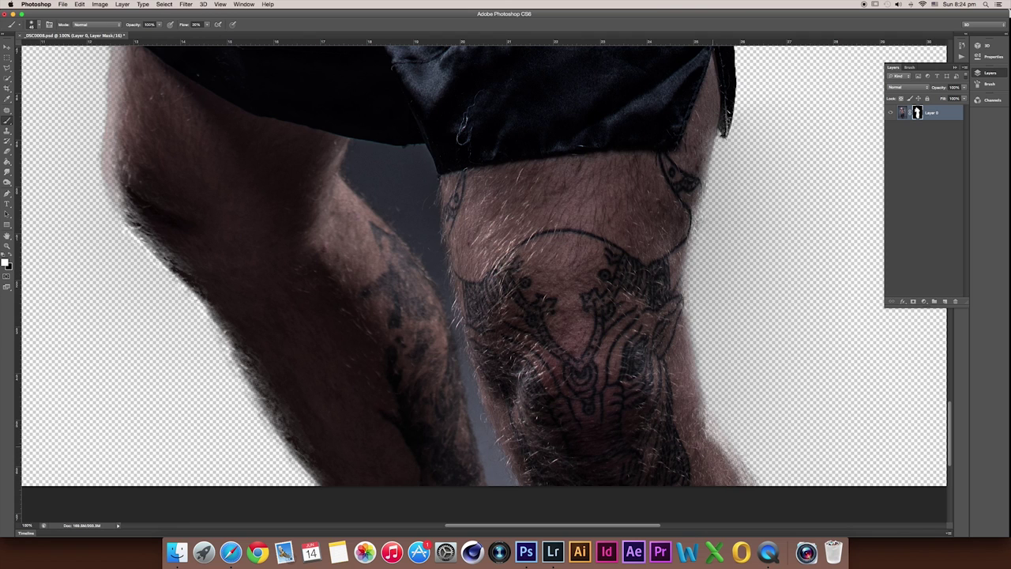
{"action": "left_click_drag", "start_coordinate": [743, 488], "coordinate": [720, 440]}
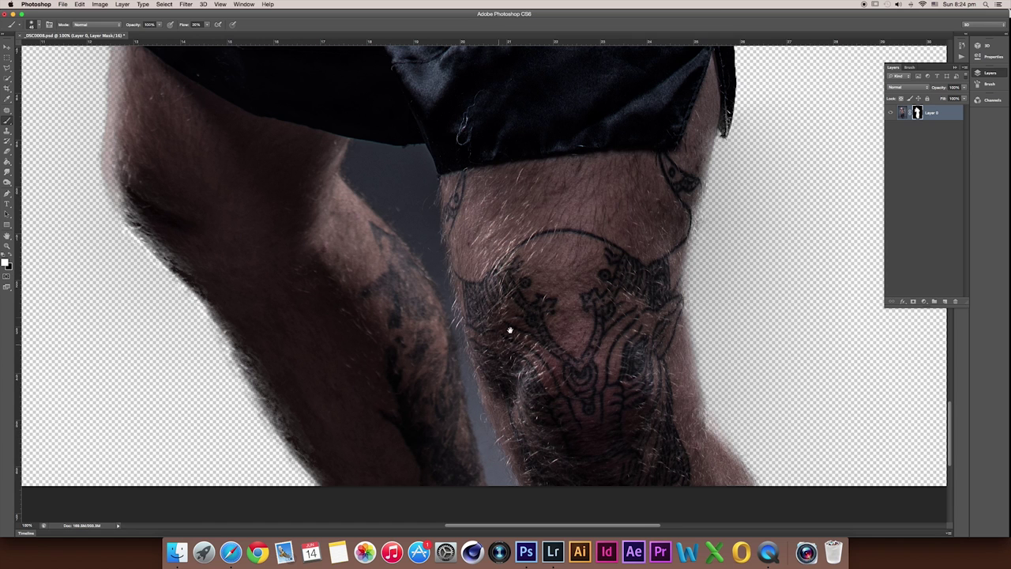
{"action": "scroll", "coordinate": [510, 330], "scroll_direction": "down", "scroll_amount": 2}
Step: Start a pen path at the grey gap, along the shorts' hem and down the right leg
{"action": "key", "text": "p"}
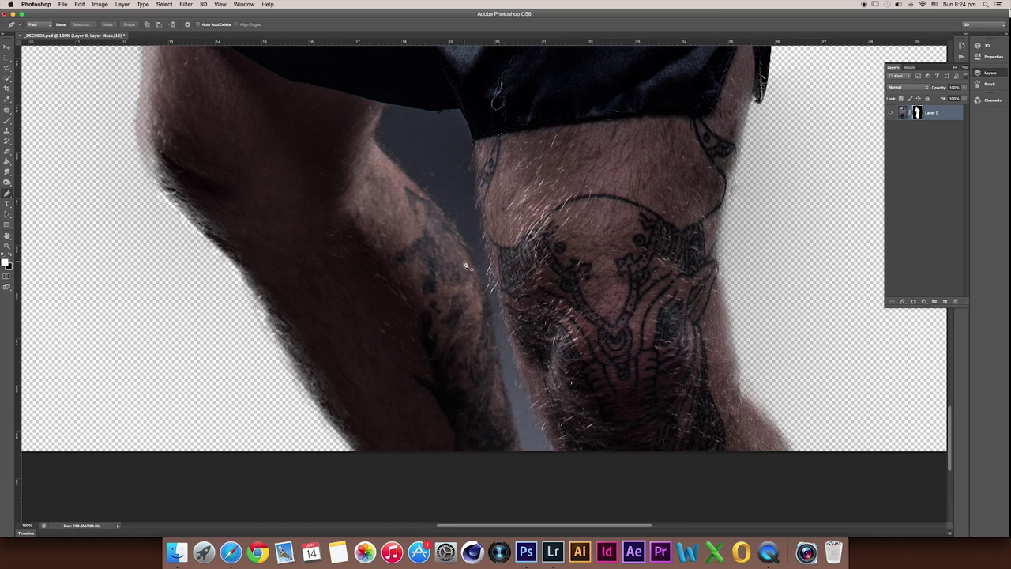
{"action": "scroll", "coordinate": [437, 227], "scroll_direction": "up", "scroll_amount": 3}
{"action": "scroll", "coordinate": [442, 355], "scroll_direction": "up", "scroll_amount": 2}
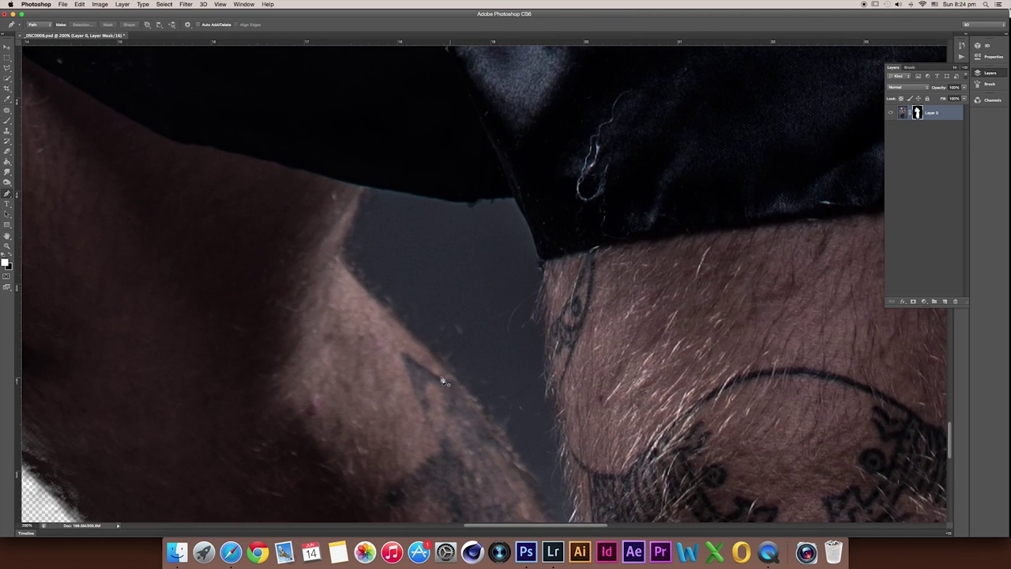
{"action": "left_click", "coordinate": [337, 259]}
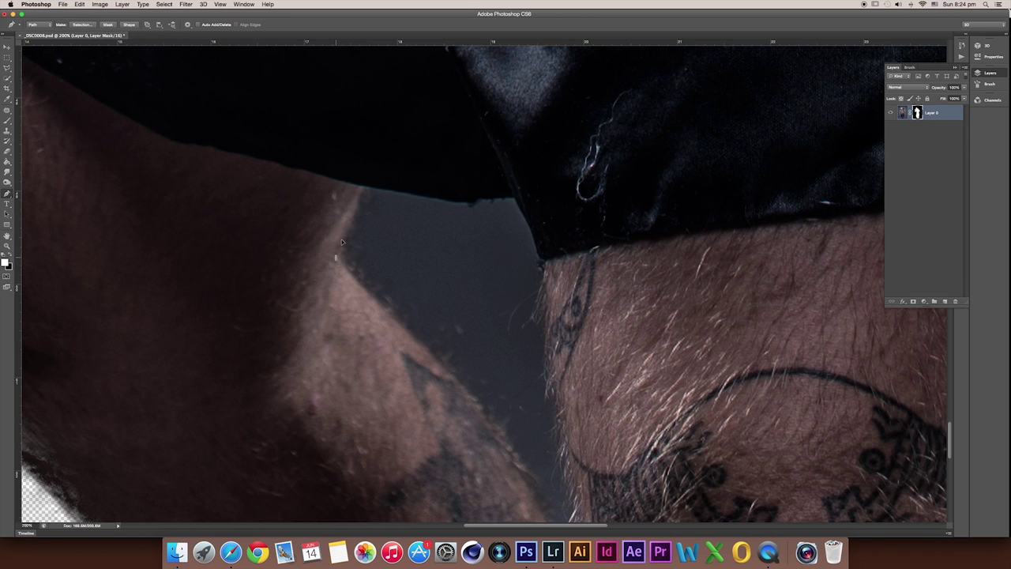
{"action": "left_click", "coordinate": [362, 190]}
{"action": "left_click", "coordinate": [469, 203]}
{"action": "left_click", "coordinate": [516, 199]}
{"action": "left_click", "coordinate": [542, 260]}
{"action": "scroll", "coordinate": [553, 303], "scroll_direction": "down", "scroll_amount": 3}
{"action": "scroll", "coordinate": [592, 332], "scroll_direction": "down", "scroll_amount": 2}
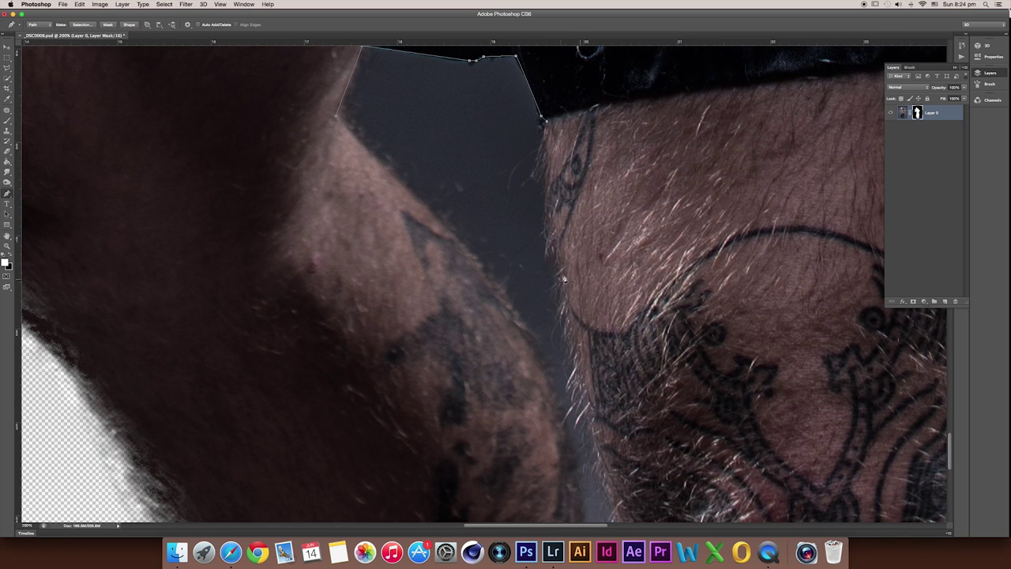
{"action": "left_click", "coordinate": [552, 271]}
{"action": "left_click", "coordinate": [591, 382]}
Step: Extend the path down the leg edge, with a corner point, and across the bottom
{"action": "scroll", "coordinate": [592, 347], "scroll_direction": "down", "scroll_amount": 10}
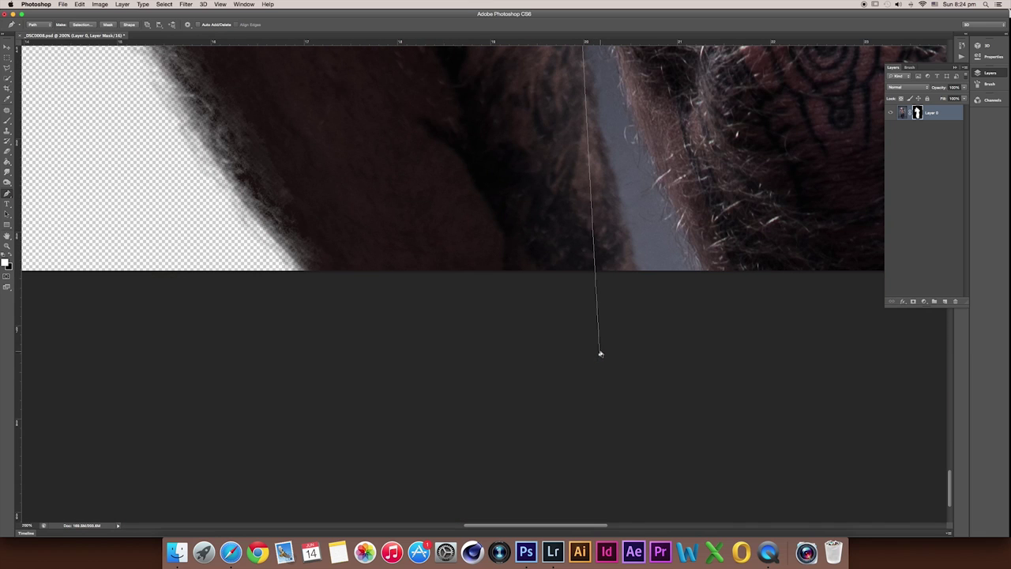
{"action": "scroll", "coordinate": [601, 353], "scroll_direction": "up", "scroll_amount": 3}
{"action": "scroll", "coordinate": [600, 353], "scroll_direction": "up", "scroll_amount": 2}
{"action": "scroll", "coordinate": [604, 353], "scroll_direction": "up", "scroll_amount": 2}
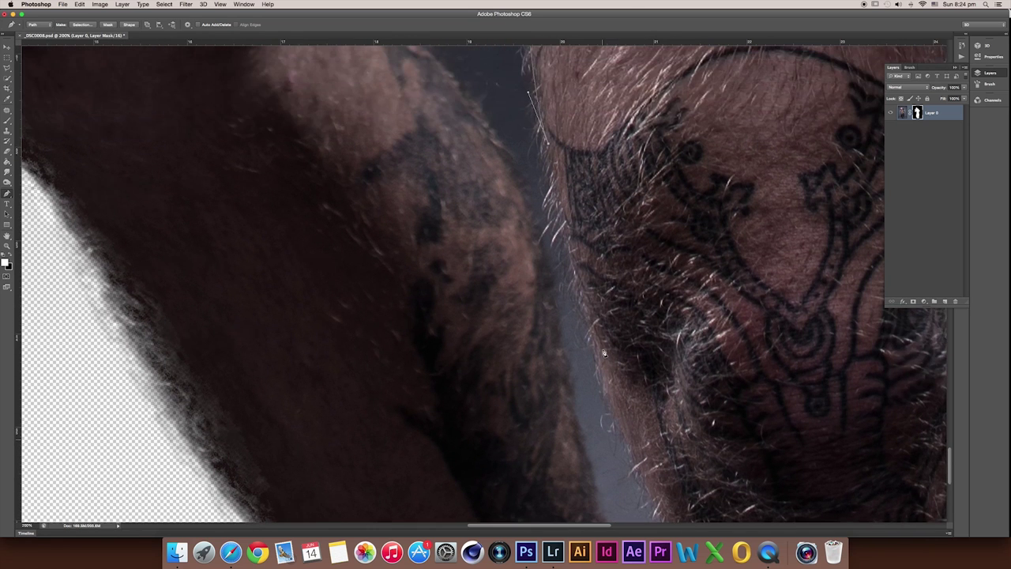
{"action": "left_click", "coordinate": [575, 305]}
{"action": "scroll", "coordinate": [613, 354], "scroll_direction": "down", "scroll_amount": 3}
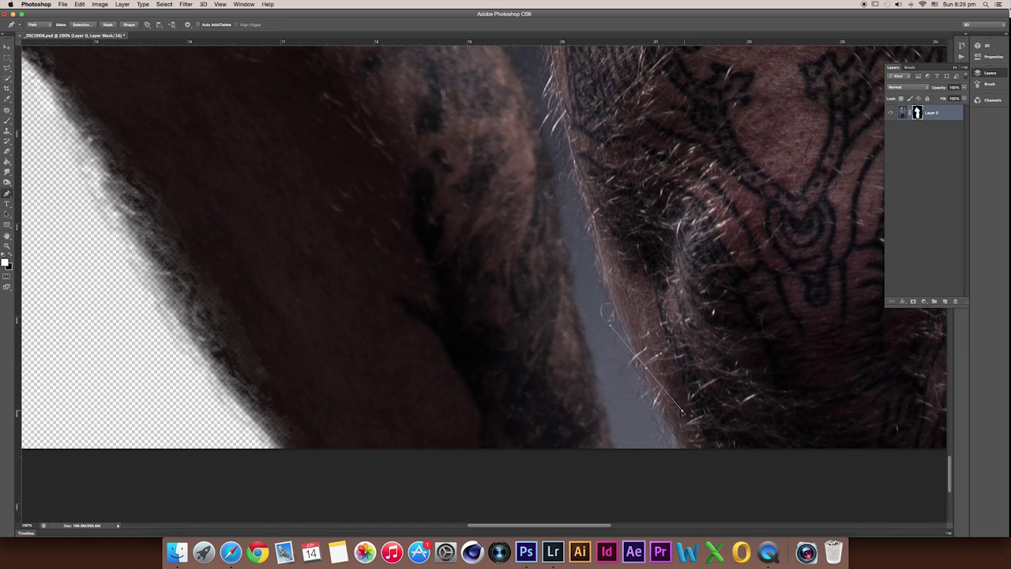
{"action": "left_click", "coordinate": [646, 372], "text": "alt"}
{"action": "left_click_drag", "start_coordinate": [684, 451], "coordinate": [687, 452]}
{"action": "left_click", "coordinate": [695, 479]}
{"action": "left_click", "coordinate": [645, 482]}
Step: Curve the path back up the inner thigh edge toward the shorts around the gap
{"action": "left_click", "coordinate": [568, 272]}
{"action": "scroll", "coordinate": [600, 293], "scroll_direction": "up", "scroll_amount": 4}
{"action": "left_click_drag", "start_coordinate": [548, 285], "coordinate": [546, 273]}
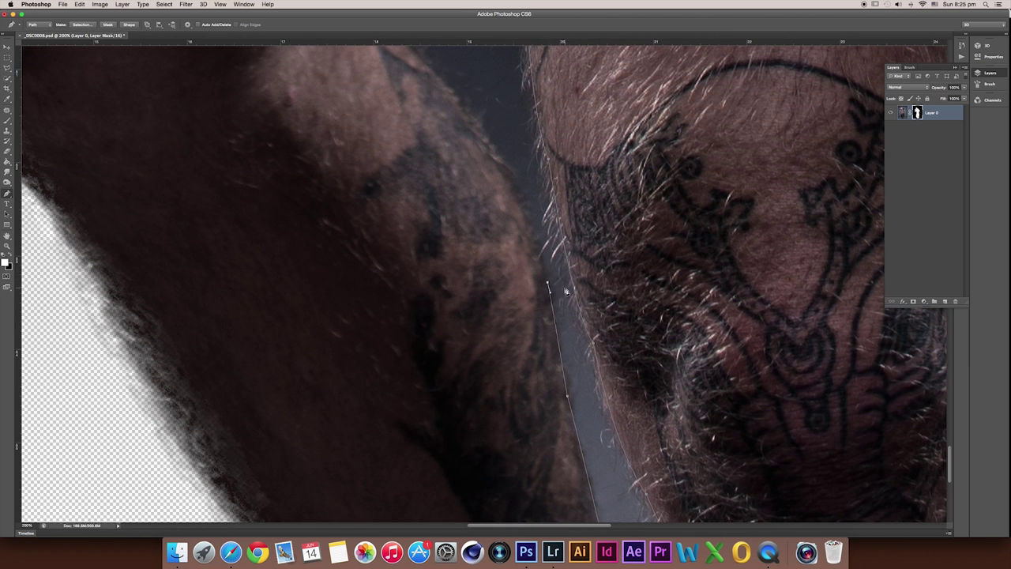
{"action": "scroll", "coordinate": [567, 292], "scroll_direction": "up", "scroll_amount": 4}
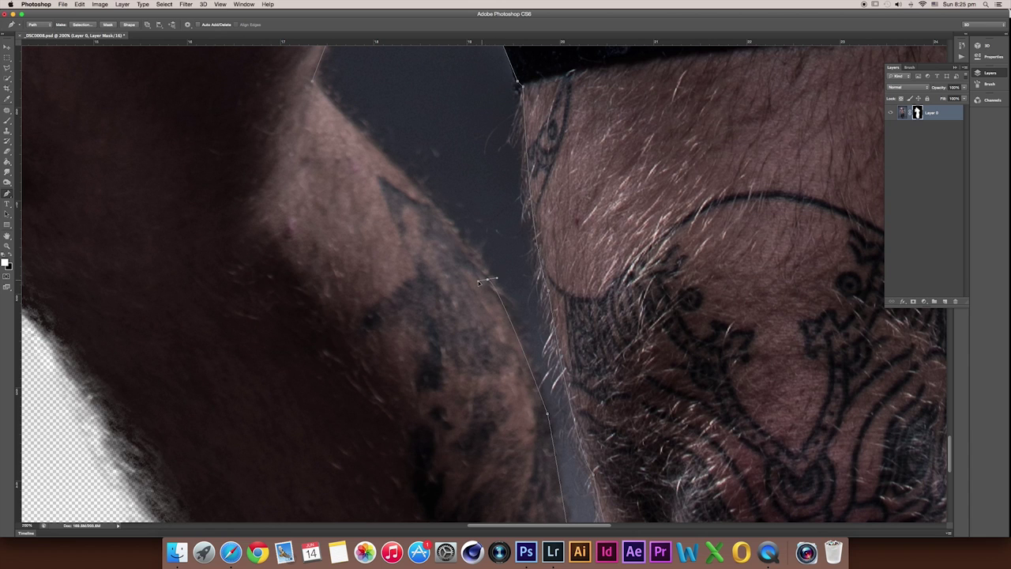
{"action": "left_click_drag", "start_coordinate": [488, 281], "coordinate": [452, 254]}
{"action": "scroll", "coordinate": [490, 283], "scroll_direction": "up", "scroll_amount": 2}
{"action": "left_click_drag", "start_coordinate": [434, 274], "coordinate": [403, 238]}
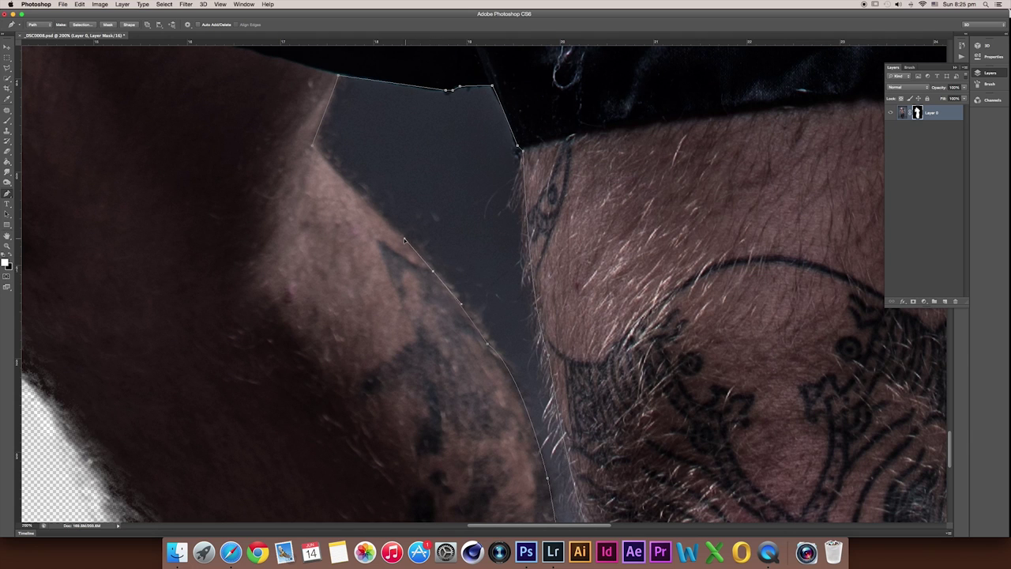
{"action": "left_click", "coordinate": [433, 271], "text": "alt"}
{"action": "scroll", "coordinate": [381, 312], "scroll_direction": "up", "scroll_amount": 3}
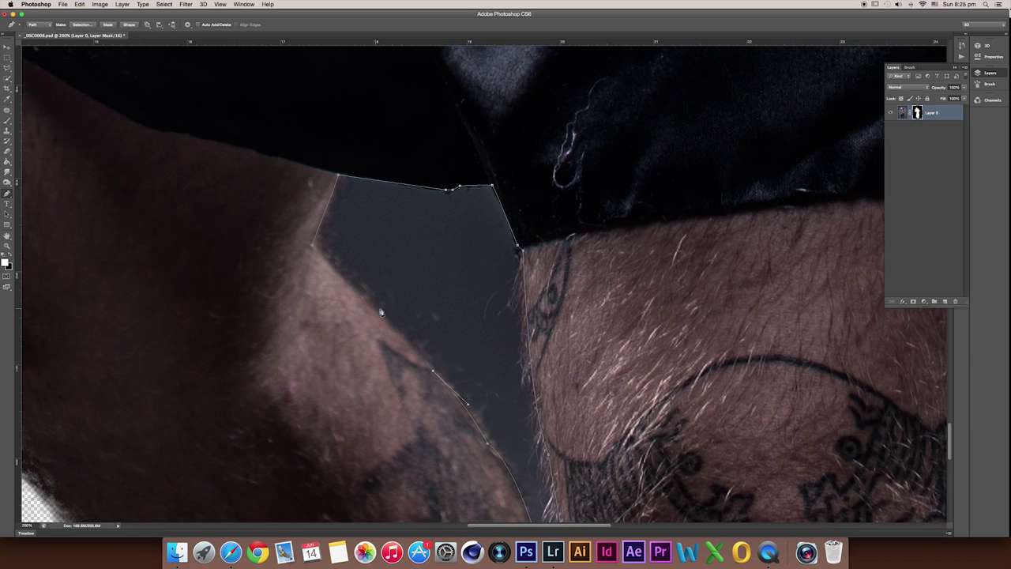
{"action": "left_click_drag", "start_coordinate": [384, 315], "coordinate": [353, 301]}
Step: Turn the path into a 2 px feathered selection and paint black on the mask to remove the grey patch between the thighs
{"action": "right_click", "coordinate": [358, 249]}
{"action": "left_click", "coordinate": [395, 280]}
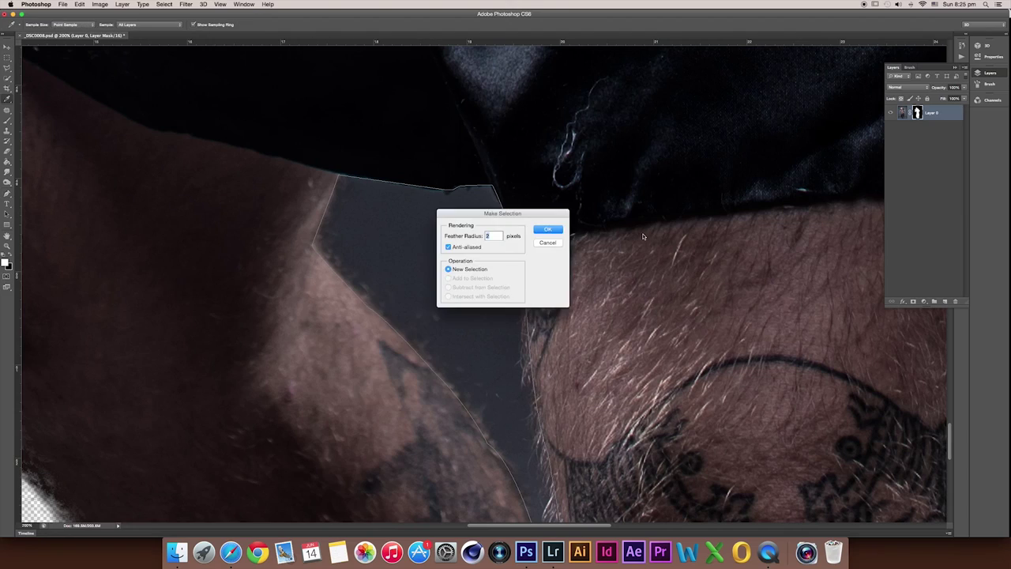
{"action": "left_click", "coordinate": [551, 230]}
{"action": "scroll", "coordinate": [582, 219], "scroll_direction": "down", "scroll_amount": 3}
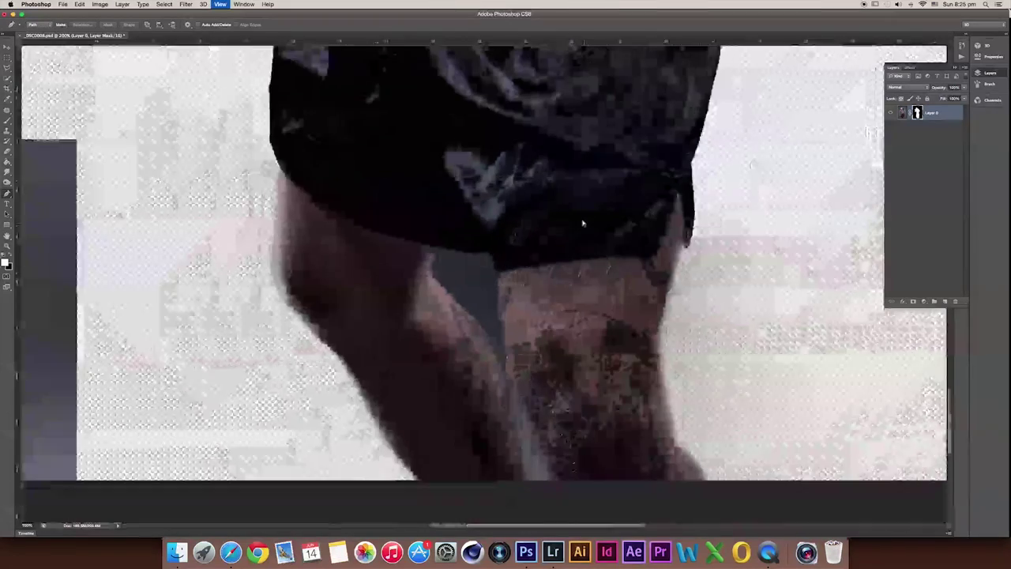
{"action": "key", "text": "b"}
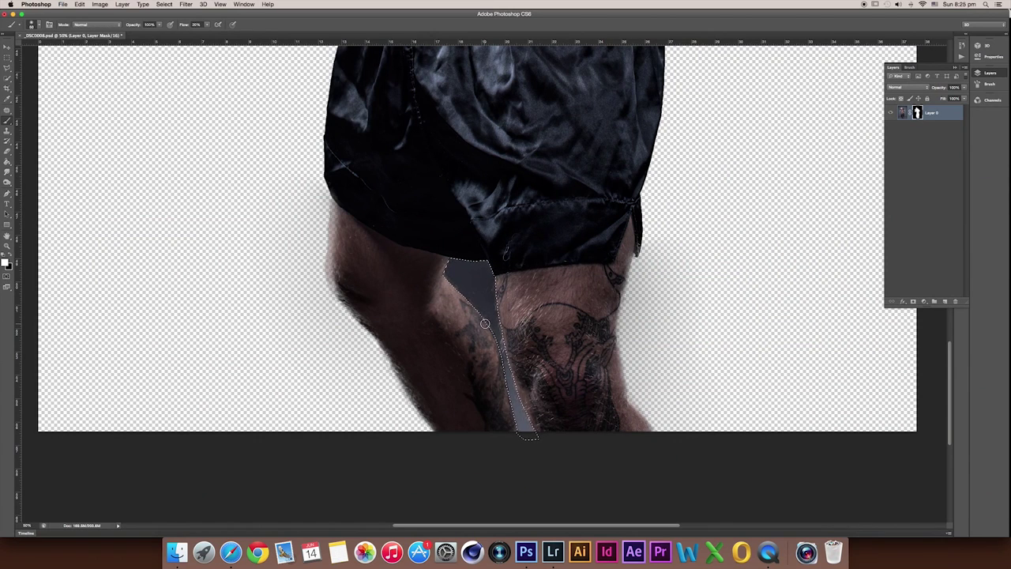
{"action": "key", "text": "bracketright"}
{"action": "key", "text": "bracketright"}
{"action": "key", "text": "bracketright"}
{"action": "key", "text": "bracketright"}
{"action": "key", "text": "bracketright"}
{"action": "key", "text": "bracketright"}
{"action": "key", "text": "bracketright"}
{"action": "key", "text": "bracketright"}
{"action": "key", "text": "bracketright"}
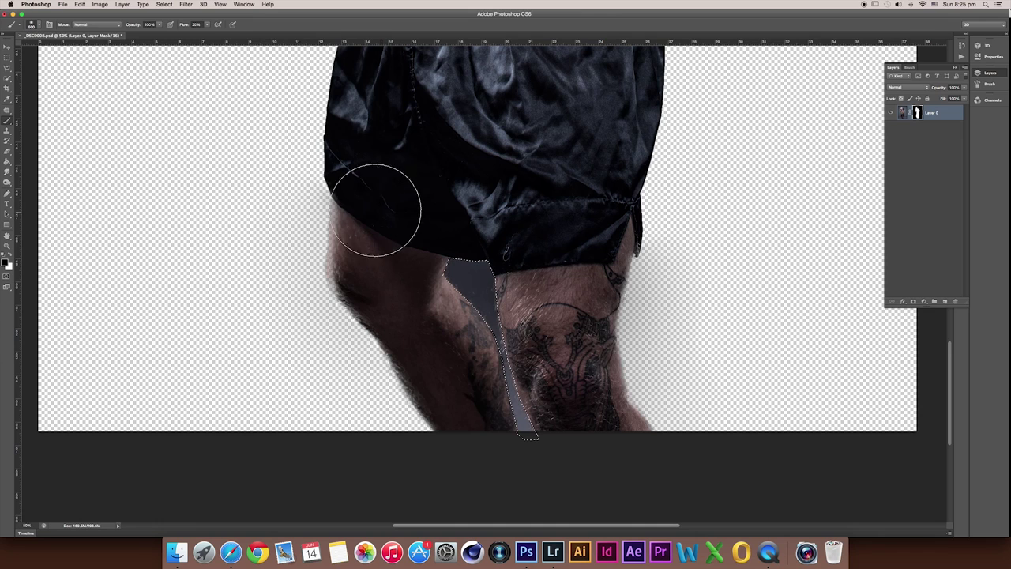
{"action": "left_click_drag", "start_coordinate": [474, 340], "coordinate": [534, 477]}
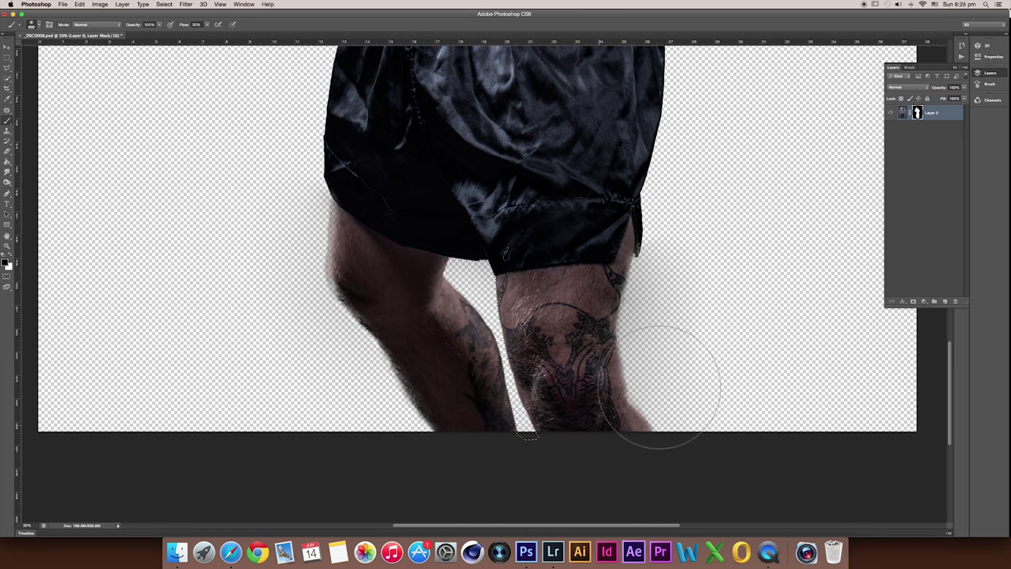
{"action": "key", "text": "ctrl+d"}
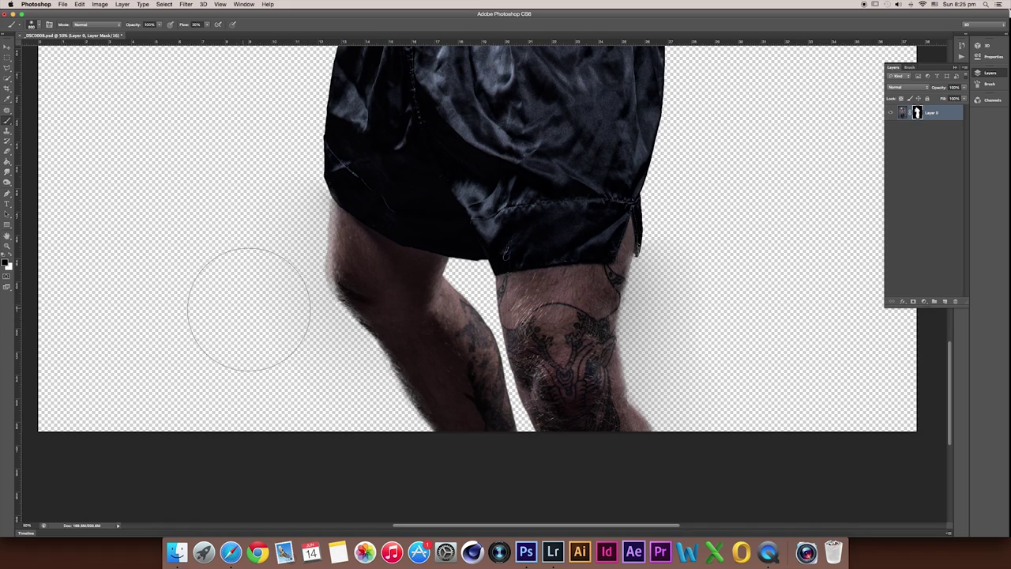
Step: Check the legs at 100%, then touch up the left thigh's outer edge with a smaller brush at 66.7%
{"action": "key", "text": "ctrl+plus"}
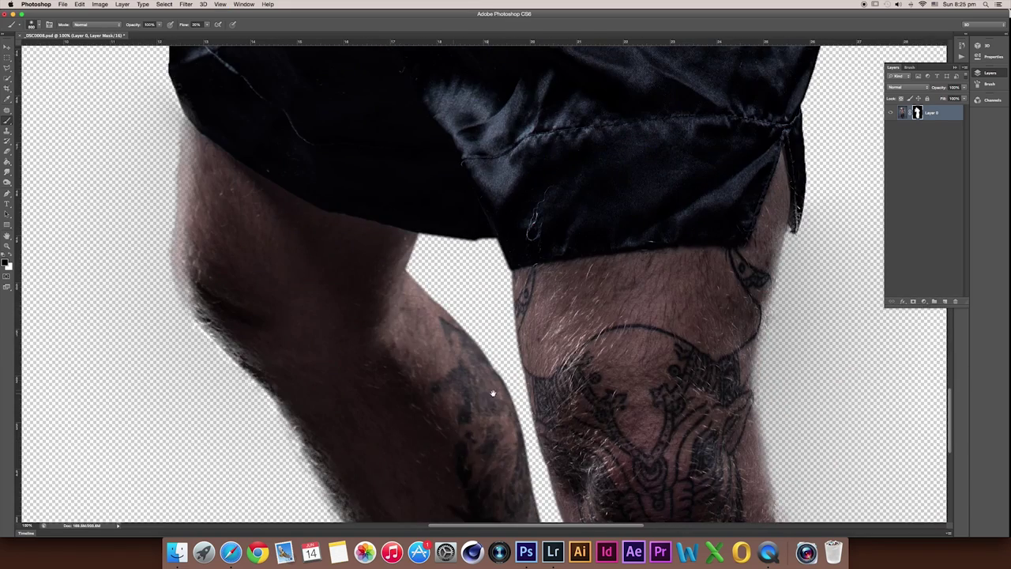
{"action": "left_click_drag", "start_coordinate": [492, 395], "coordinate": [300, 198]}
{"action": "mouse_move", "coordinate": [474, 266]}
{"action": "left_mouse_down"}
{"action": "mouse_move", "coordinate": [399, 271]}
{"action": "mouse_move", "coordinate": [743, 230]}
{"action": "left_mouse_up"}
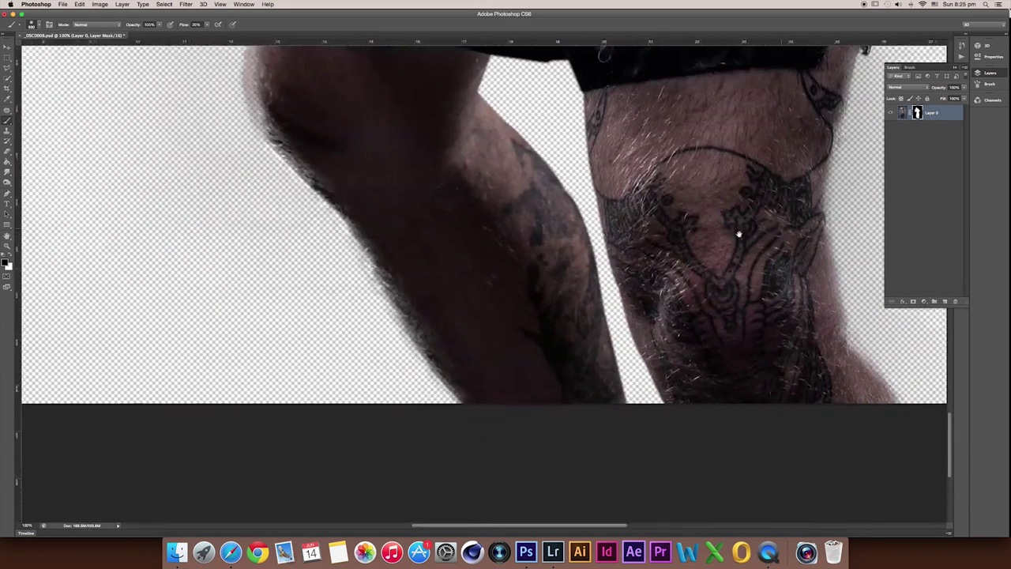
{"action": "left_click_drag", "start_coordinate": [427, 177], "coordinate": [512, 240]}
{"action": "key", "text": "ctrl+minus"}
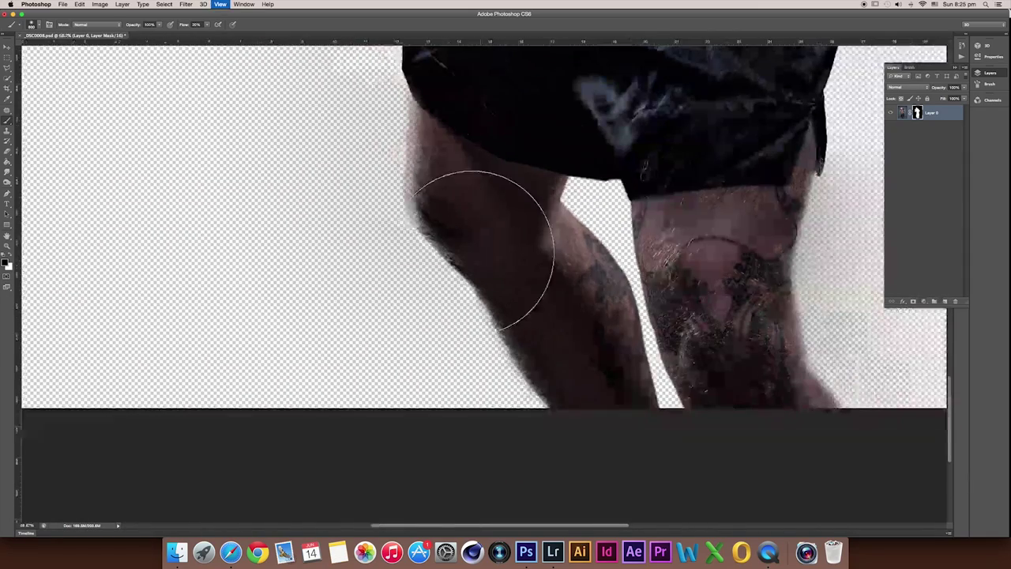
{"action": "left_click_drag", "start_coordinate": [492, 206], "coordinate": [446, 204]}
{"action": "key", "text": "bracketleft"}
{"action": "key", "text": "bracketleft"}
{"action": "key", "text": "bracketleft"}
{"action": "key", "text": "bracketleft"}
{"action": "key", "text": "bracketleft"}
{"action": "key", "text": "bracketleft"}
{"action": "key", "text": "bracketleft"}
{"action": "key", "text": "bracketleft"}
{"action": "key", "text": "bracketleft"}
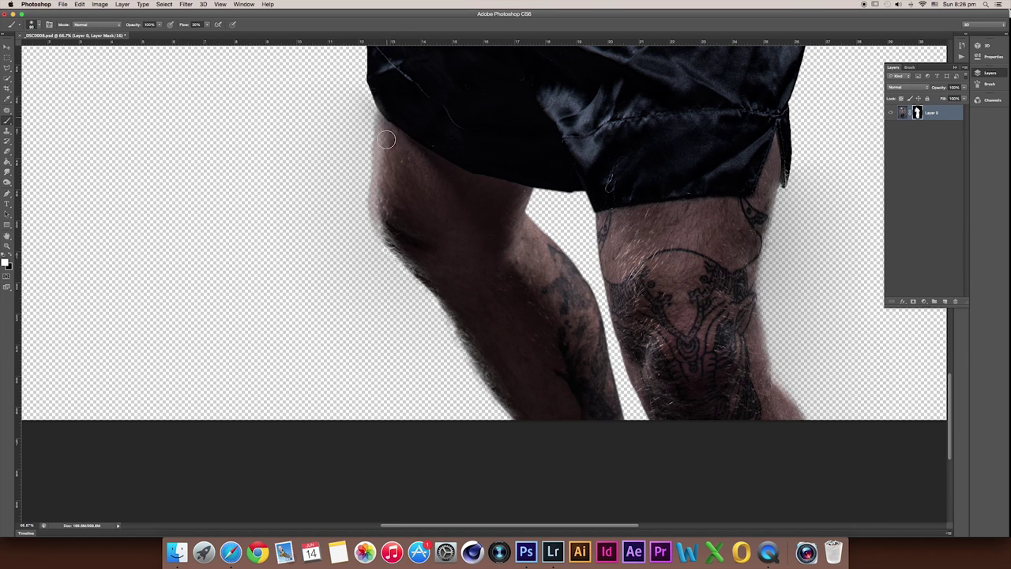
{"action": "mouse_move", "coordinate": [374, 187]}
{"action": "left_mouse_down"}
{"action": "mouse_move", "coordinate": [389, 120]}
{"action": "mouse_move", "coordinate": [411, 252]}
{"action": "mouse_move", "coordinate": [378, 209]}
{"action": "mouse_move", "coordinate": [396, 103]}
{"action": "mouse_move", "coordinate": [401, 240]}
{"action": "mouse_move", "coordinate": [474, 334]}
{"action": "mouse_move", "coordinate": [517, 419]}
{"action": "left_mouse_up"}
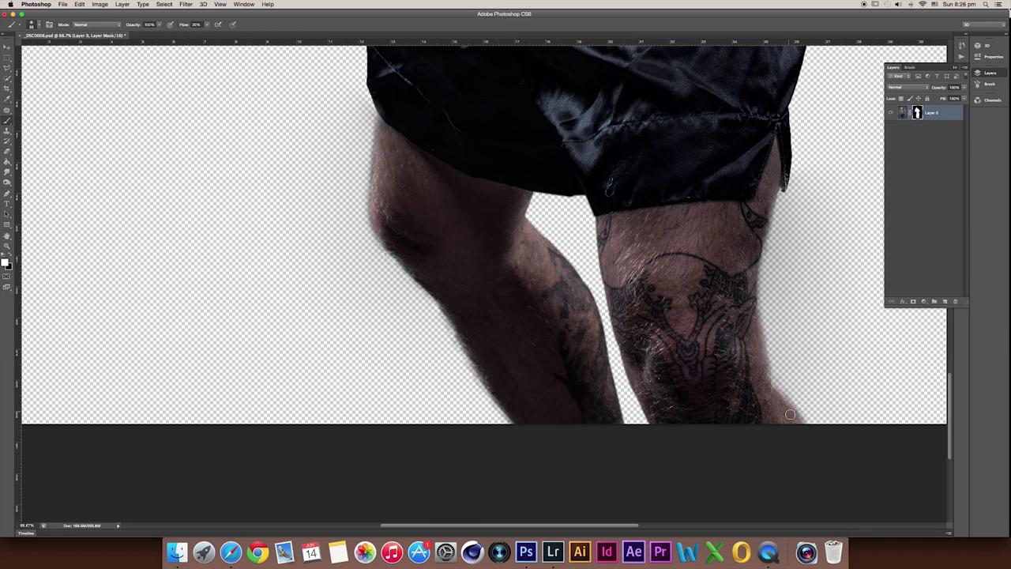
{"action": "key", "text": "super+minus"}
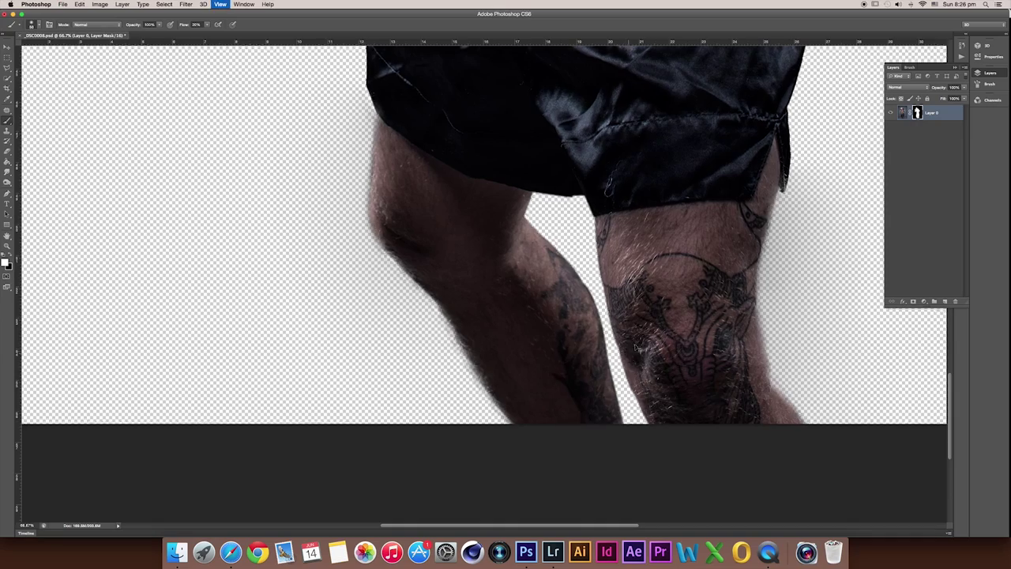
{"action": "key", "text": "super+minus"}
{"action": "key", "text": "super+minus"}
{"action": "key", "text": "super+minus"}
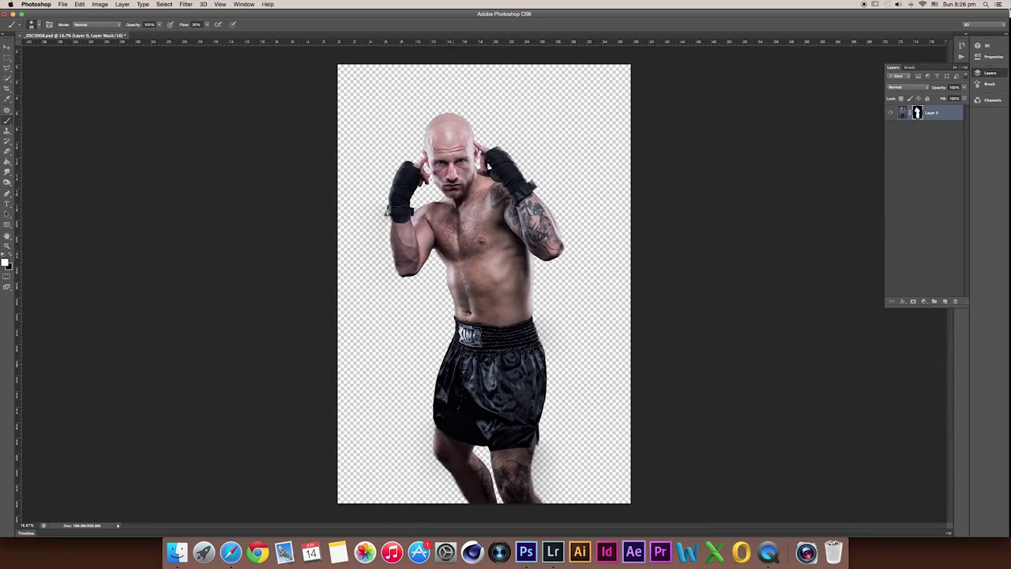
{"action": "key", "text": "super+plus"}
{"action": "key", "text": "super+plus"}
{"action": "key", "text": "super+plus"}
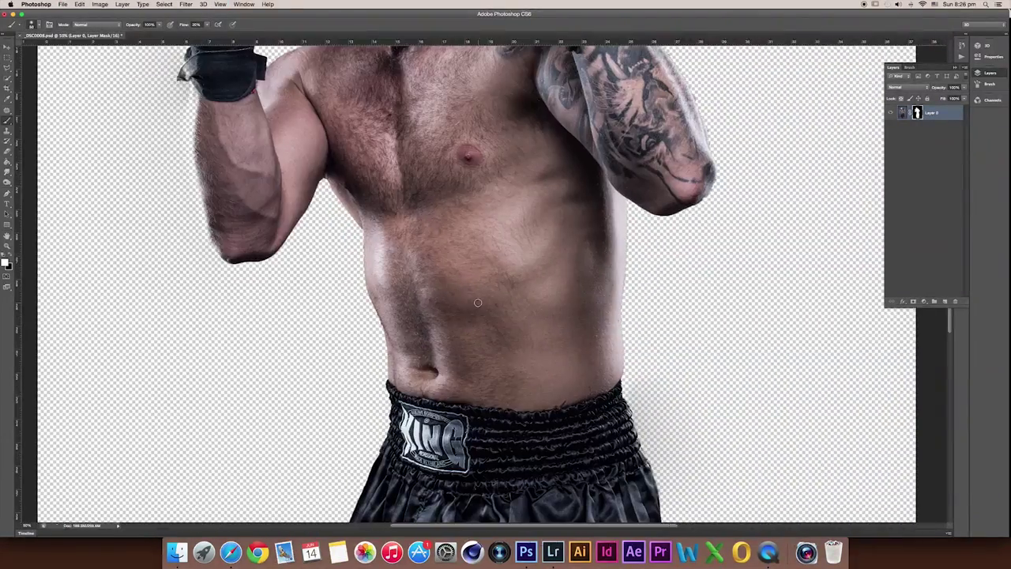
{"action": "scroll", "coordinate": [478, 304], "scroll_direction": "up", "scroll_amount": 5}
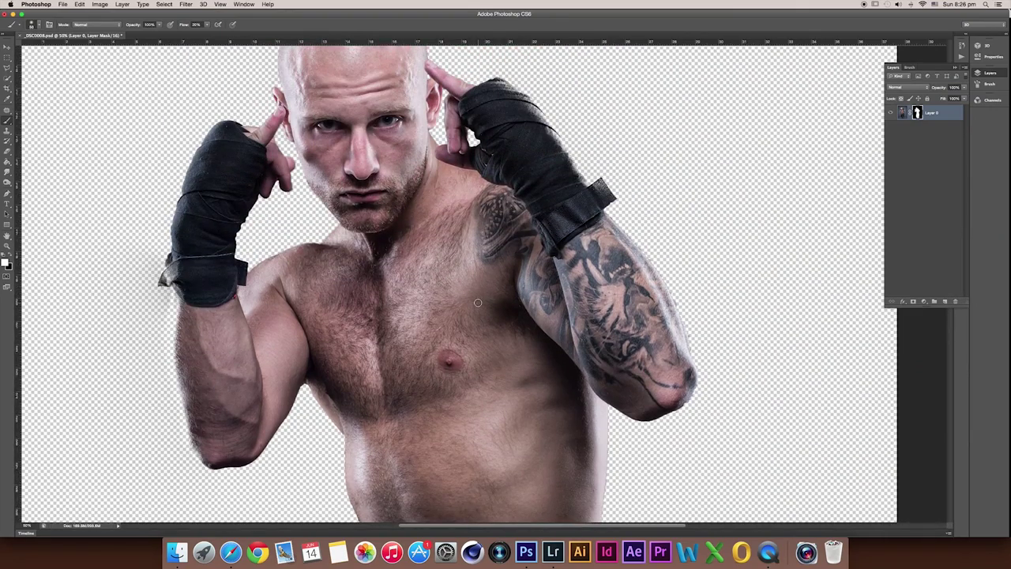
{"action": "key", "text": "super+plus"}
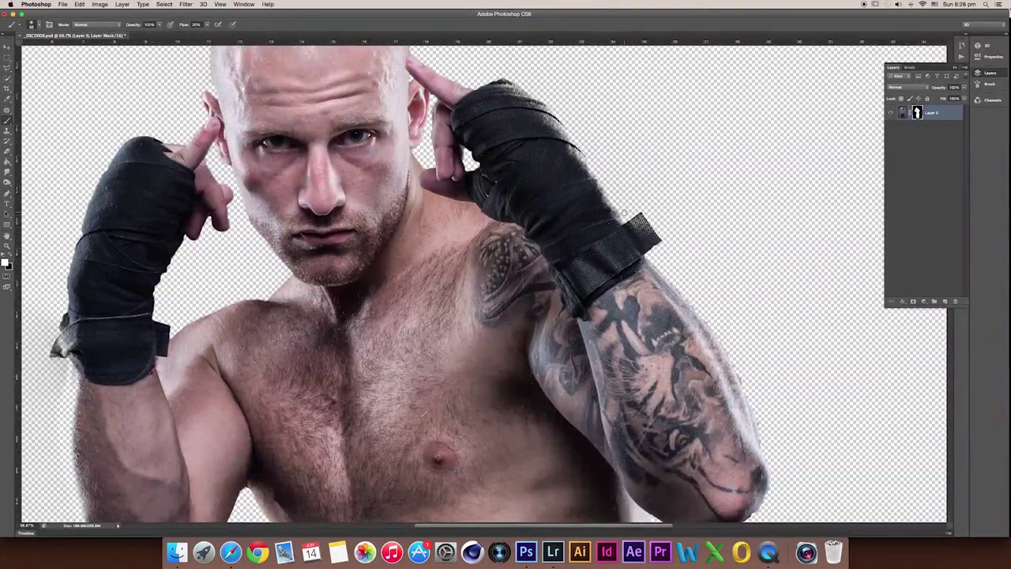
{"action": "key", "text": "super+plus"}
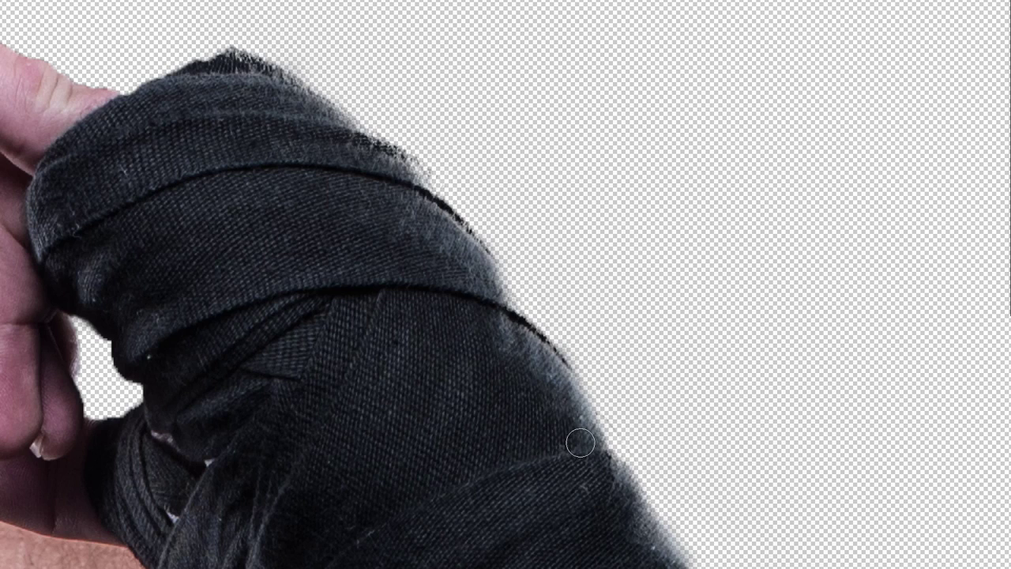
Step: Undo the stray stroke on the hand wrap and paint white on the mask to restore its fuzzy top edge
{"action": "left_click_drag", "start_coordinate": [537, 432], "coordinate": [440, 301]}
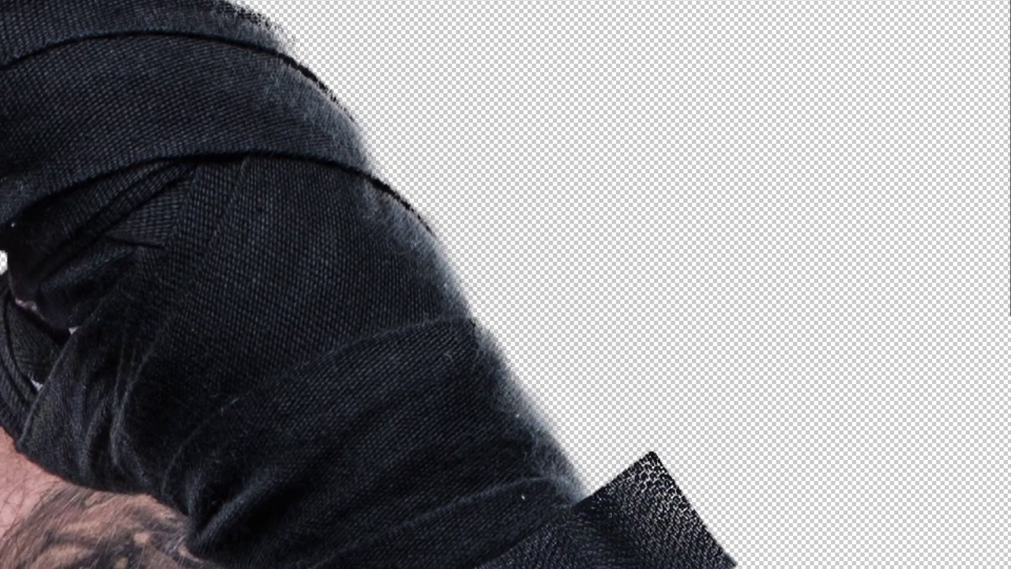
{"action": "key", "text": "ctrl+minus"}
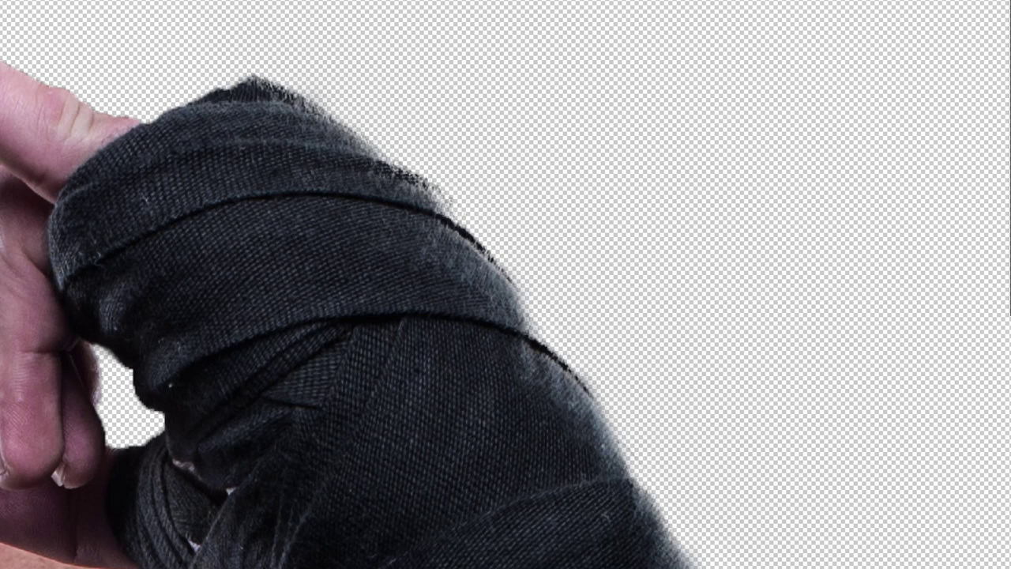
{"action": "mouse_move", "coordinate": [140, 145]}
{"action": "left_mouse_down"}
{"action": "mouse_move", "coordinate": [245, 209]}
{"action": "mouse_move", "coordinate": [189, 174]}
{"action": "mouse_move", "coordinate": [211, 180]}
{"action": "mouse_move", "coordinate": [194, 199]}
{"action": "mouse_move", "coordinate": [185, 184]}
{"action": "mouse_move", "coordinate": [186, 148]}
{"action": "mouse_move", "coordinate": [210, 150]}
{"action": "left_mouse_up"}
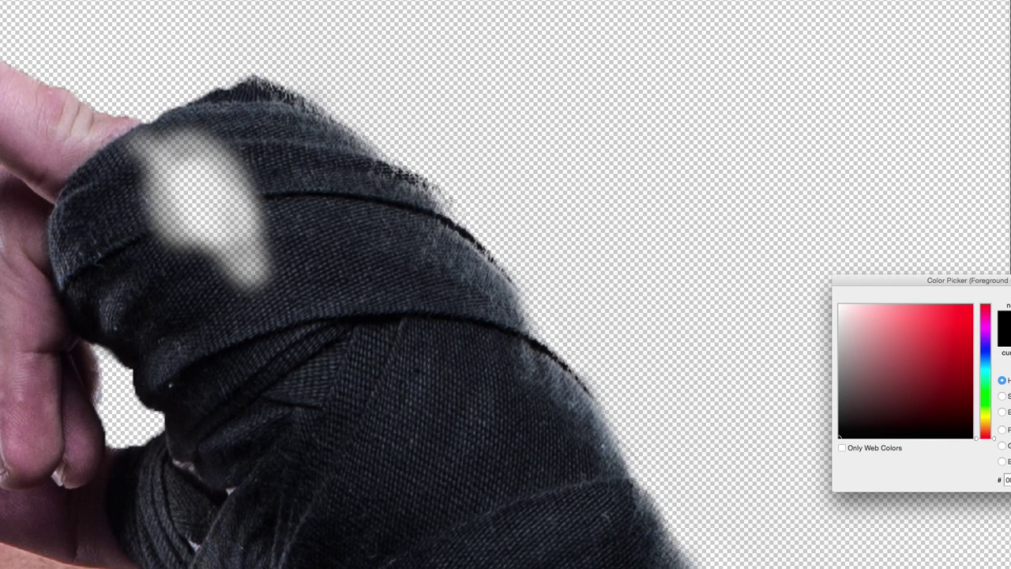
{"action": "key", "text": "Escape"}
{"action": "key", "text": "ctrl+z"}
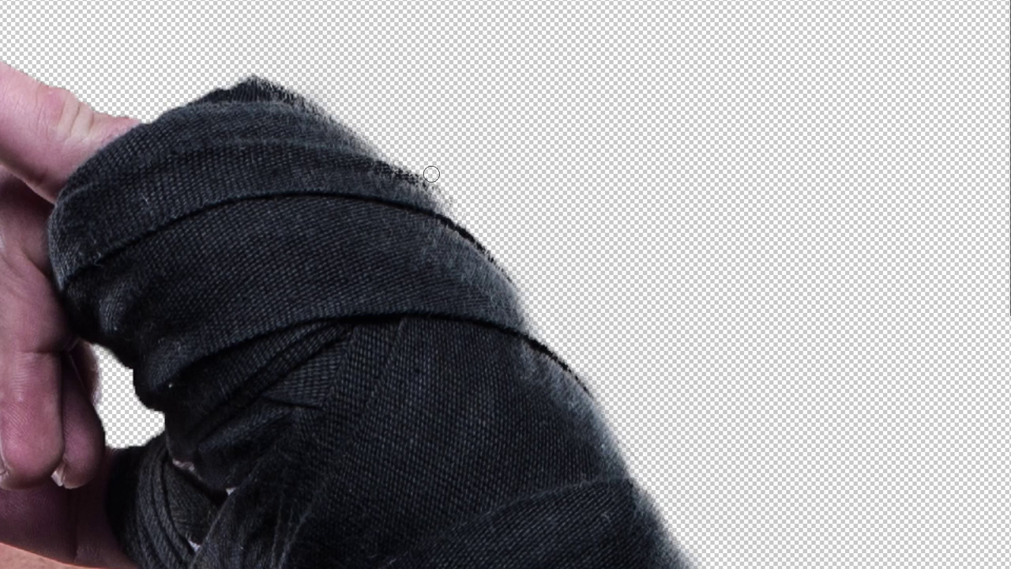
{"action": "left_click_drag", "start_coordinate": [415, 189], "coordinate": [451, 220]}
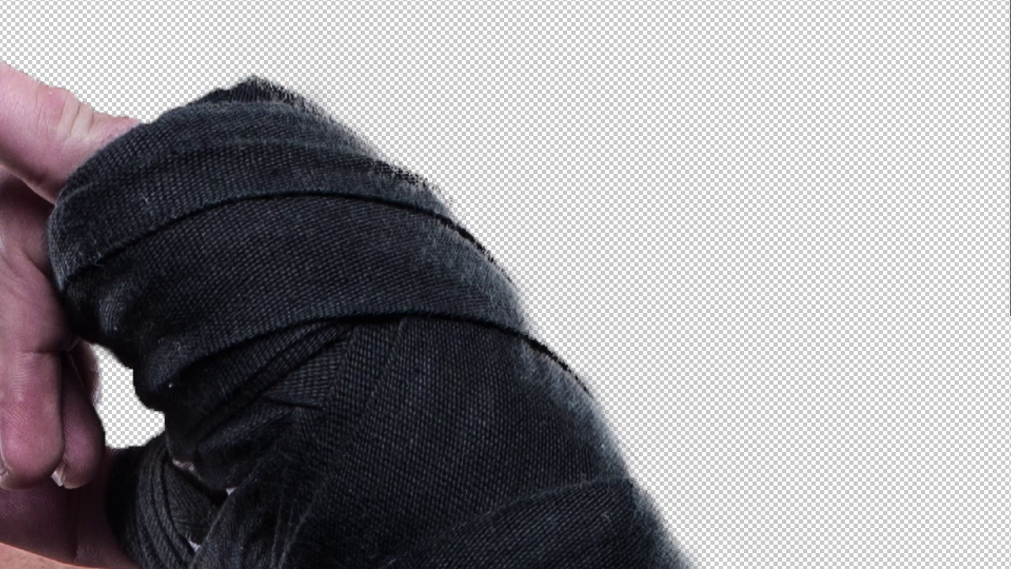
Step: Restore the rest of the wrap's fuzzy edge, then free-transform the boxer layer left and up
{"action": "left_click_drag", "start_coordinate": [492, 271], "coordinate": [498, 271]}
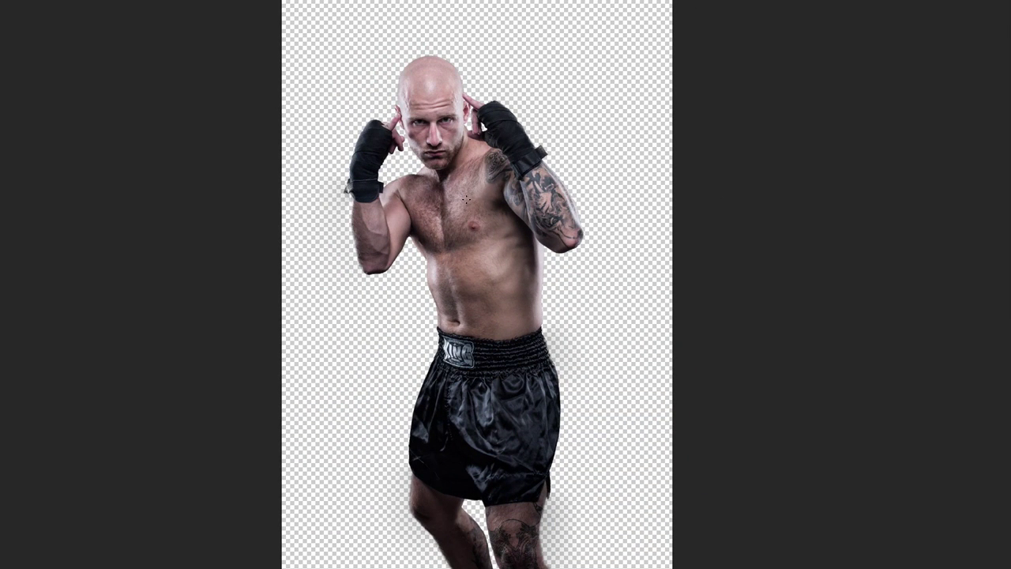
{"action": "key", "text": "ctrl+t"}
{"action": "mouse_move", "coordinate": [473, 180]}
{"action": "left_mouse_down"}
{"action": "mouse_move", "coordinate": [471, 197]}
{"action": "mouse_move", "coordinate": [467, 184]}
{"action": "left_mouse_up"}
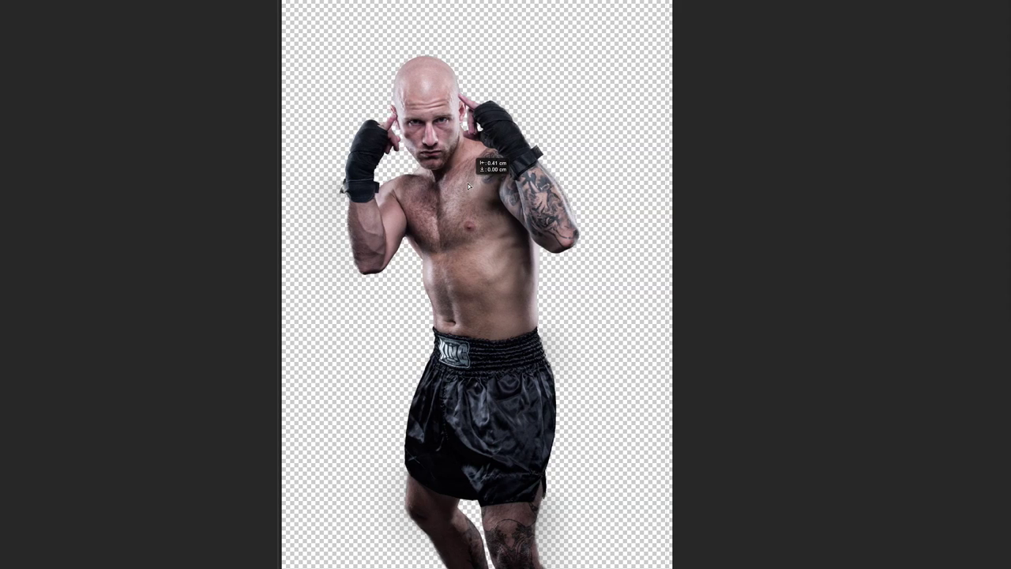
{"action": "mouse_move", "coordinate": [467, 183]}
{"action": "left_mouse_down"}
{"action": "mouse_move", "coordinate": [415, 179]}
{"action": "mouse_move", "coordinate": [463, 181]}
{"action": "mouse_move", "coordinate": [476, 203]}
{"action": "left_mouse_up"}
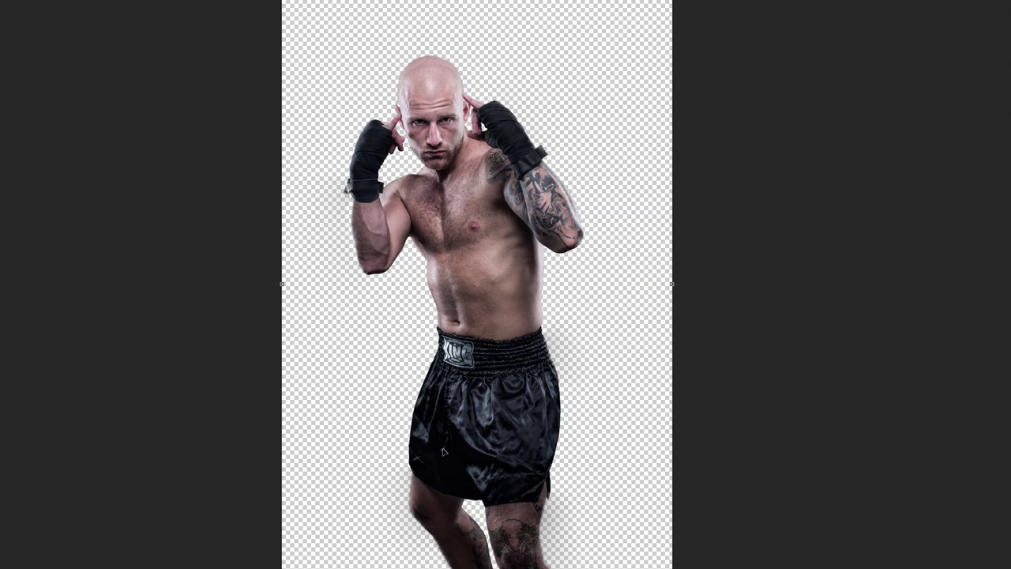